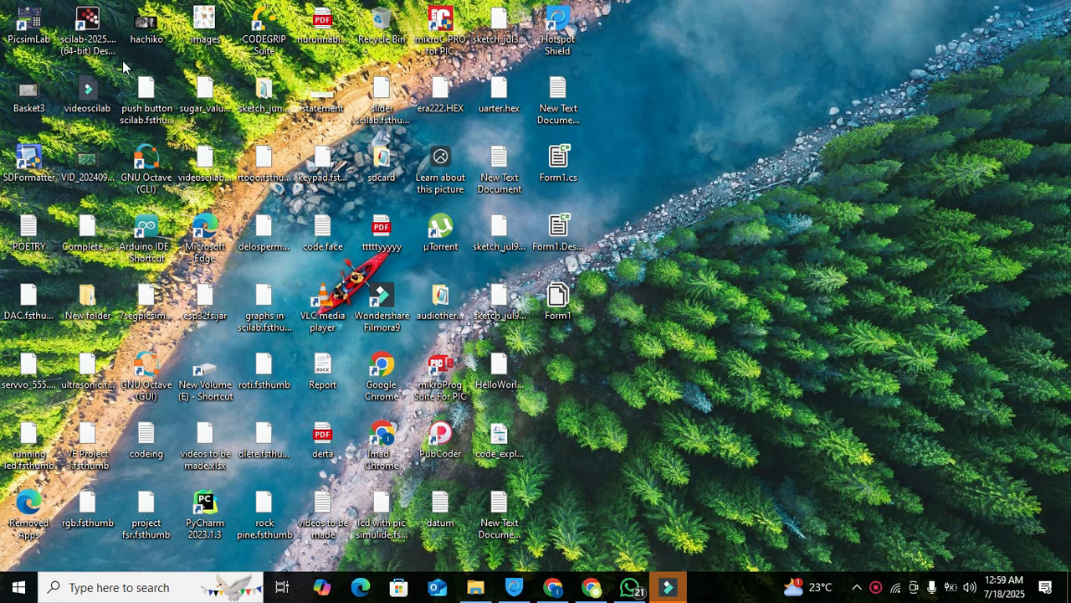
Step: Launch PICSimLab from the desktop, then widen its window slightly and reposition it on the screen
{"action": "double_click", "coordinate": [32, 25]}
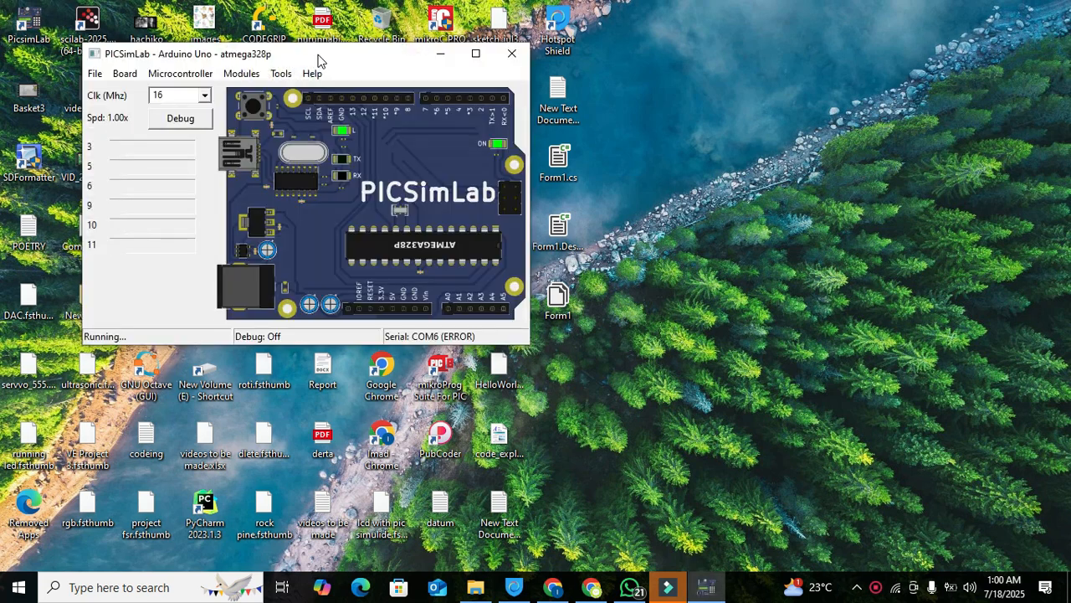
{"action": "left_click_drag", "start_coordinate": [318, 60], "coordinate": [369, 66]}
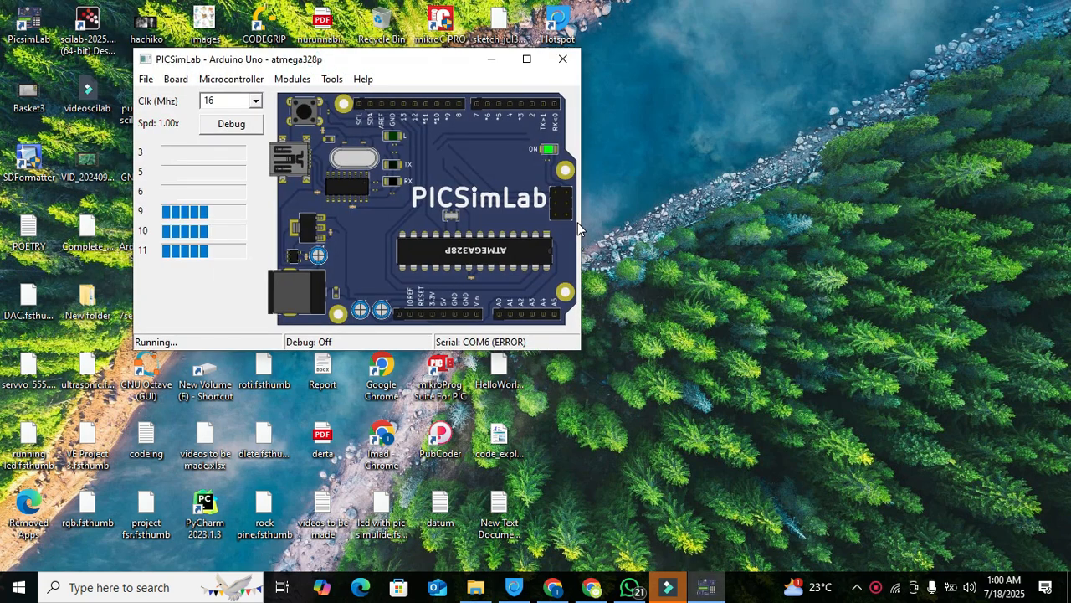
{"action": "left_click_drag", "start_coordinate": [581, 223], "coordinate": [605, 231]}
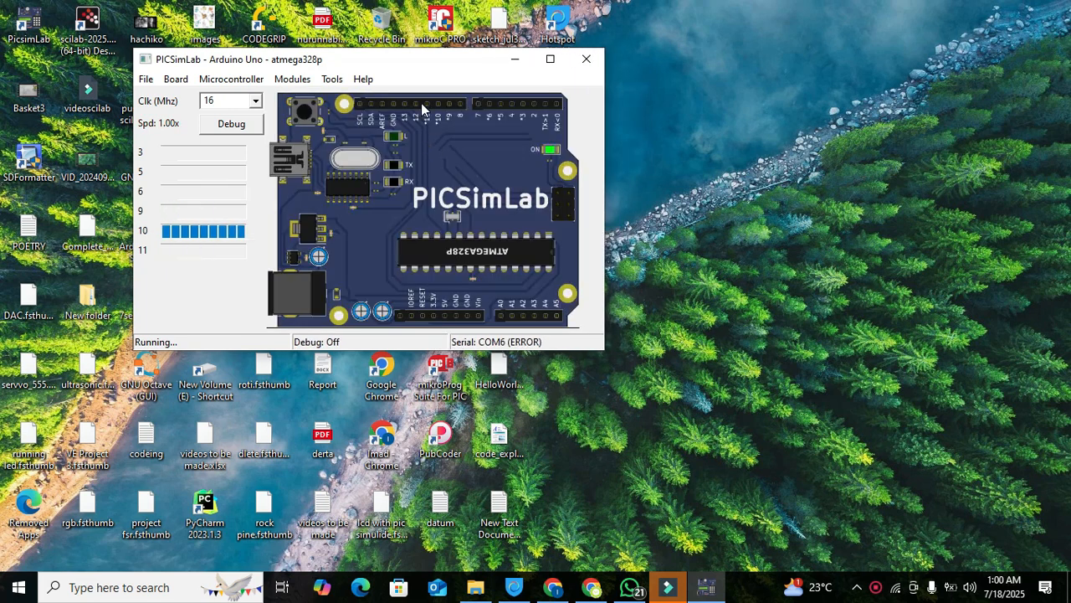
{"action": "left_click_drag", "start_coordinate": [407, 59], "coordinate": [499, 46]}
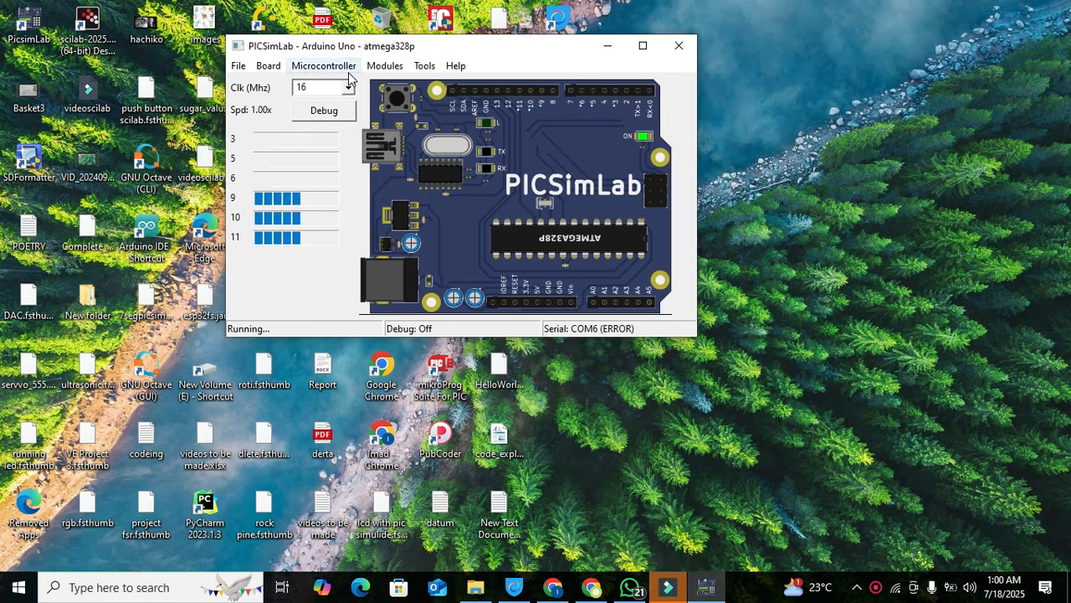
Step: Open the Spare parts module and close the Virtual Terminal window that comes with it
{"action": "left_click", "coordinate": [419, 69]}
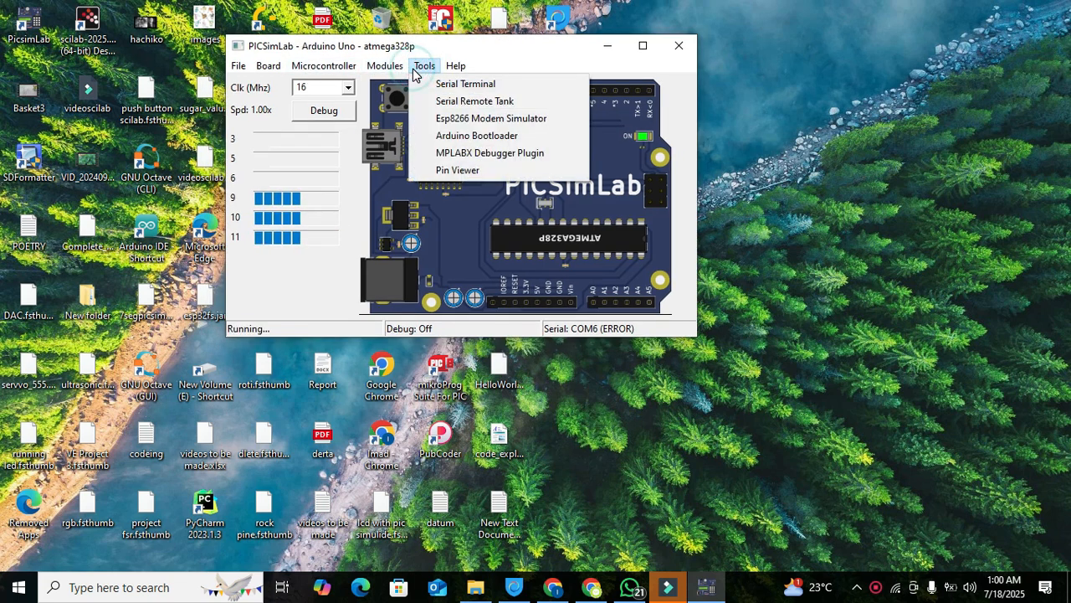
{"action": "mouse_move", "coordinate": [387, 71]}
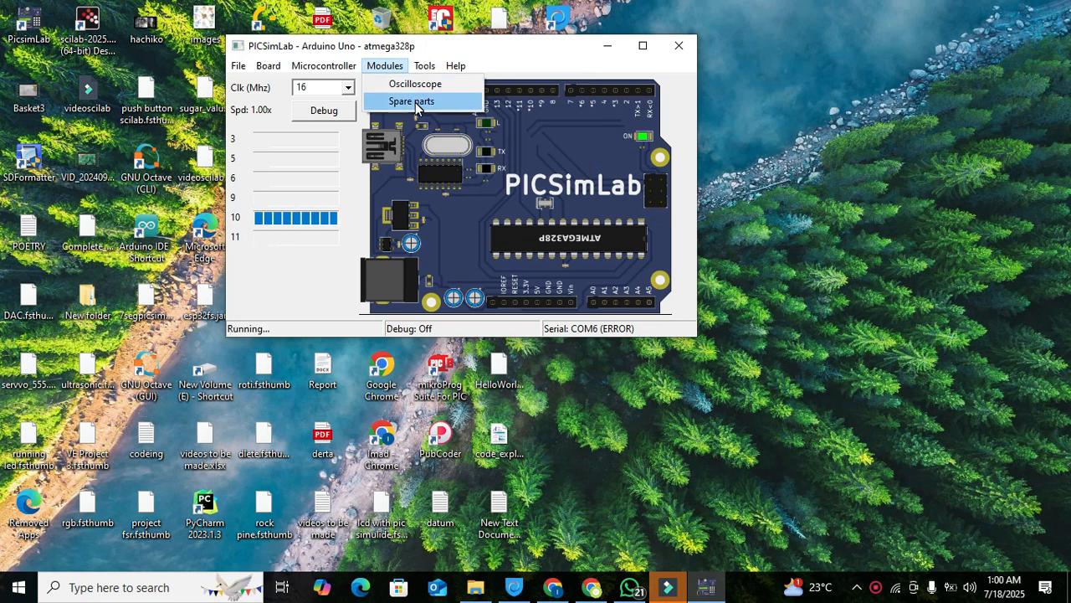
{"action": "left_click", "coordinate": [412, 100]}
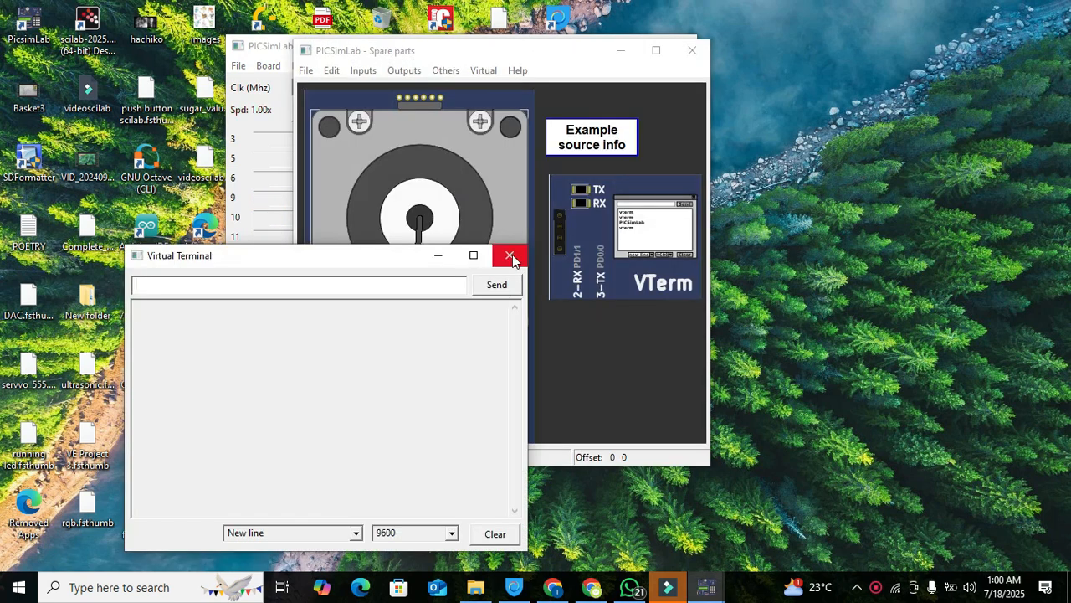
{"action": "left_click", "coordinate": [510, 255]}
Step: Arrange the Arduino Uno board window and the Spare parts window side by side without overlap
{"action": "left_click_drag", "start_coordinate": [500, 54], "coordinate": [850, 117]}
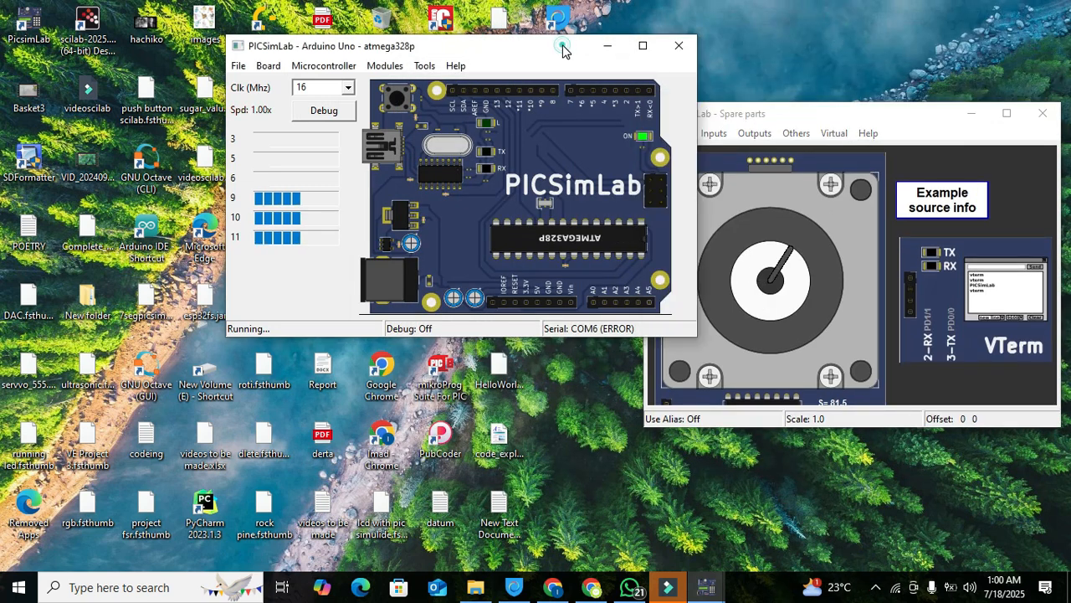
{"action": "left_click_drag", "start_coordinate": [565, 47], "coordinate": [402, 43]}
{"action": "left_click_drag", "start_coordinate": [751, 123], "coordinate": [655, 92]}
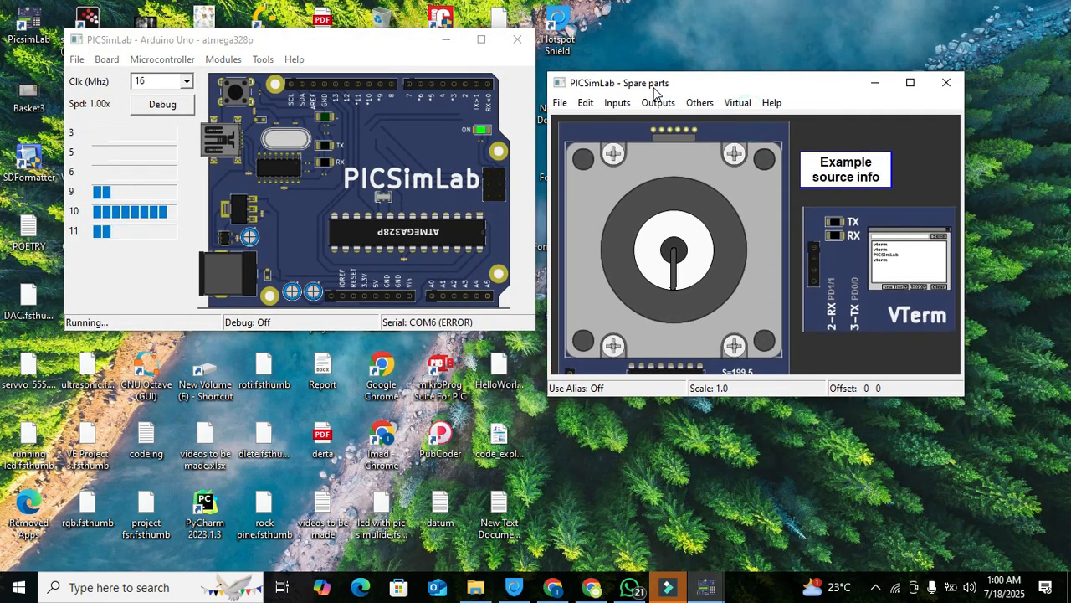
Step: Delete the stepper motor and the VTerm virtual terminal from the spare parts workspace and reposition the Spare parts window
{"action": "right_click", "coordinate": [766, 172]}
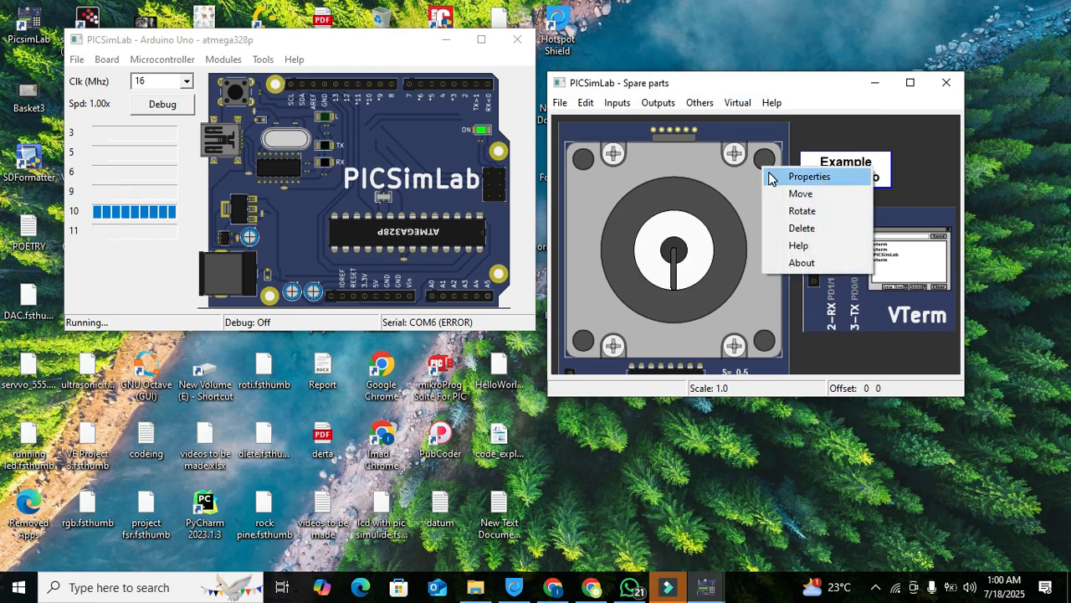
{"action": "left_click", "coordinate": [811, 231]}
{"action": "right_click", "coordinate": [820, 232]}
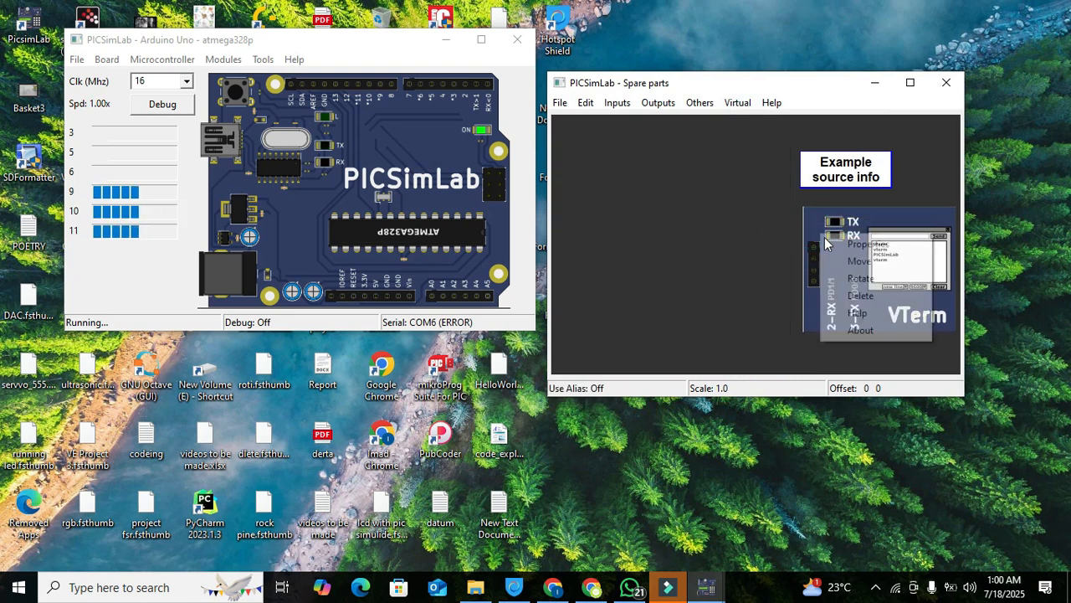
{"action": "left_click", "coordinate": [871, 295]}
{"action": "left_click_drag", "start_coordinate": [795, 90], "coordinate": [839, 33]}
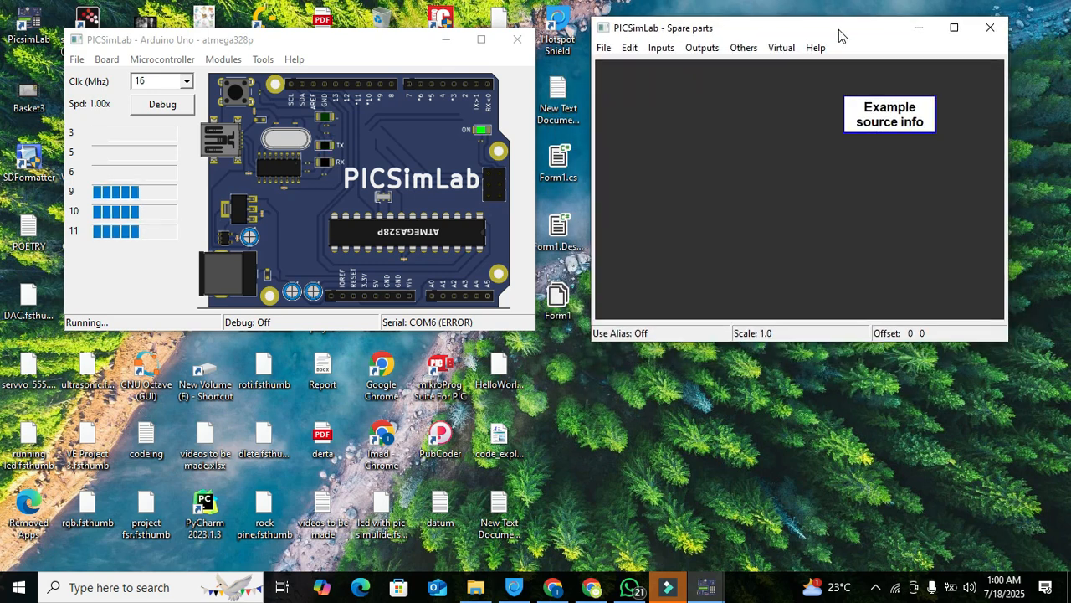
Step: Add an LCD hd44780 output part at the workspace's upper-left corner and make the Spare parts window taller to show it fully
{"action": "left_click", "coordinate": [784, 48]}
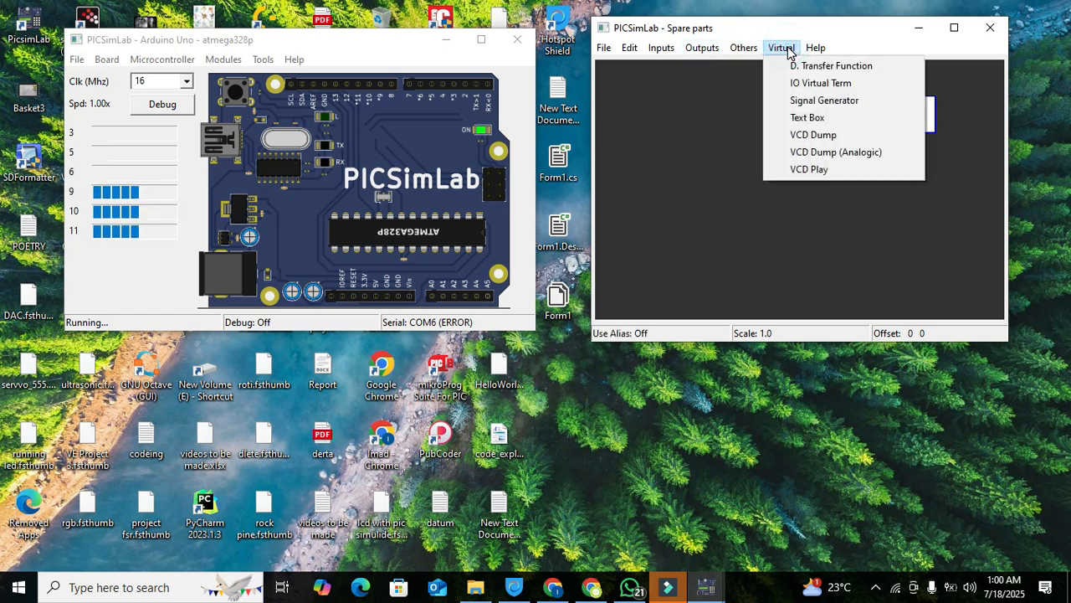
{"action": "mouse_move", "coordinate": [743, 52]}
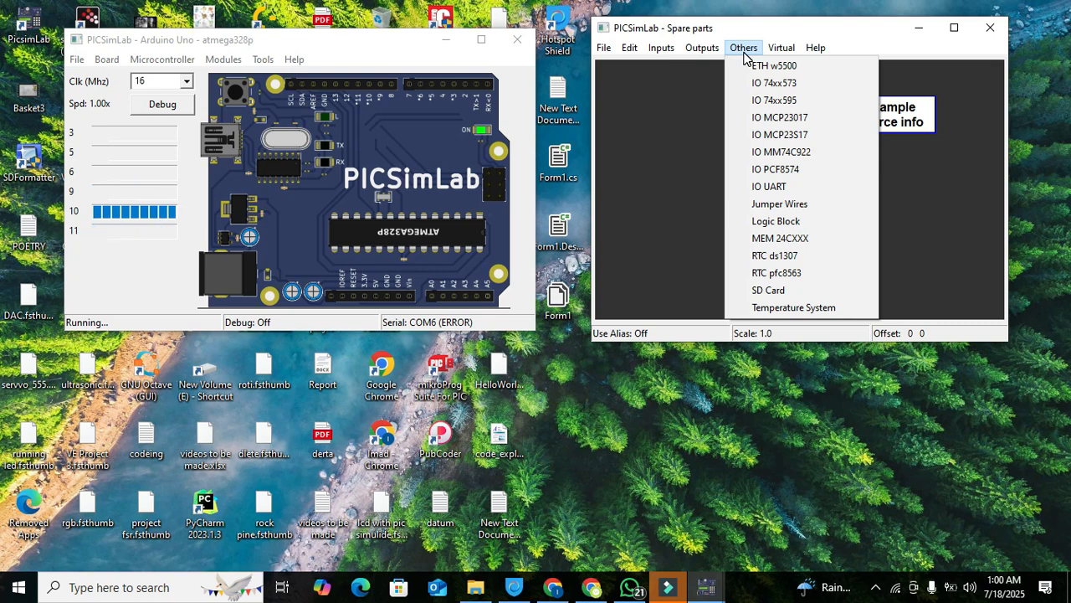
{"action": "mouse_move", "coordinate": [706, 59]}
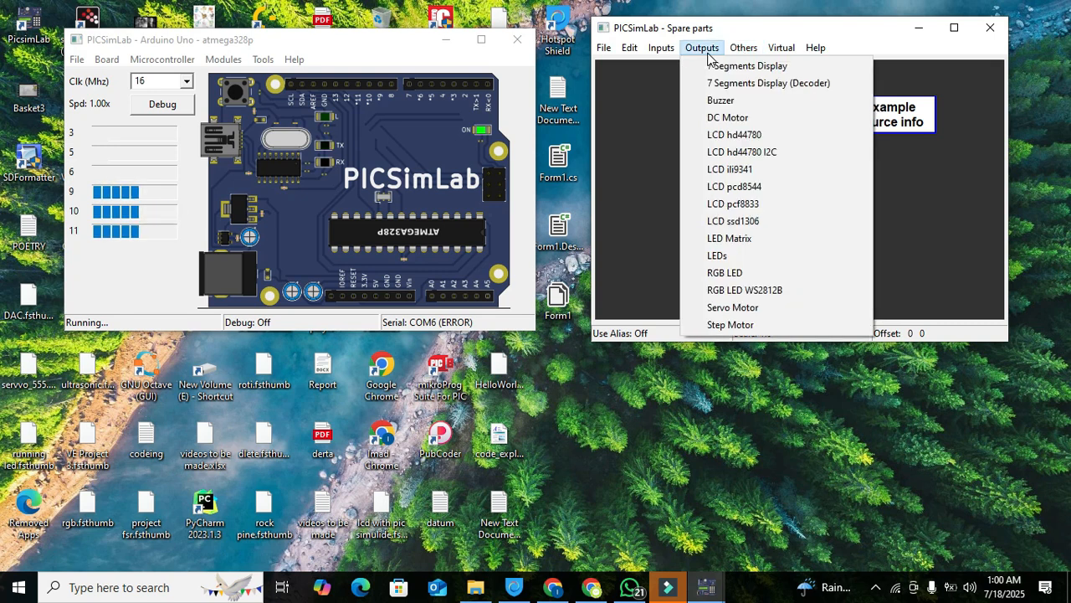
{"action": "left_click", "coordinate": [759, 139]}
{"action": "left_click_drag", "start_coordinate": [758, 144], "coordinate": [615, 62]}
{"action": "left_click_drag", "start_coordinate": [965, 340], "coordinate": [954, 366]}
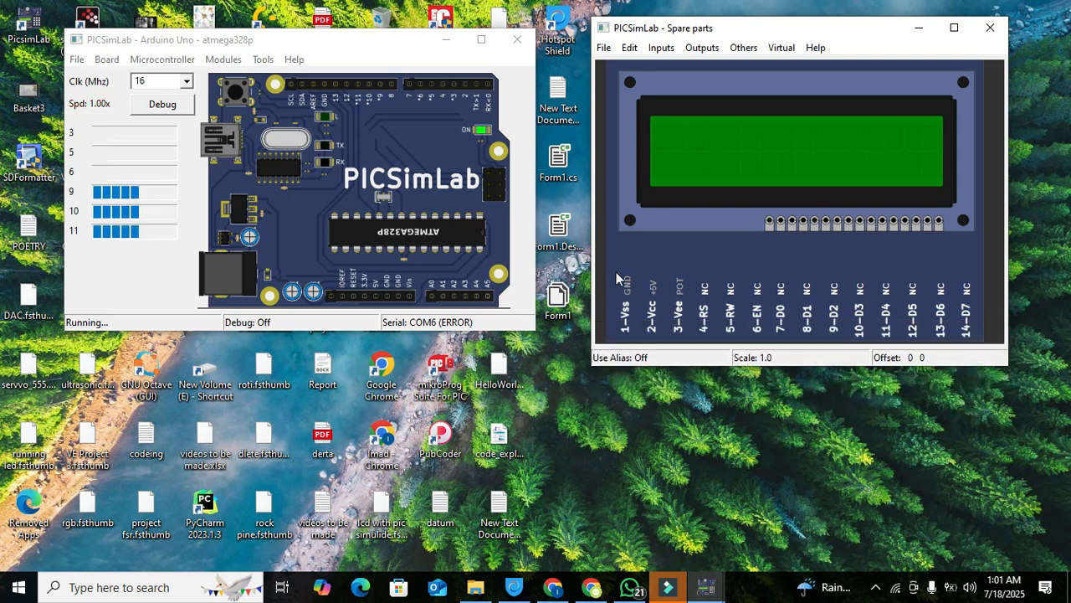
Step: Open the LCD hd44780's properties and connect its 4-RS pin to 18 PB4/12
{"action": "left_click", "coordinate": [754, 186]}
{"action": "right_click", "coordinate": [754, 188]}
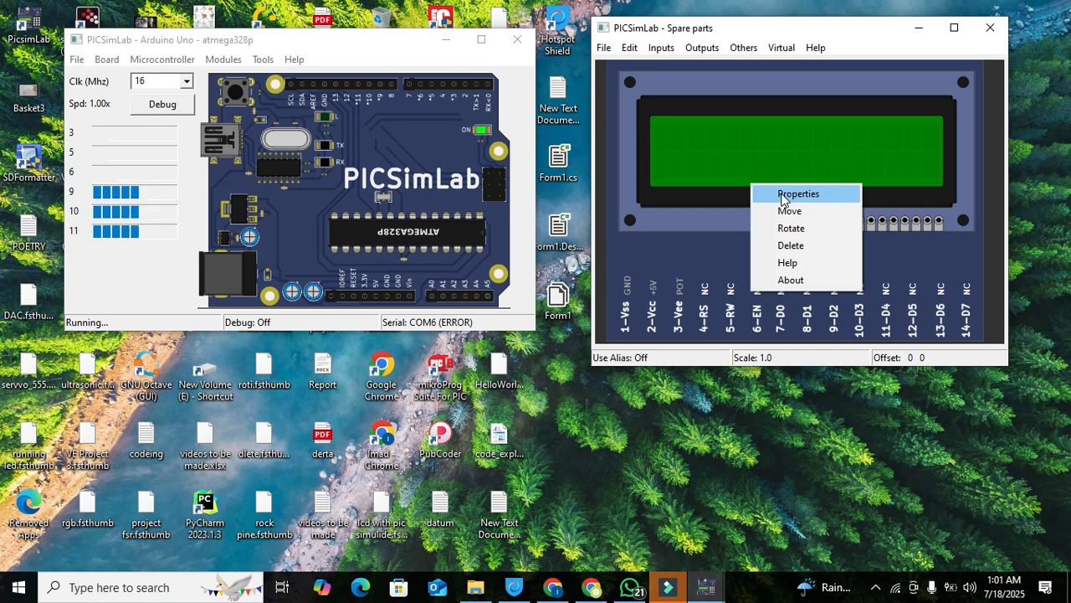
{"action": "left_click", "coordinate": [783, 195]}
{"action": "right_click", "coordinate": [780, 197]}
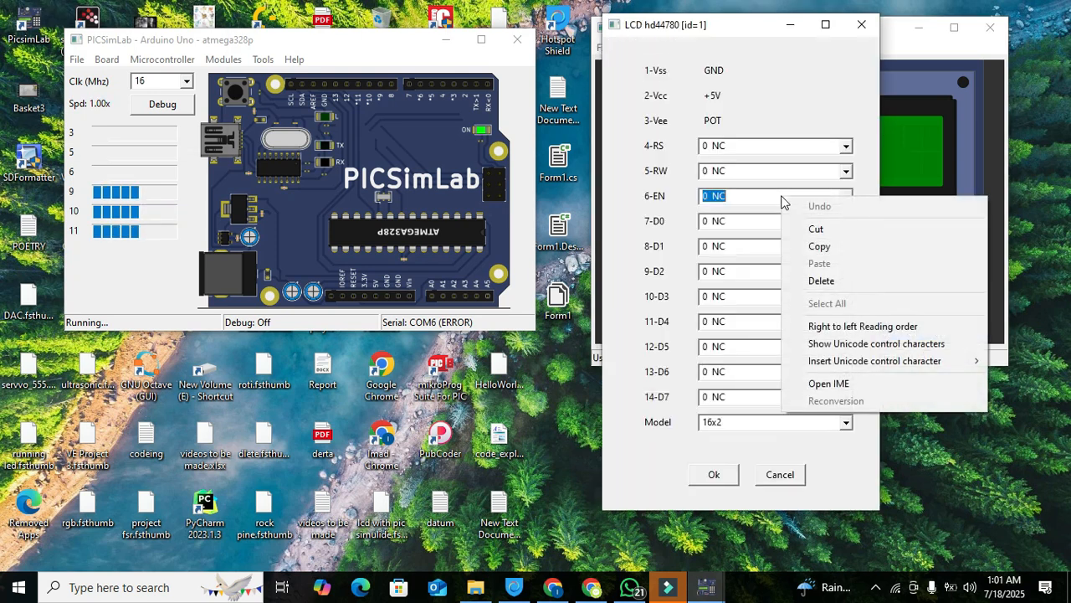
{"action": "left_click", "coordinate": [863, 133]}
{"action": "left_click_drag", "start_coordinate": [752, 25], "coordinate": [810, 36]}
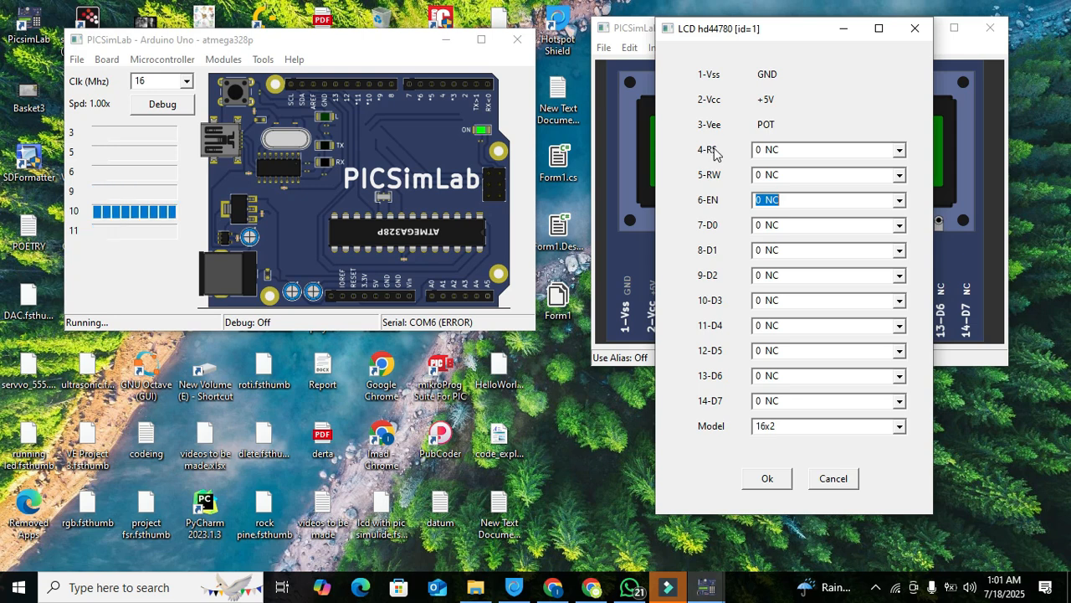
{"action": "left_click", "coordinate": [808, 153]}
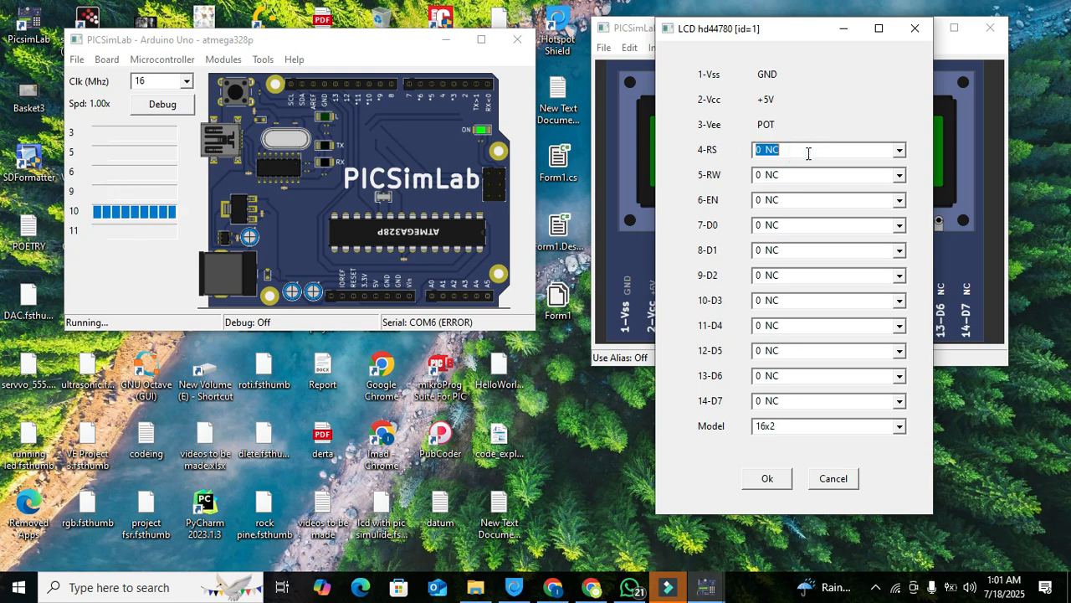
{"action": "left_click", "coordinate": [899, 151]}
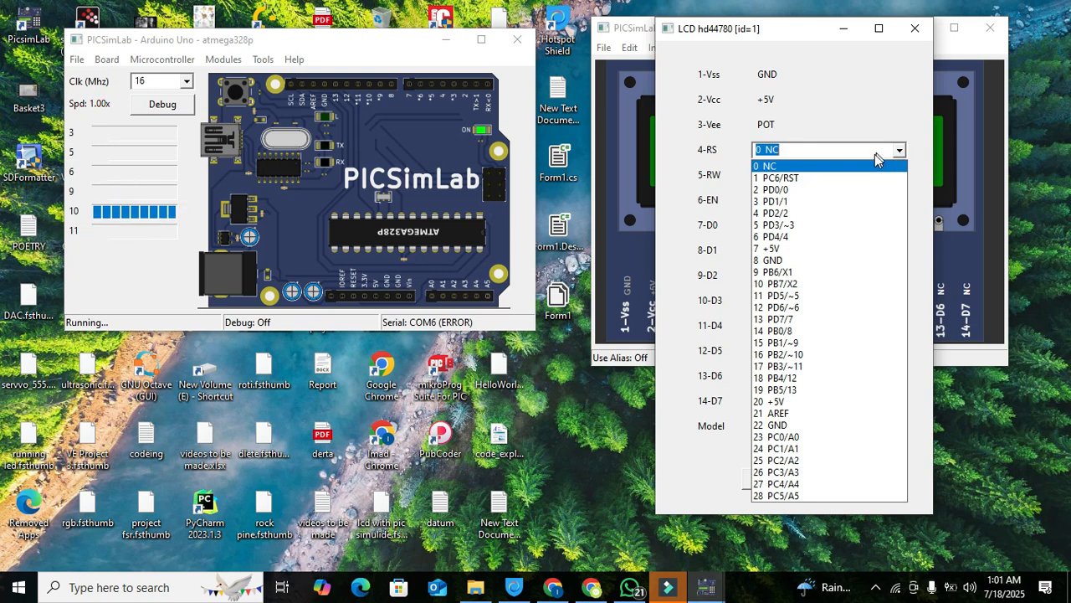
{"action": "left_click", "coordinate": [792, 380]}
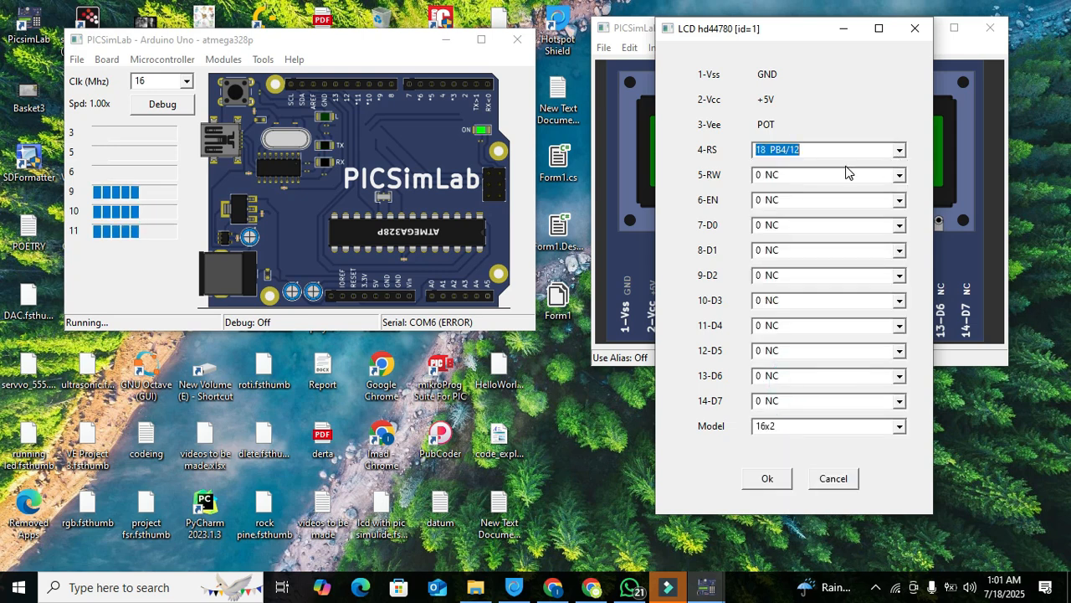
Step: Connect the LCD's 5-RW pin to 8 GND and its 6-EN pin to 17 PB3/~11
{"action": "left_click", "coordinate": [899, 174]}
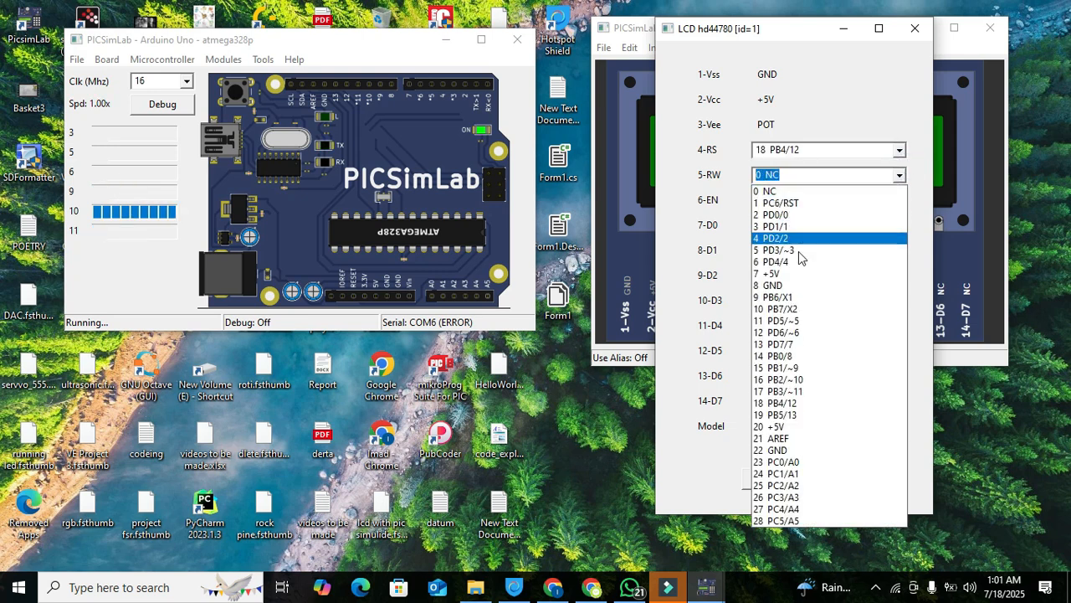
{"action": "left_click", "coordinate": [790, 285]}
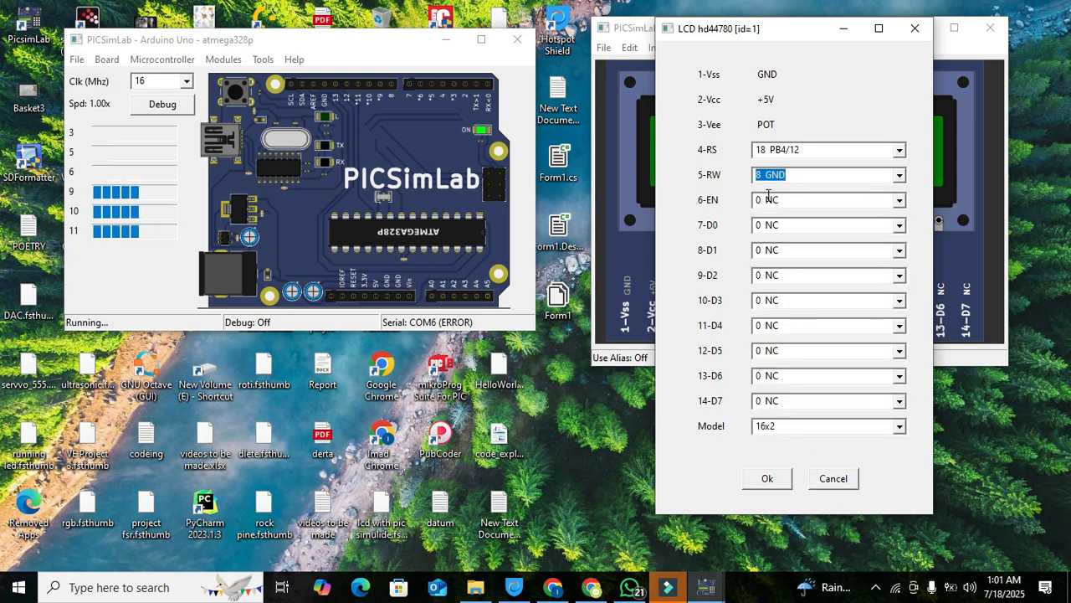
{"action": "left_click", "coordinate": [899, 199]}
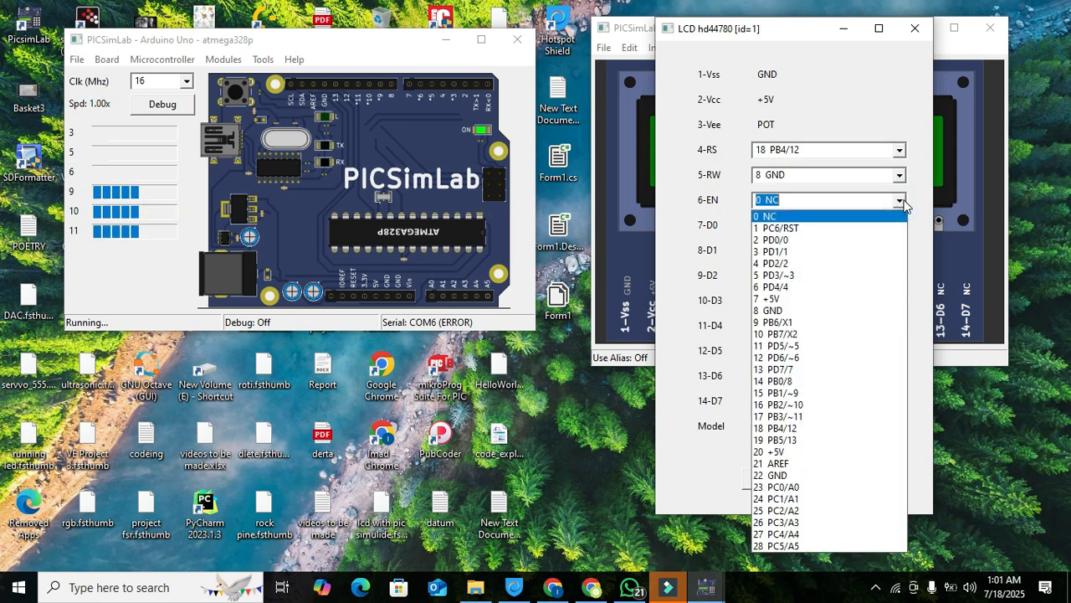
{"action": "left_click", "coordinate": [800, 416]}
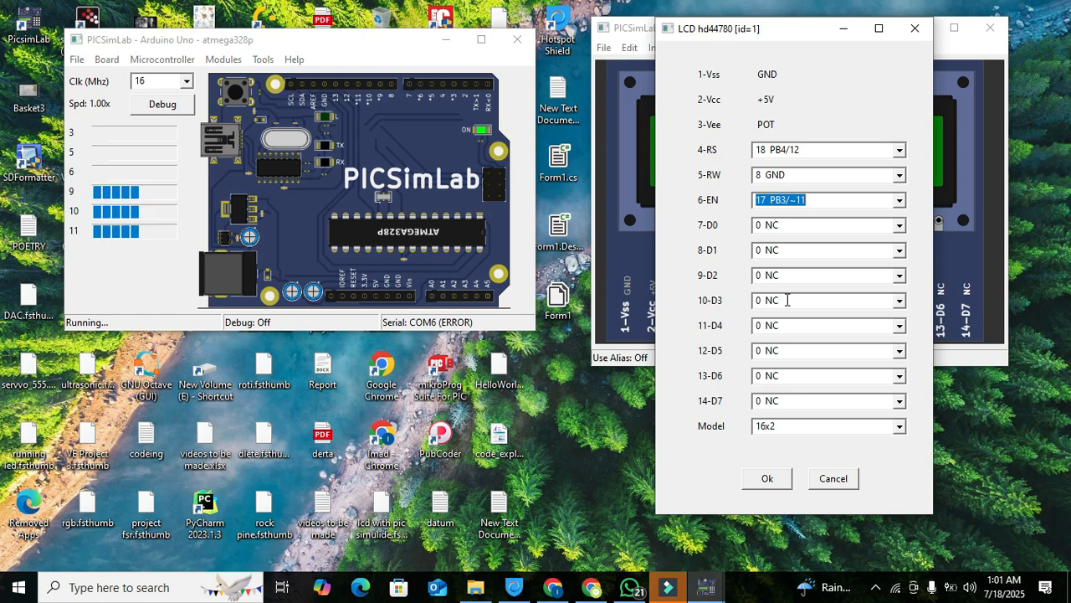
{"action": "left_click", "coordinate": [789, 299]}
{"action": "left_click", "coordinate": [801, 297]}
{"action": "left_click", "coordinate": [810, 294]}
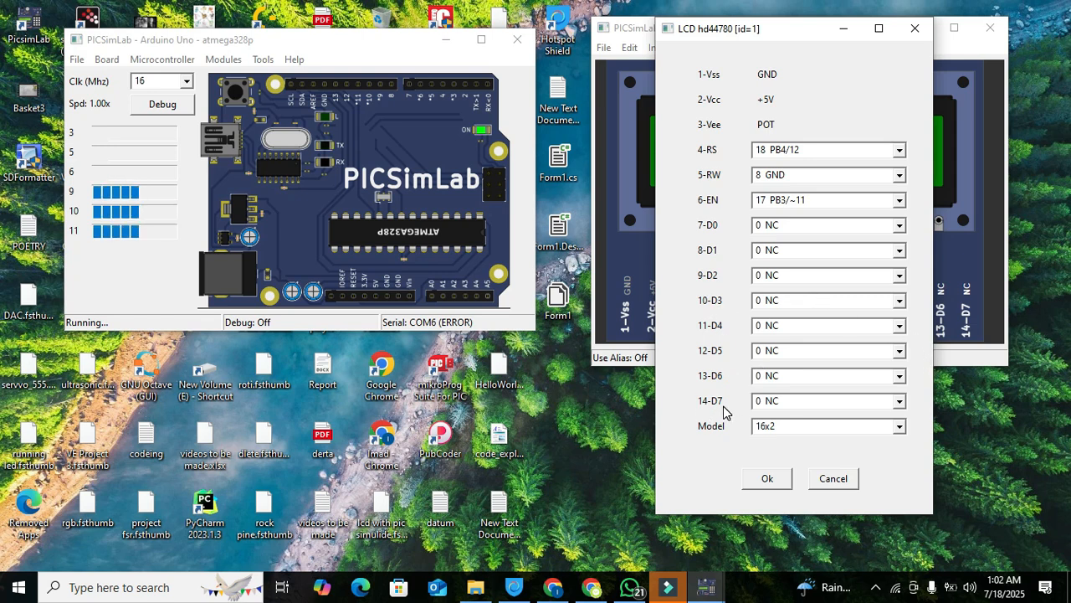
{"action": "left_click", "coordinate": [901, 332]}
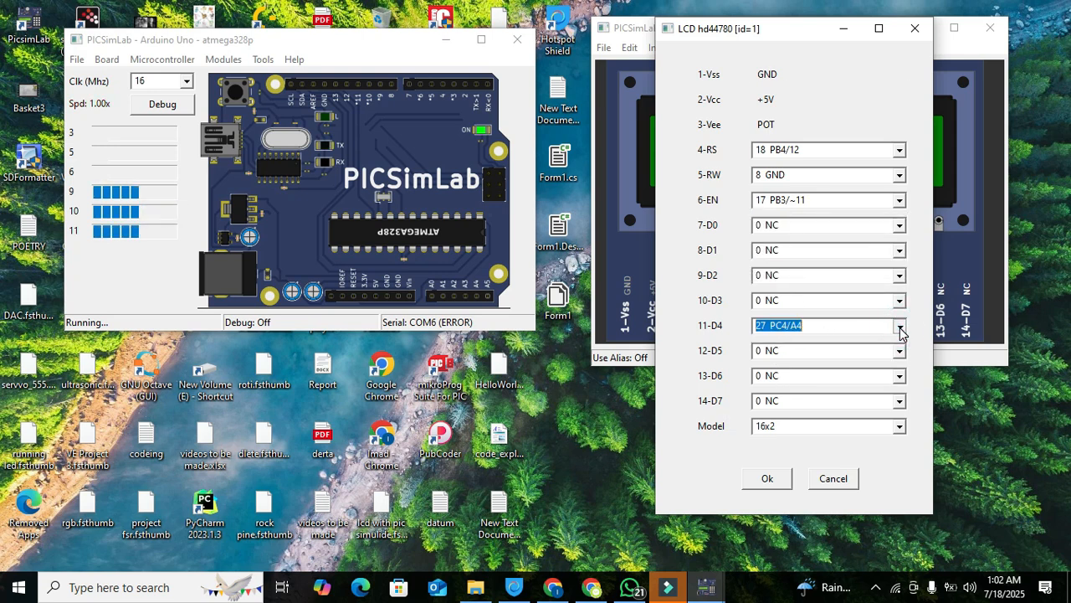
{"action": "left_click", "coordinate": [900, 328]}
{"action": "left_click", "coordinate": [901, 330]}
{"action": "left_click", "coordinate": [874, 323]}
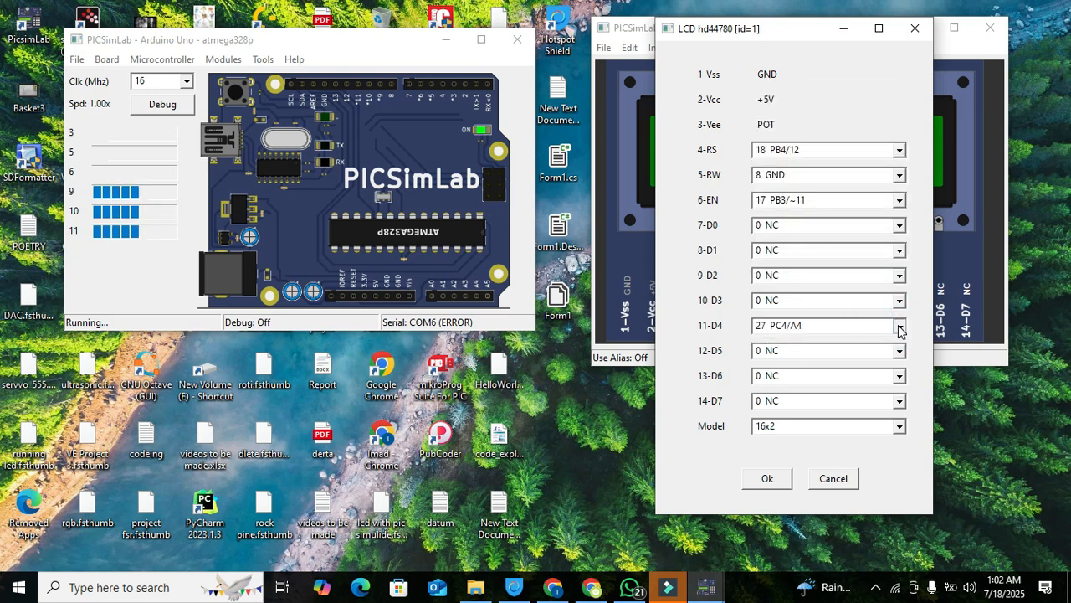
{"action": "left_click", "coordinate": [901, 329]}
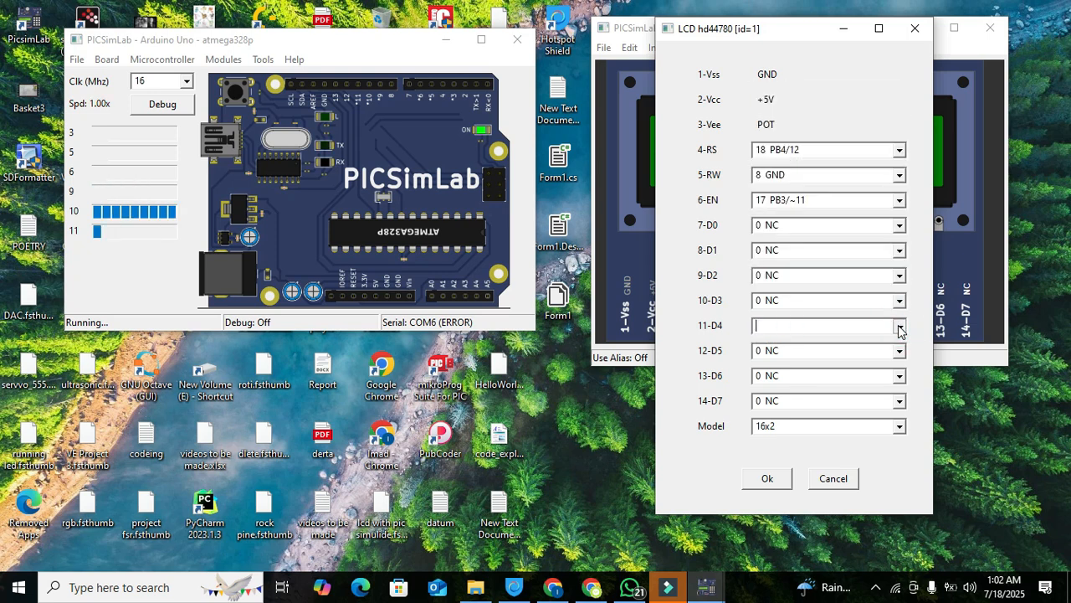
{"action": "left_click", "coordinate": [900, 330]}
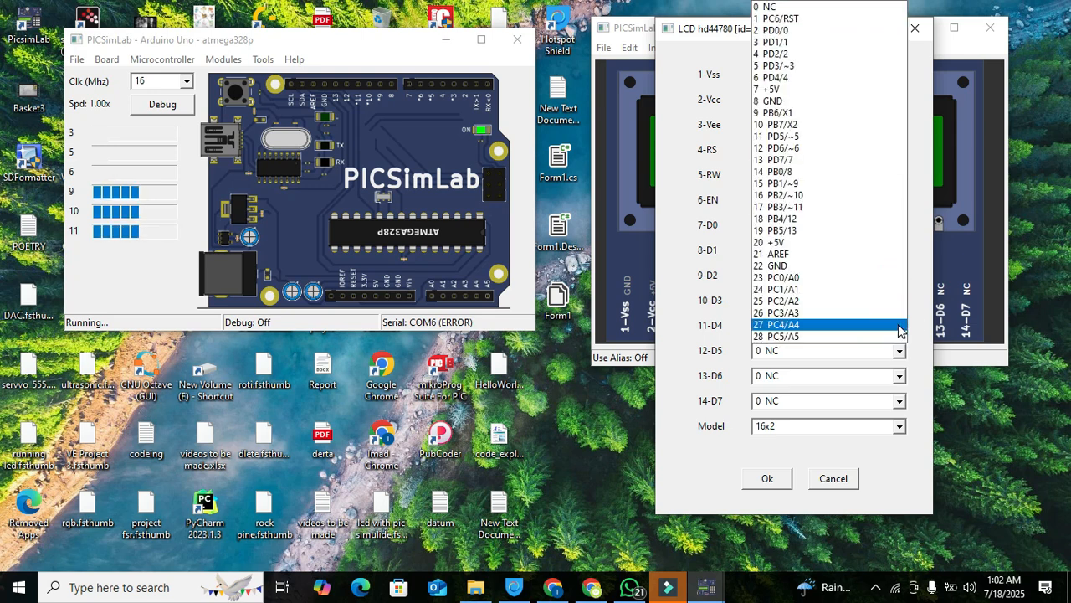
{"action": "left_click", "coordinate": [900, 326]}
{"action": "left_click", "coordinate": [901, 331]}
{"action": "left_click", "coordinate": [900, 331]}
{"action": "left_click", "coordinate": [900, 331]}
{"action": "left_click", "coordinate": [902, 332]}
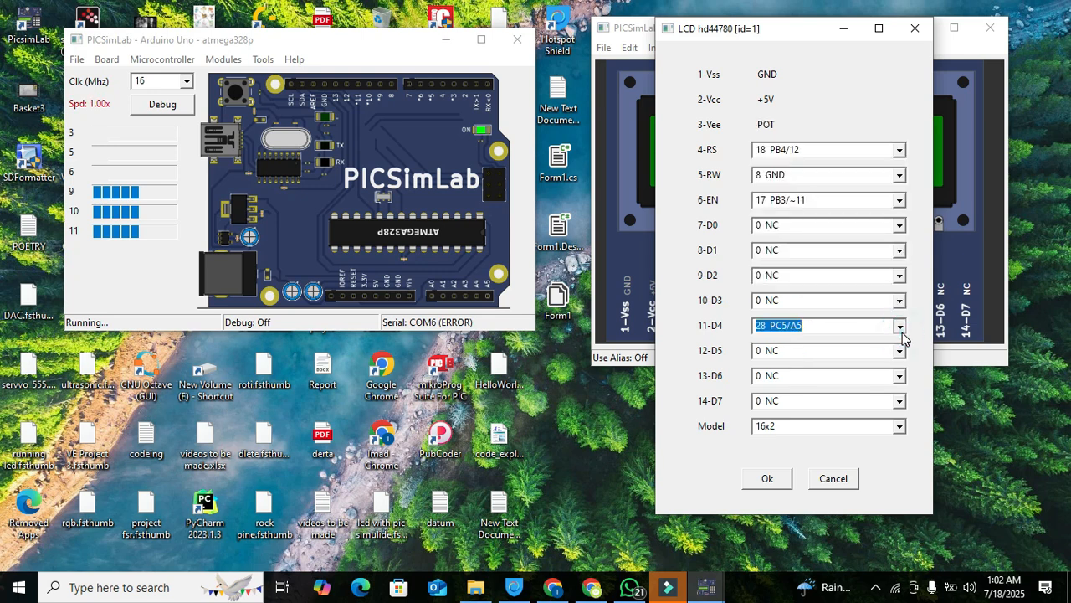
Step: Connect the LCD's 11-D4 pin to 11 PD5/~5 and its 12-D5 pin to 6 PD4/4
{"action": "left_click", "coordinate": [901, 330]}
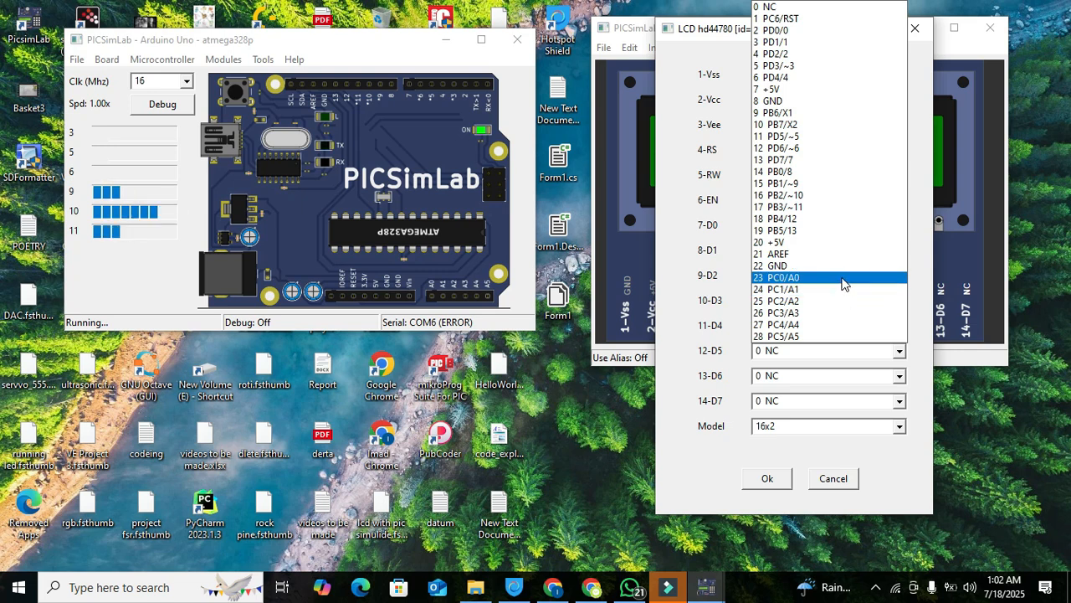
{"action": "left_click", "coordinate": [843, 285]}
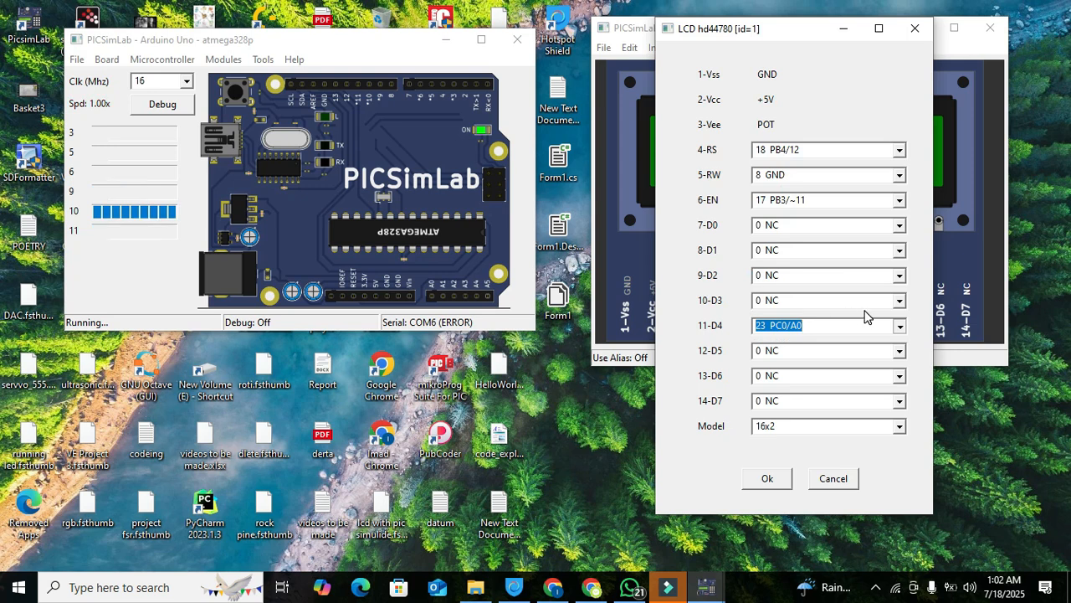
{"action": "left_click", "coordinate": [899, 326]}
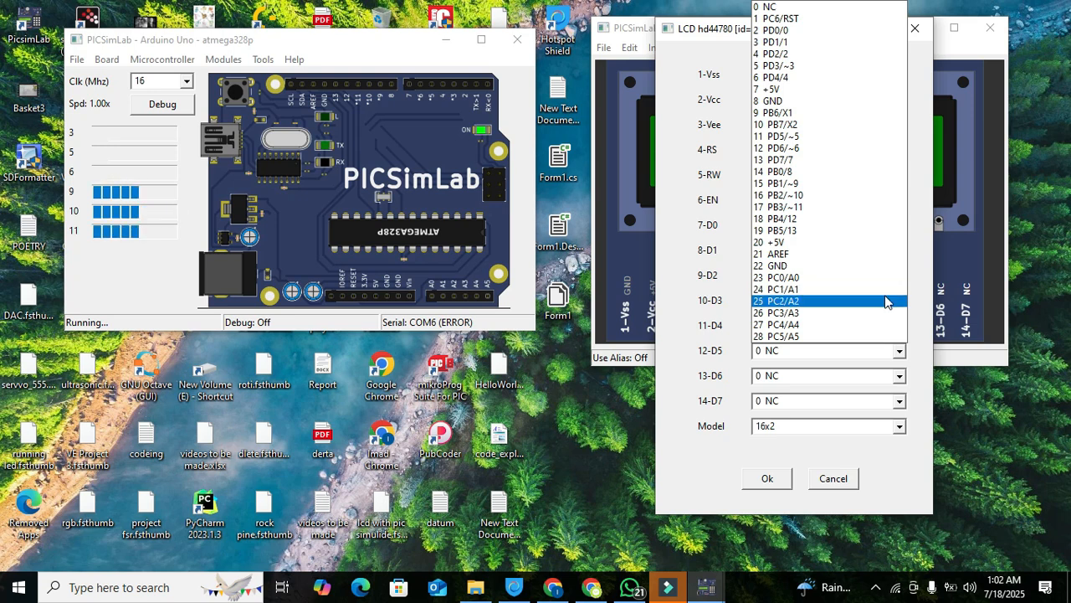
{"action": "left_click", "coordinate": [804, 138]}
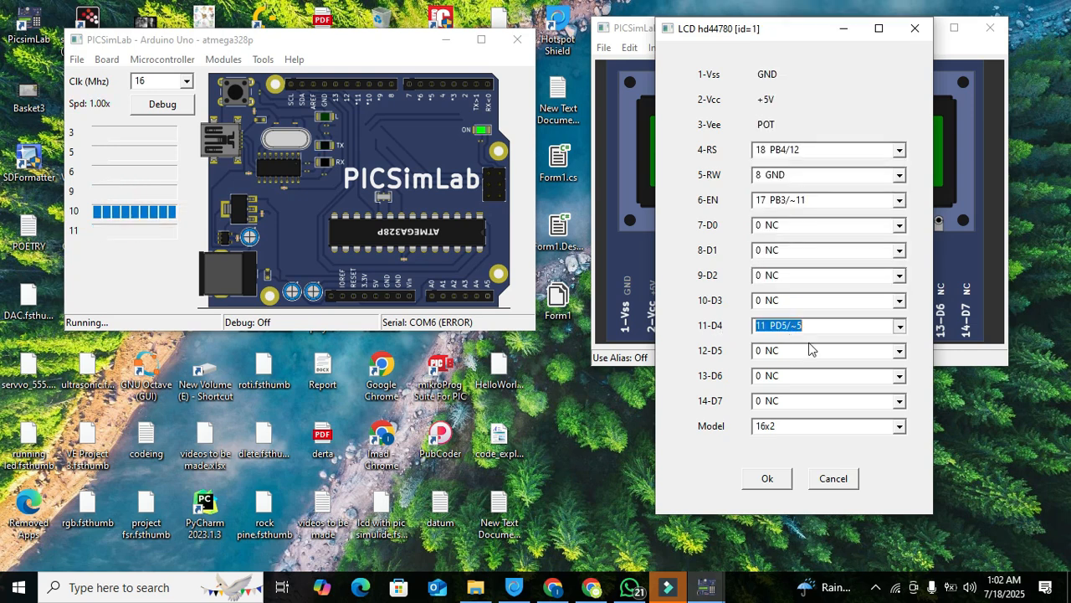
{"action": "left_click", "coordinate": [901, 351]}
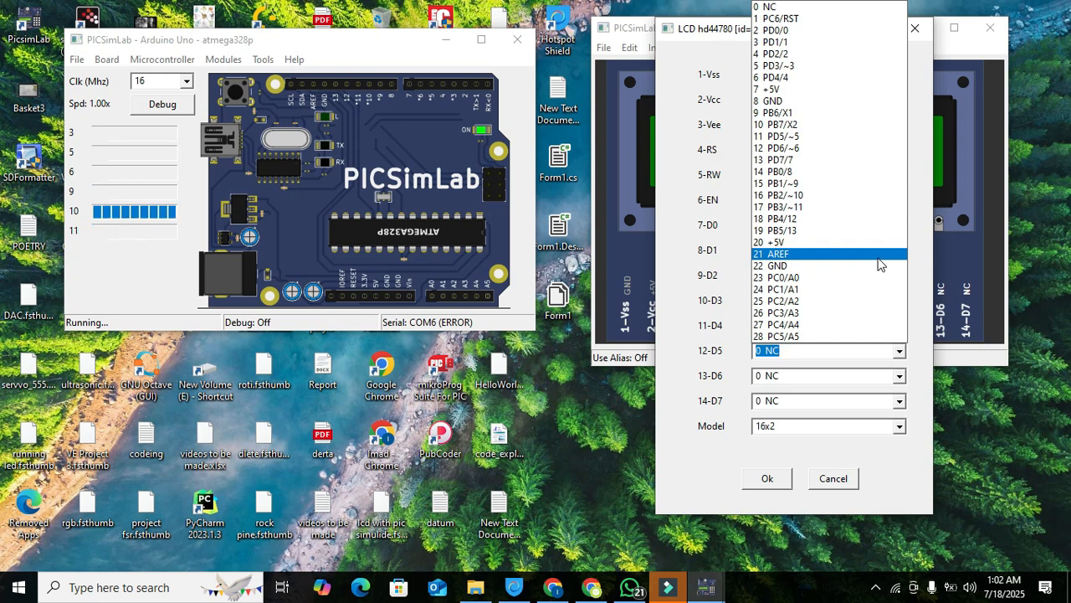
{"action": "left_click", "coordinate": [815, 77]}
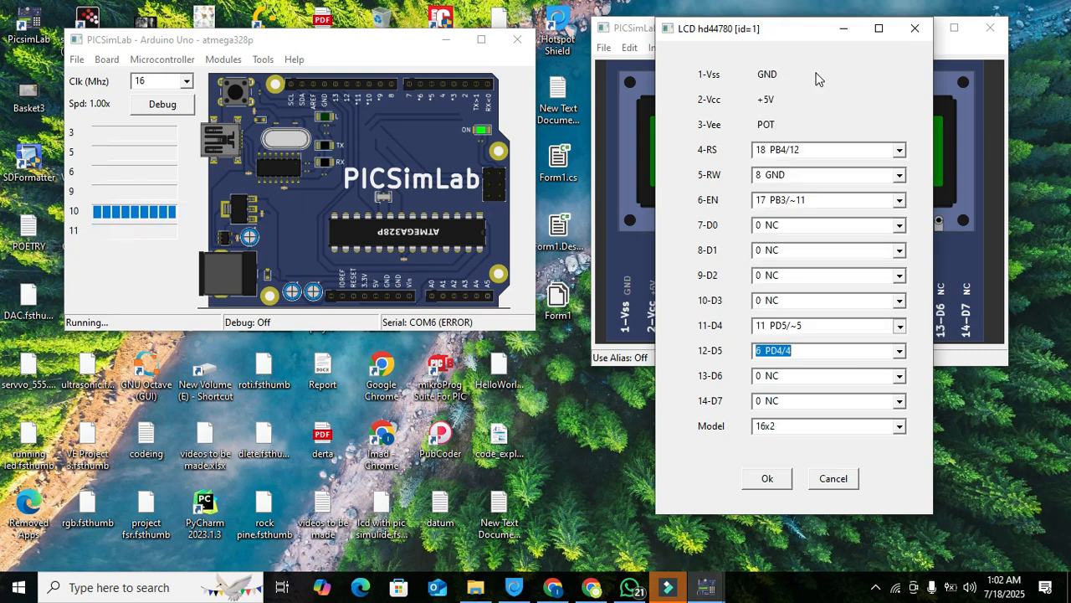
Step: Connect the LCD's 13-D6 pin to 5 PD3/~3 and its 14-D7 pin to 2 PD0/0, and apply the pin settings
{"action": "left_click", "coordinate": [901, 378]}
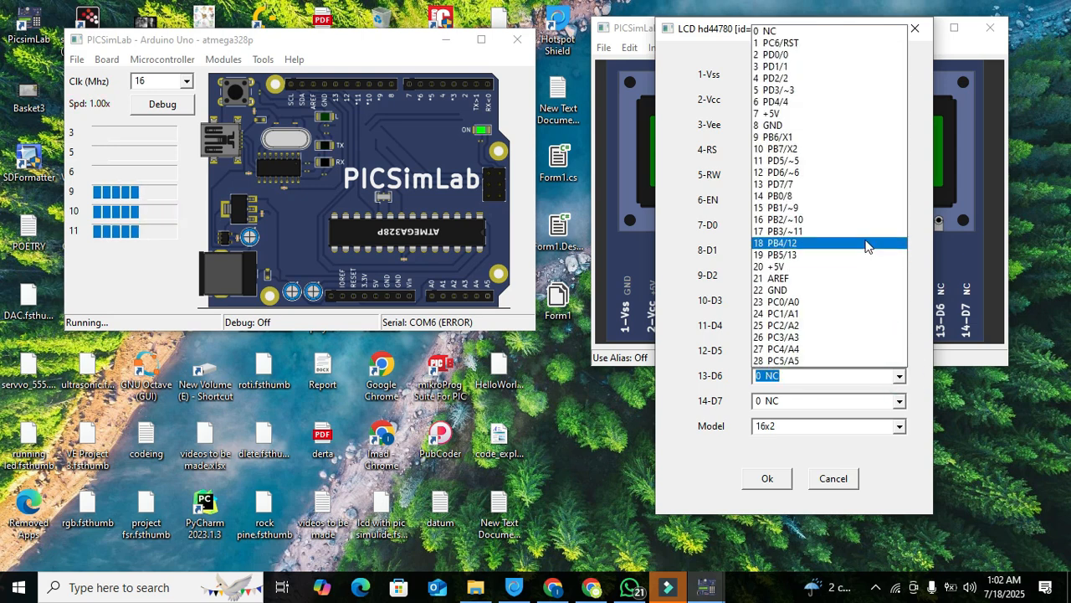
{"action": "left_click", "coordinate": [797, 91]}
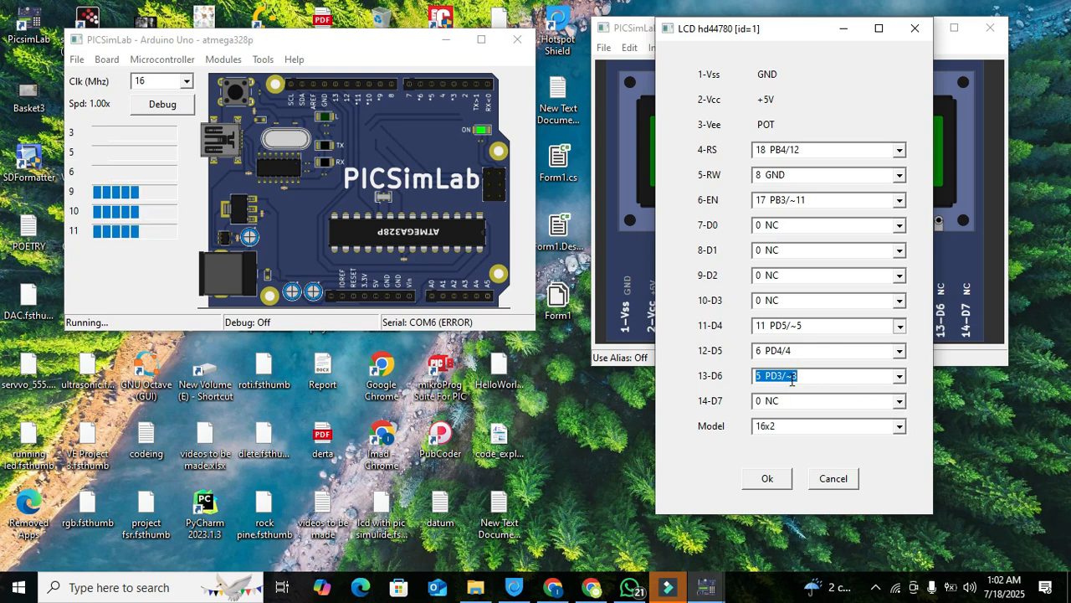
{"action": "left_click", "coordinate": [901, 403]}
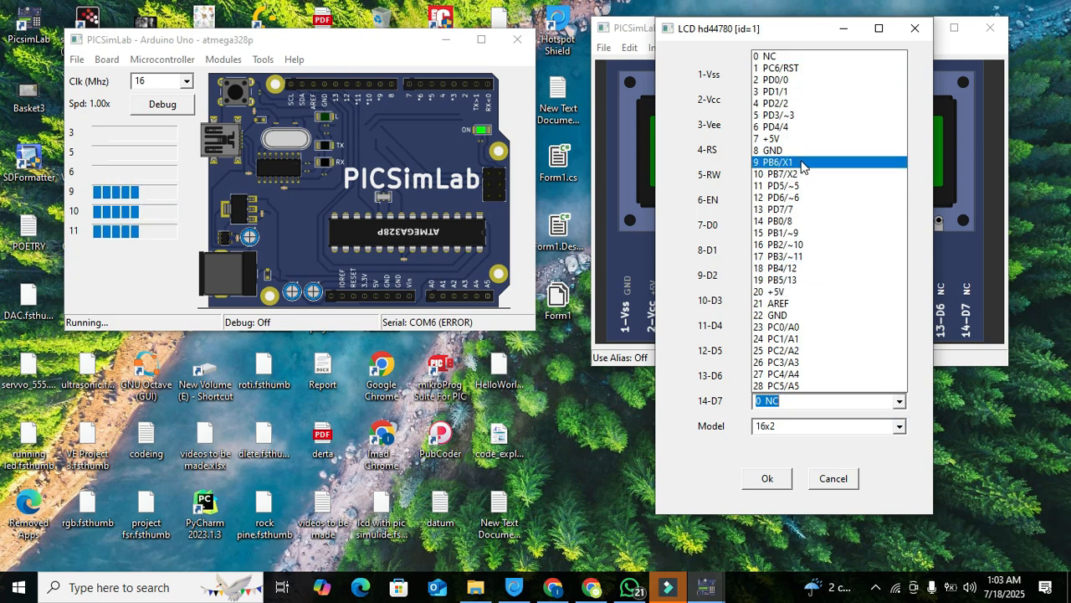
{"action": "left_click", "coordinate": [774, 80]}
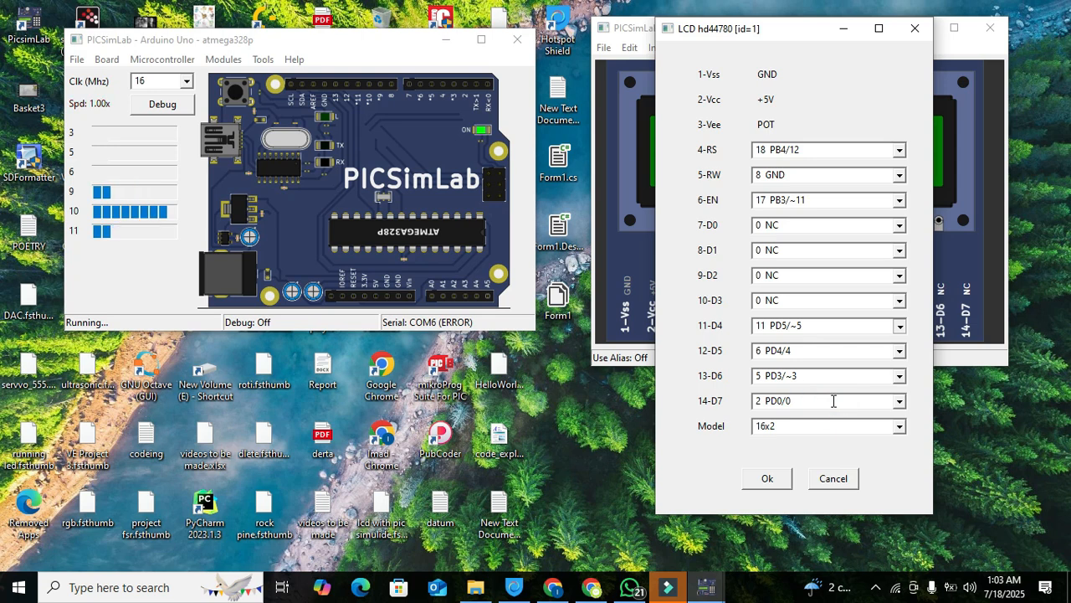
{"action": "left_click", "coordinate": [768, 479]}
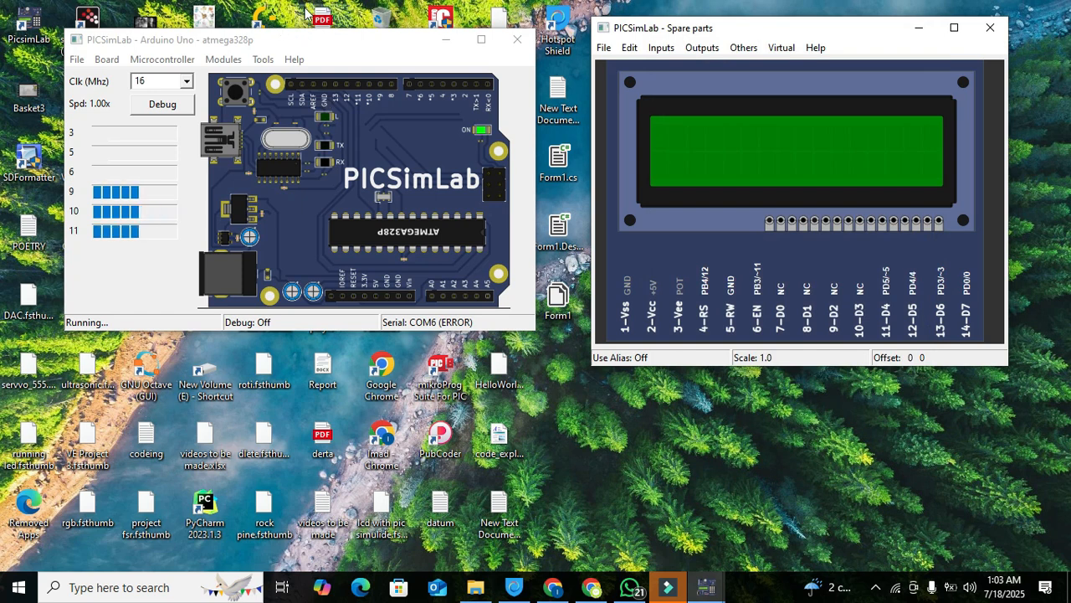
Step: Move the PICSimLab board window clear of the desktop shortcuts and launch Arduino IDE
{"action": "left_click_drag", "start_coordinate": [246, 39], "coordinate": [609, 269]}
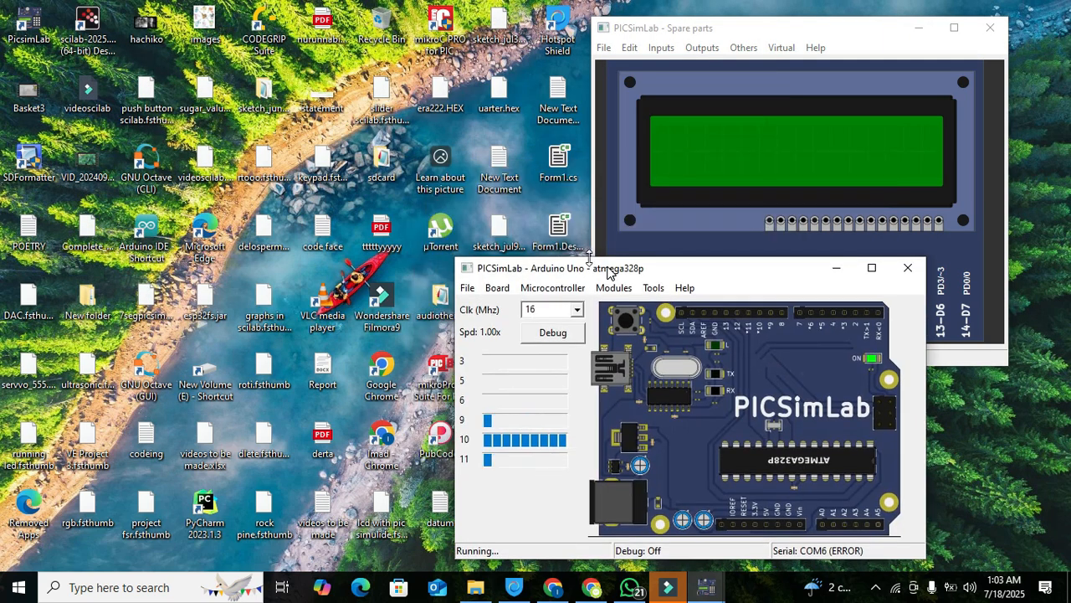
{"action": "left_click", "coordinate": [142, 237]}
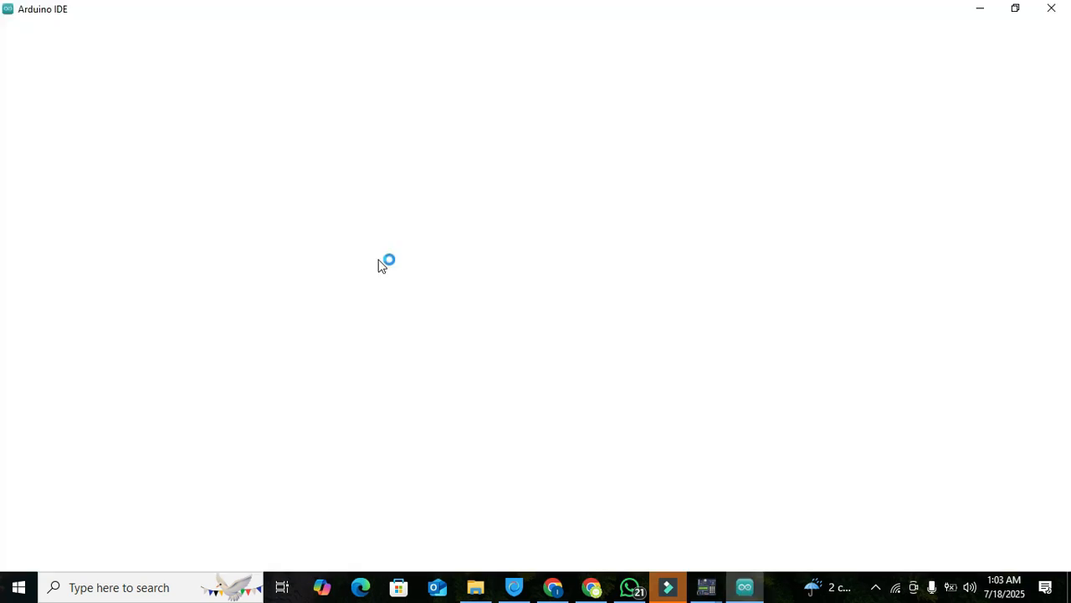
{"action": "left_click", "coordinate": [670, 590]}
{"action": "left_click", "coordinate": [671, 596]}
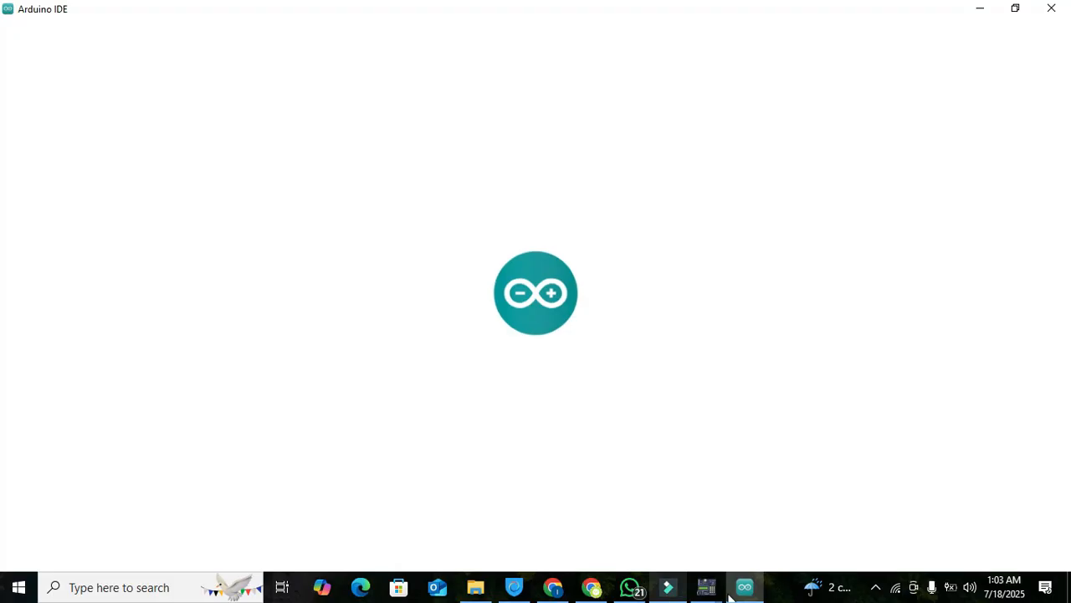
{"action": "mouse_move", "coordinate": [742, 595]}
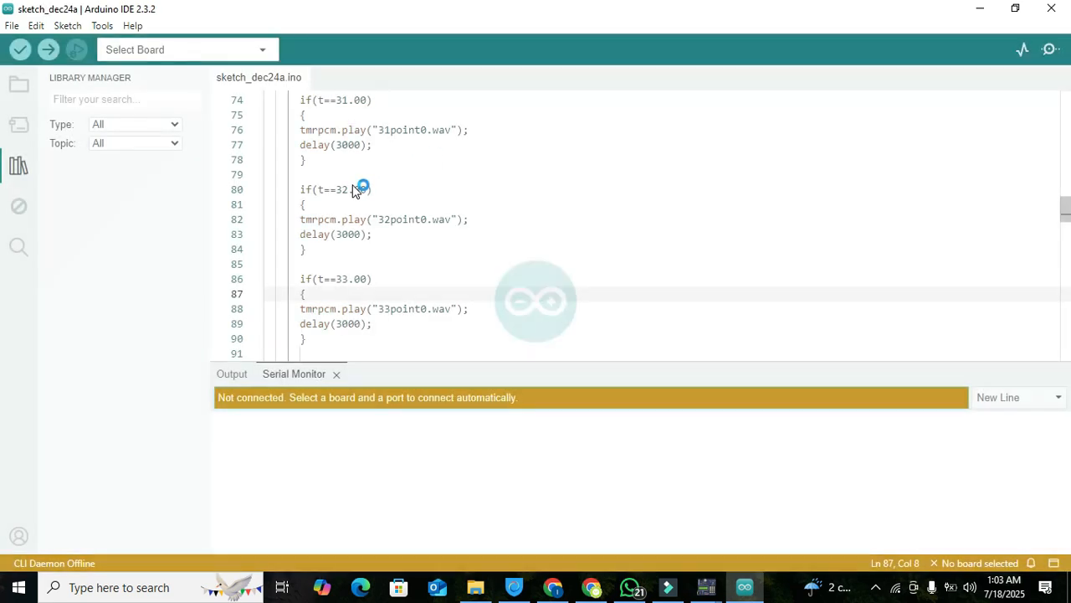
Step: Look through the built-in example categories, including Communication, Sensors, Display and StarterKit_BasicKit, for an LCD sketch
{"action": "left_click", "coordinate": [13, 27]}
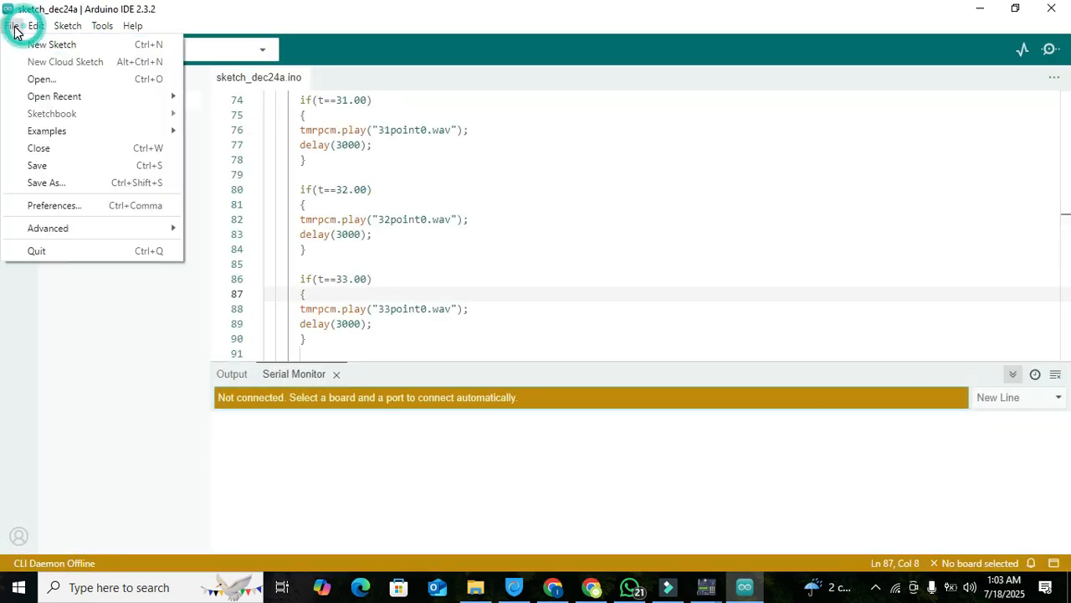
{"action": "mouse_move", "coordinate": [106, 133]}
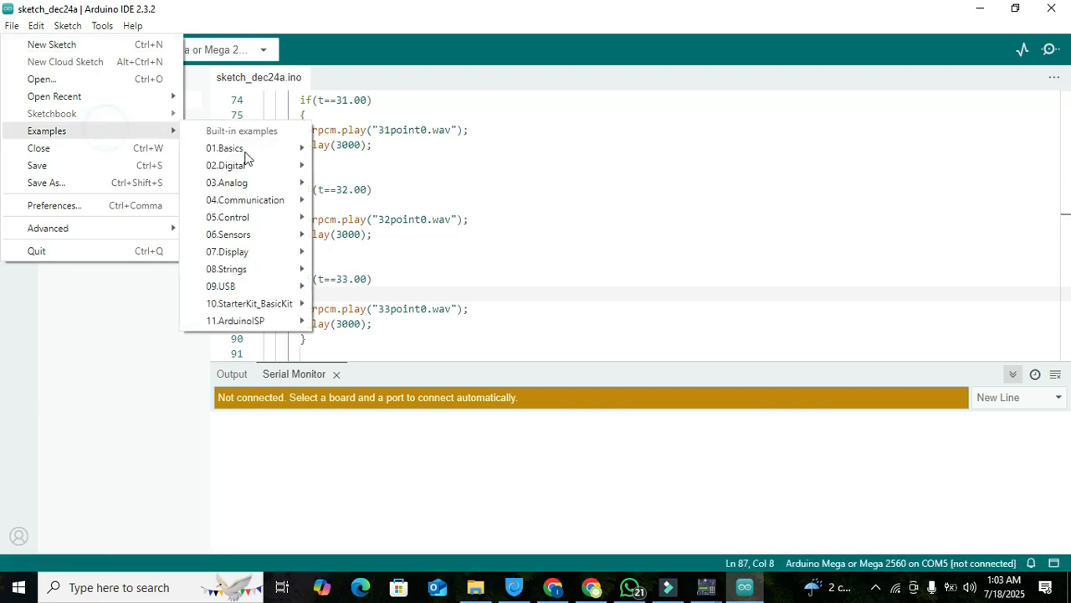
{"action": "mouse_move", "coordinate": [245, 164]}
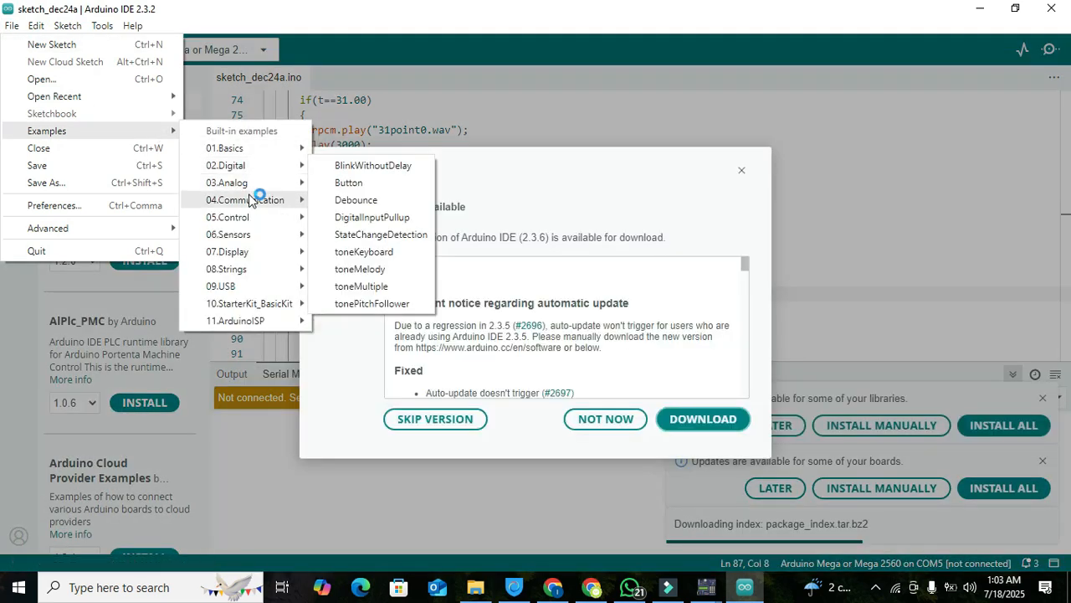
{"action": "mouse_move", "coordinate": [249, 197]}
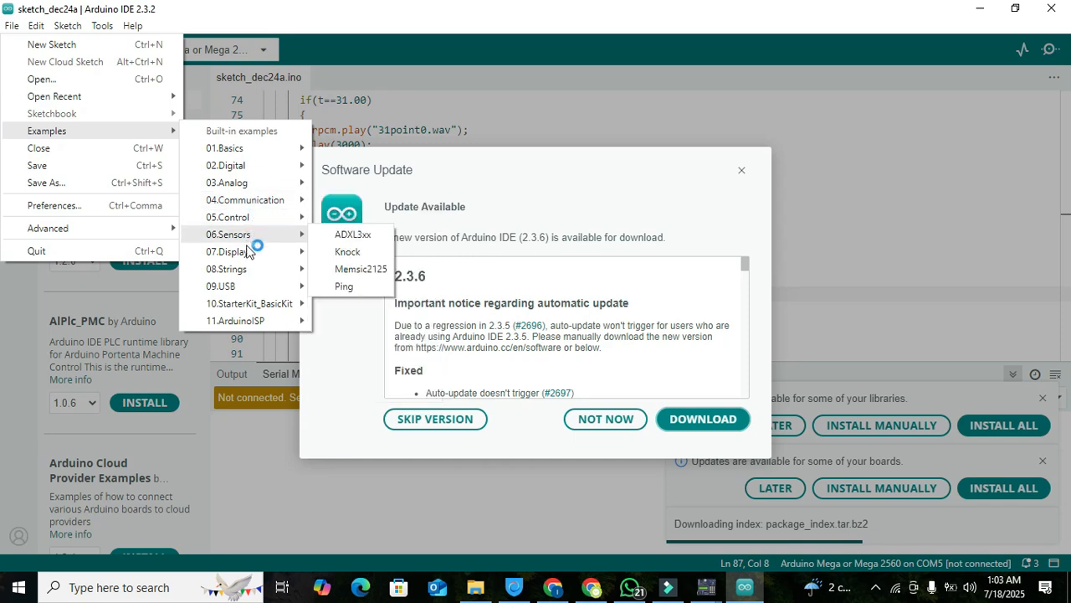
{"action": "mouse_move", "coordinate": [247, 316]}
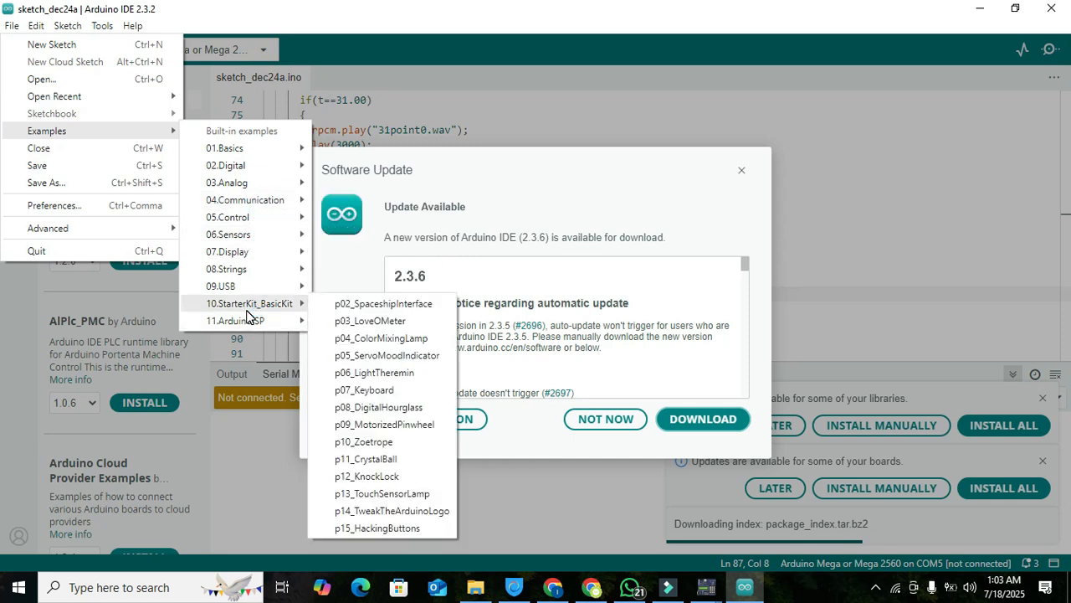
{"action": "mouse_move", "coordinate": [243, 253]}
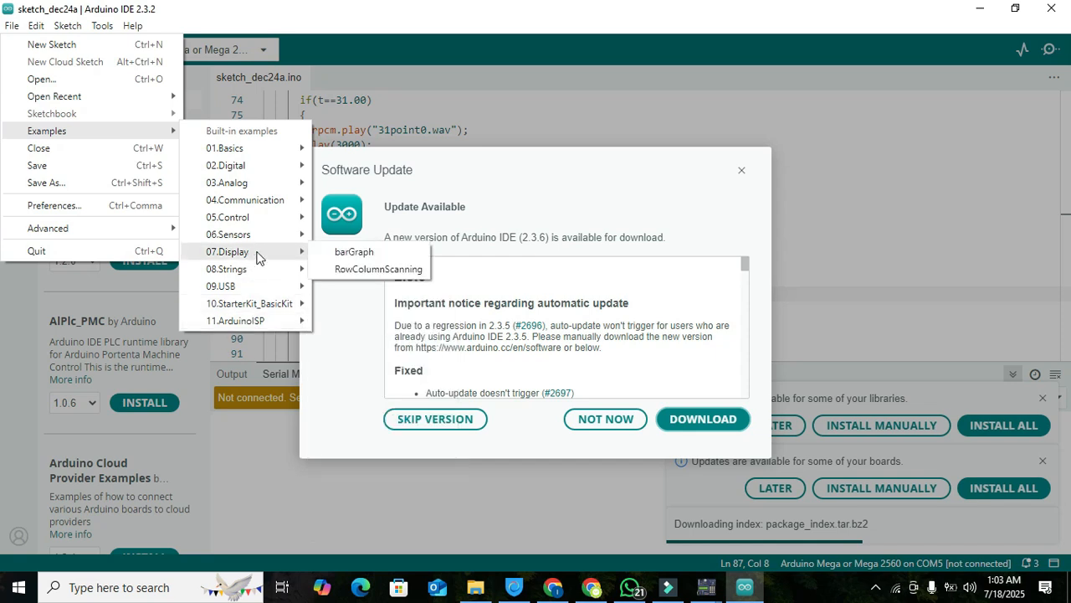
{"action": "mouse_move", "coordinate": [262, 275]}
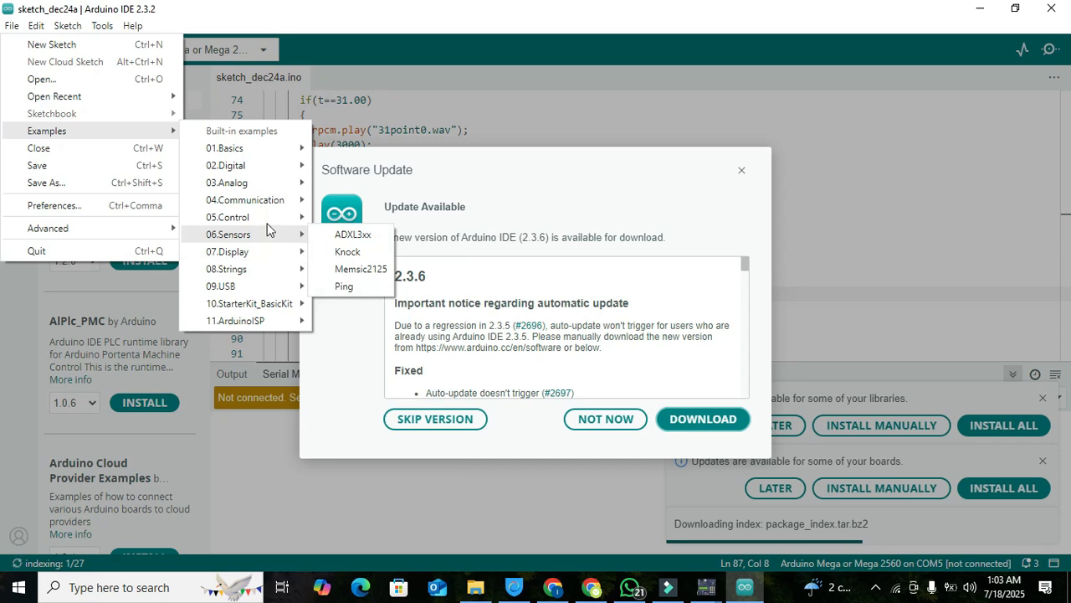
{"action": "mouse_move", "coordinate": [267, 223]}
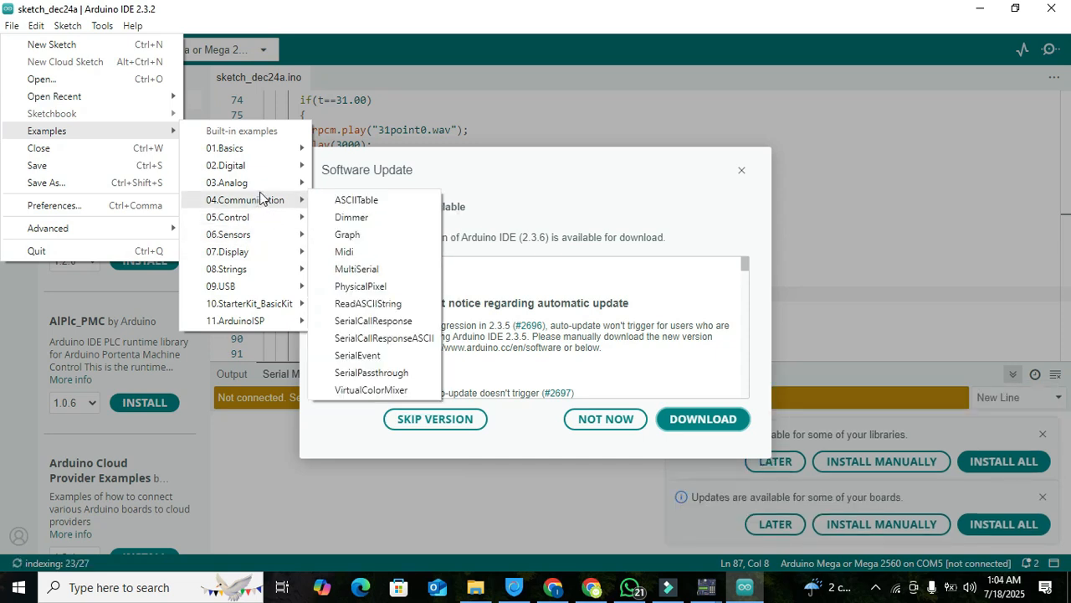
{"action": "left_click", "coordinate": [144, 111]}
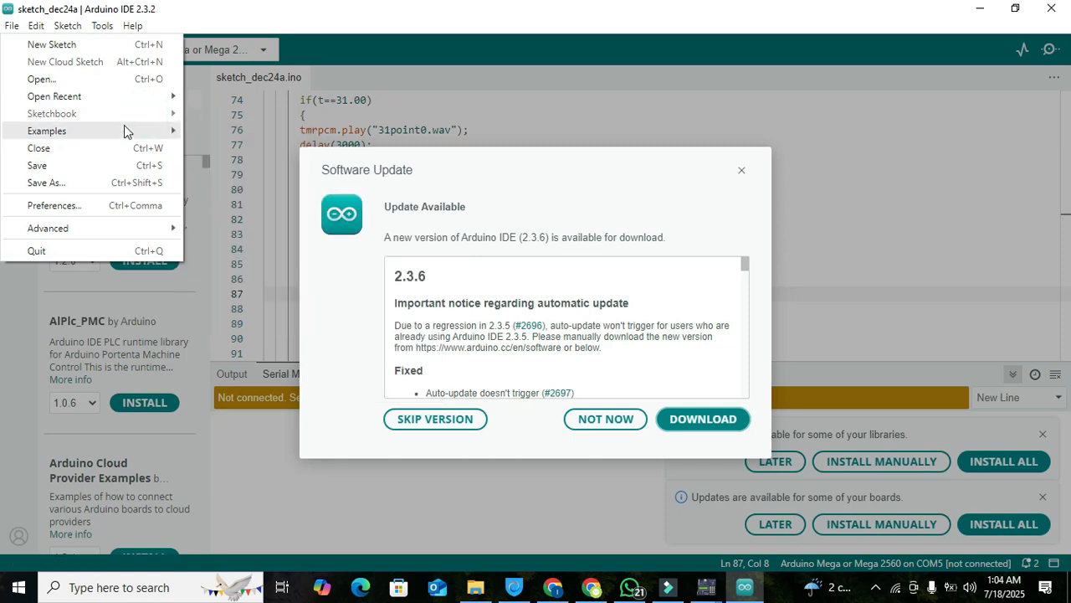
{"action": "left_click", "coordinate": [125, 131]}
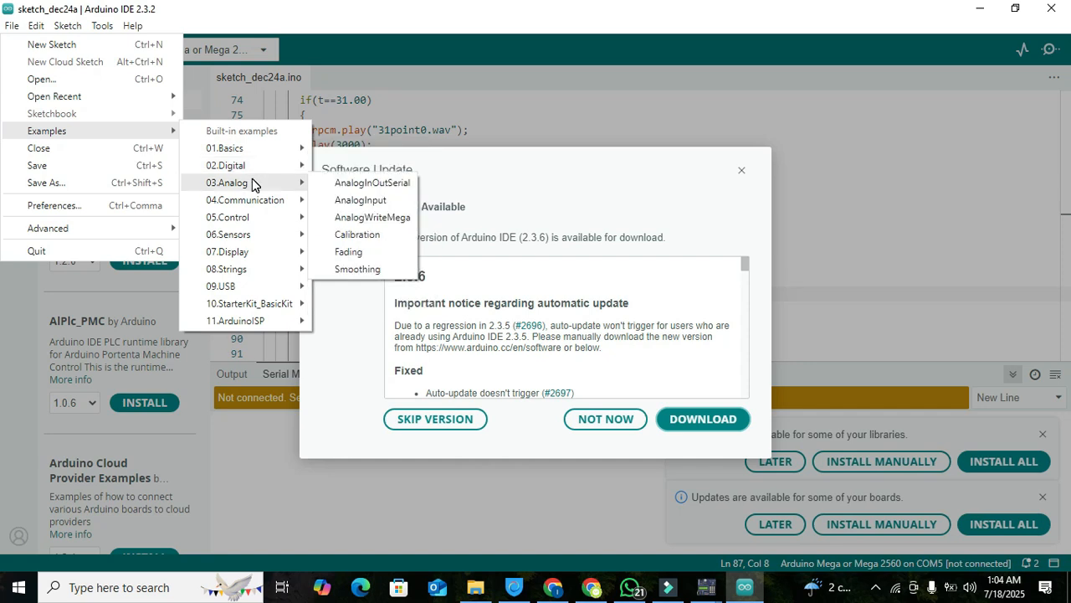
{"action": "mouse_move", "coordinate": [254, 204]}
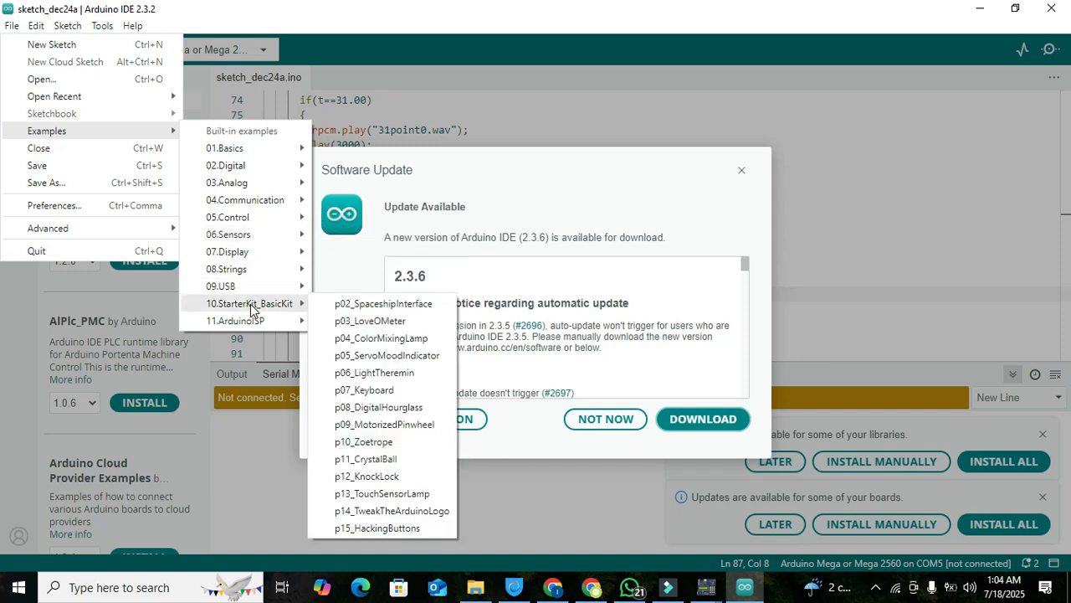
{"action": "left_click", "coordinate": [430, 107]}
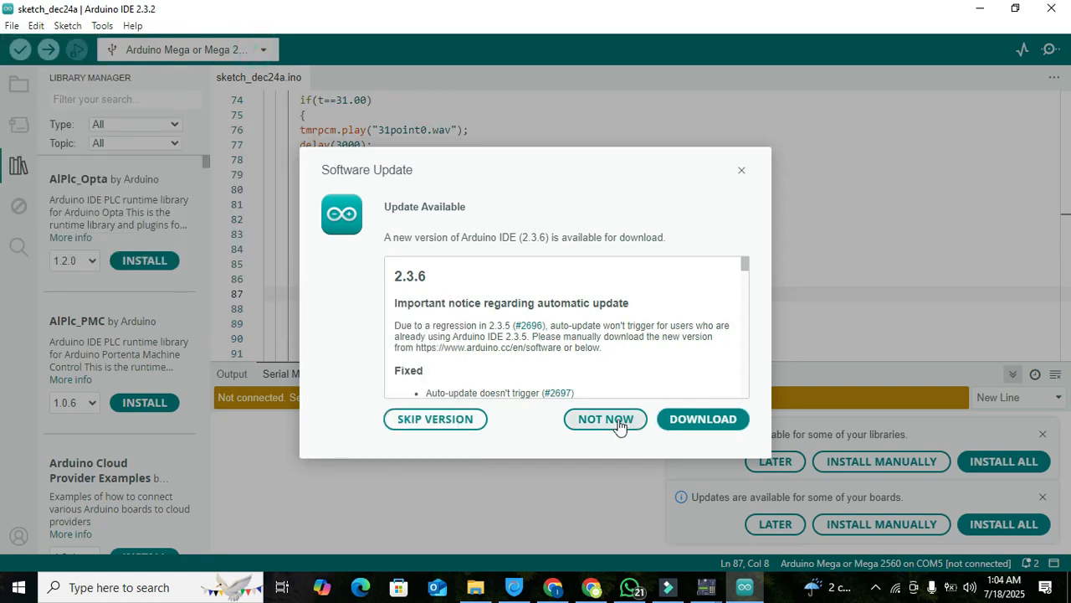
Step: Postpone the Arduino IDE update and set the board to Arduino Uno from the Arduino AVR Boards
{"action": "left_click", "coordinate": [606, 420]}
{"action": "left_click", "coordinate": [265, 52]}
{"action": "left_click", "coordinate": [262, 52]}
{"action": "left_click", "coordinate": [106, 27]}
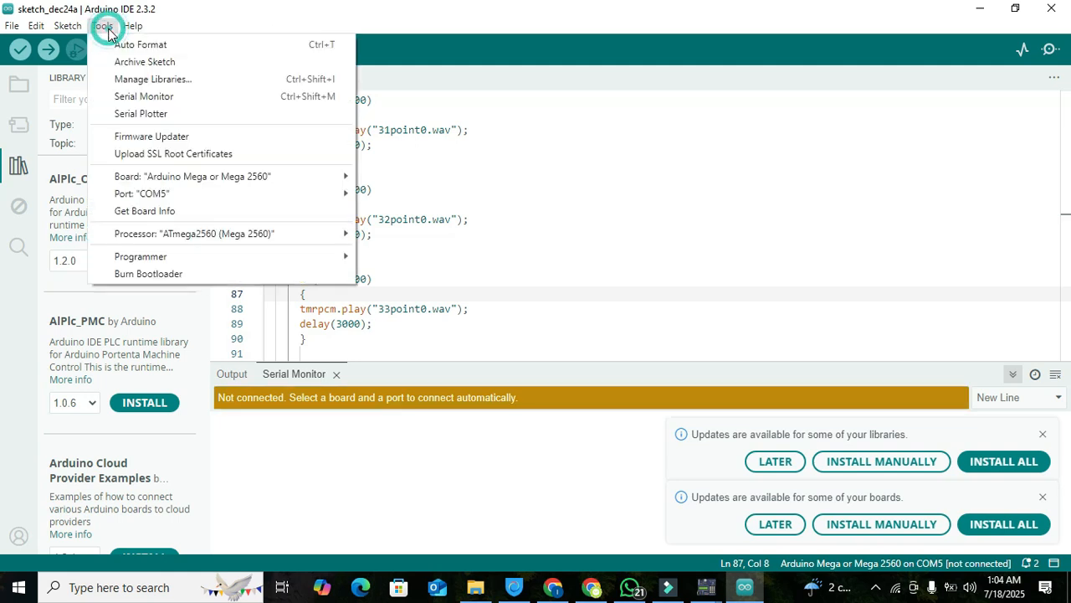
{"action": "left_click", "coordinate": [241, 176]}
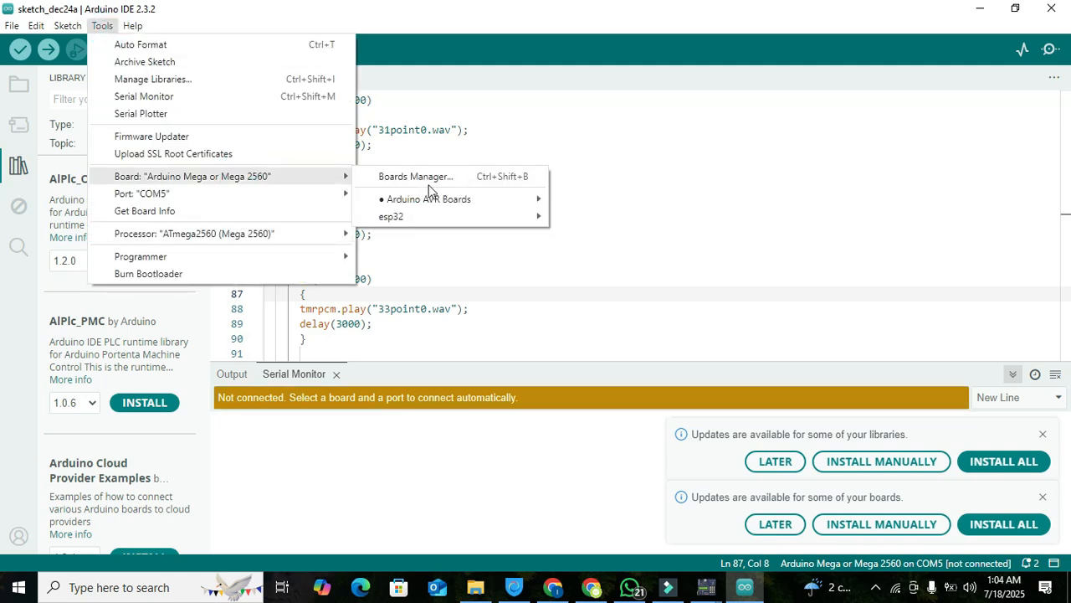
{"action": "left_click", "coordinate": [472, 199]}
{"action": "left_click", "coordinate": [589, 130]}
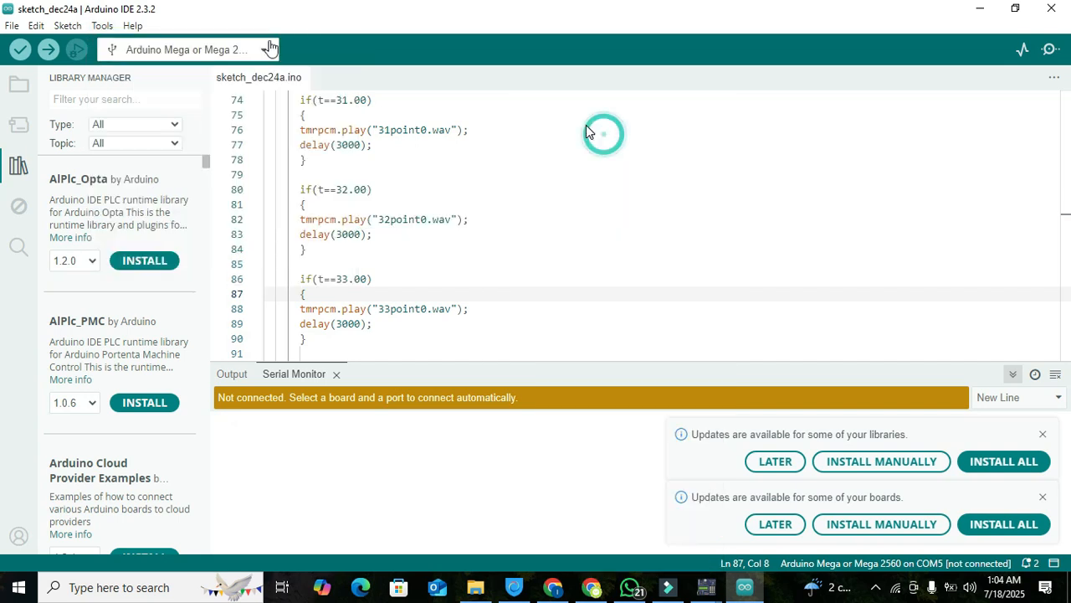
Step: Open the HelloWorld example sketch from the LiquidCrystal library
{"action": "left_click", "coordinate": [13, 26]}
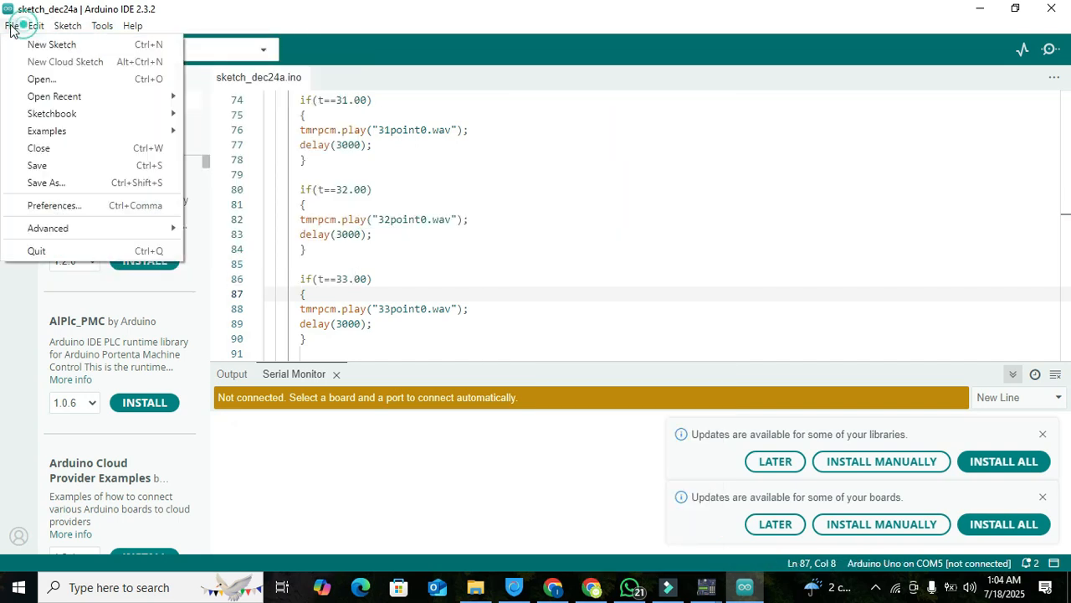
{"action": "left_click", "coordinate": [81, 131]}
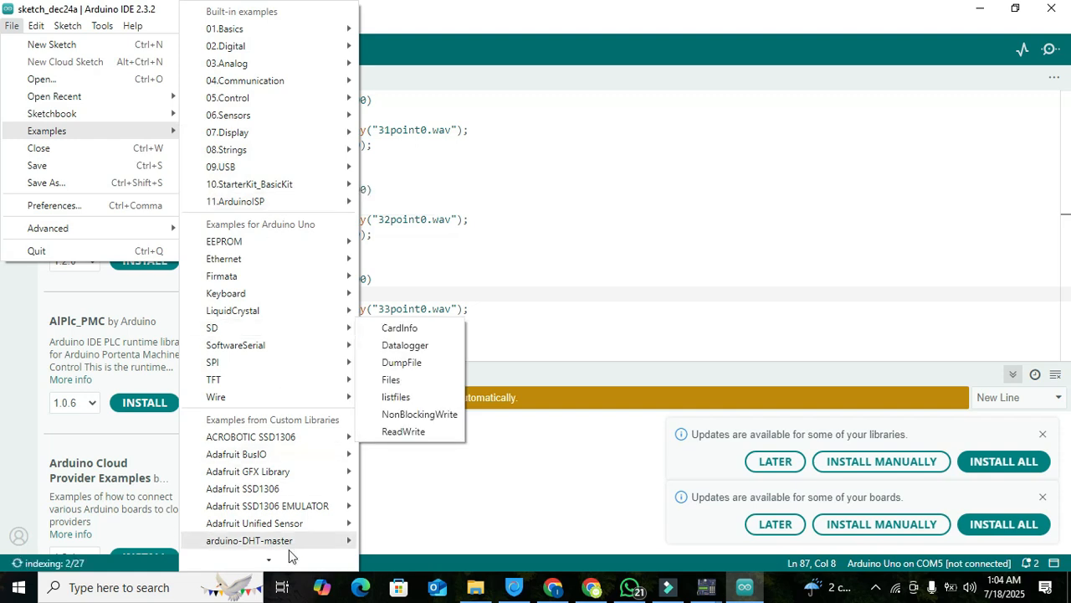
{"action": "mouse_move", "coordinate": [277, 561]}
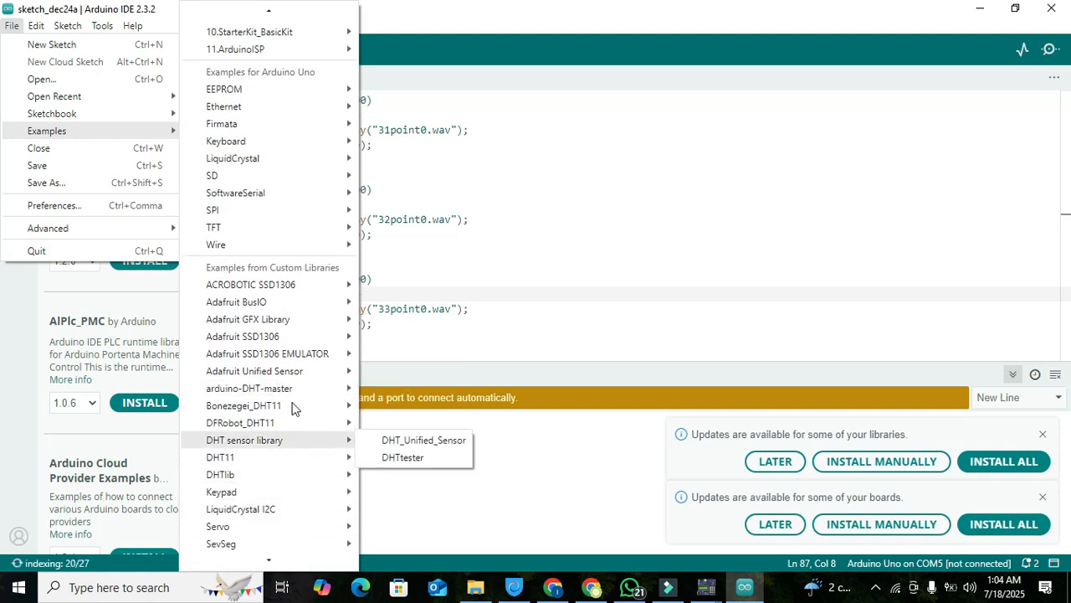
{"action": "left_click", "coordinate": [303, 159]}
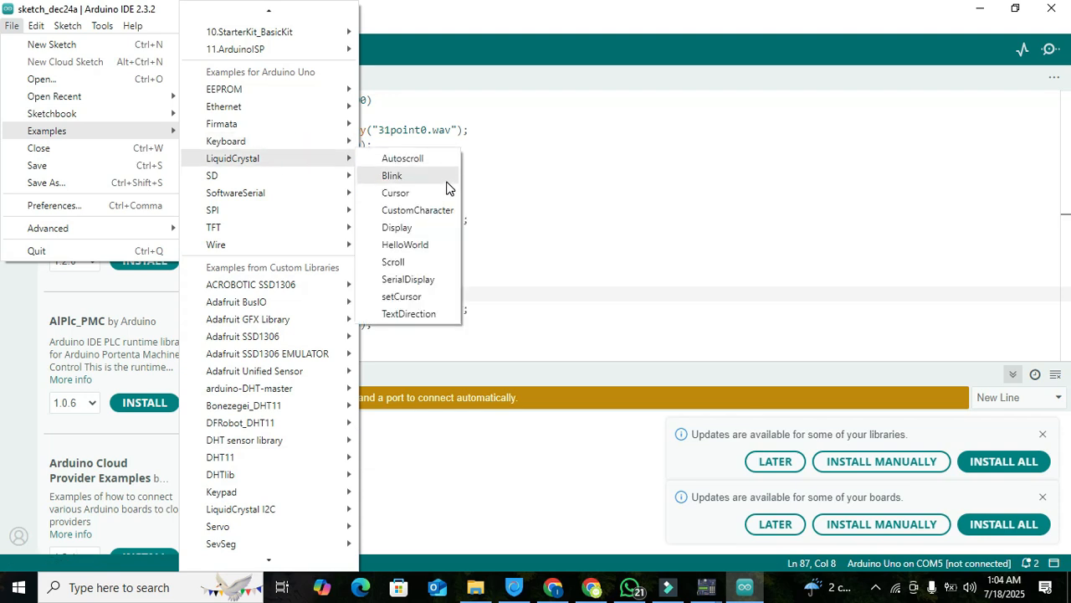
{"action": "left_click", "coordinate": [426, 245]}
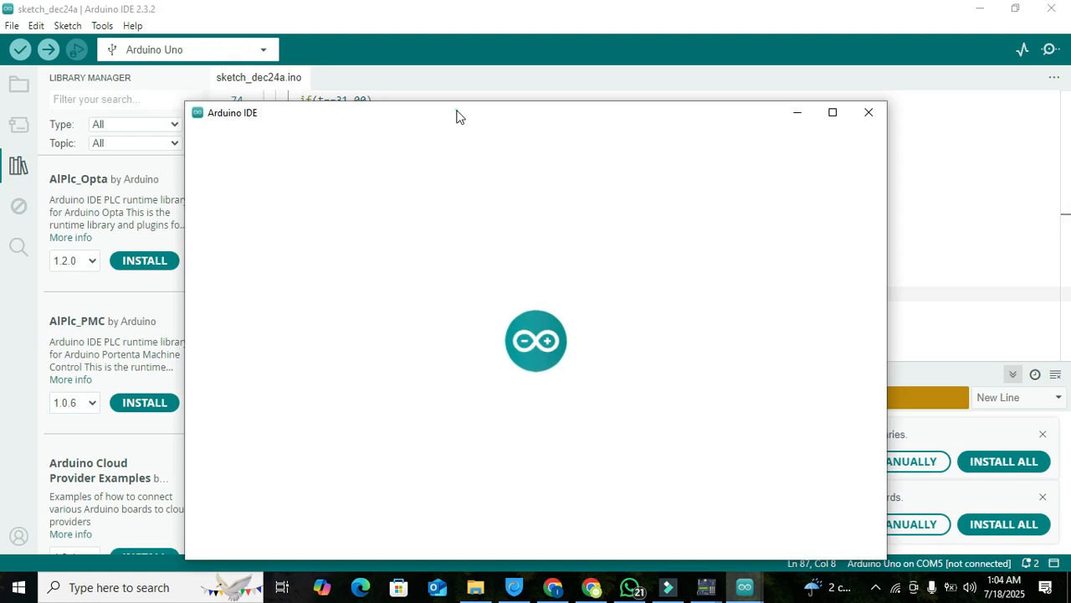
Step: Maximize the HelloWorld sketch window and highlight the code line assigning the LCD's rs, en and d4 to d7 pins
{"action": "double_click", "coordinate": [456, 116]}
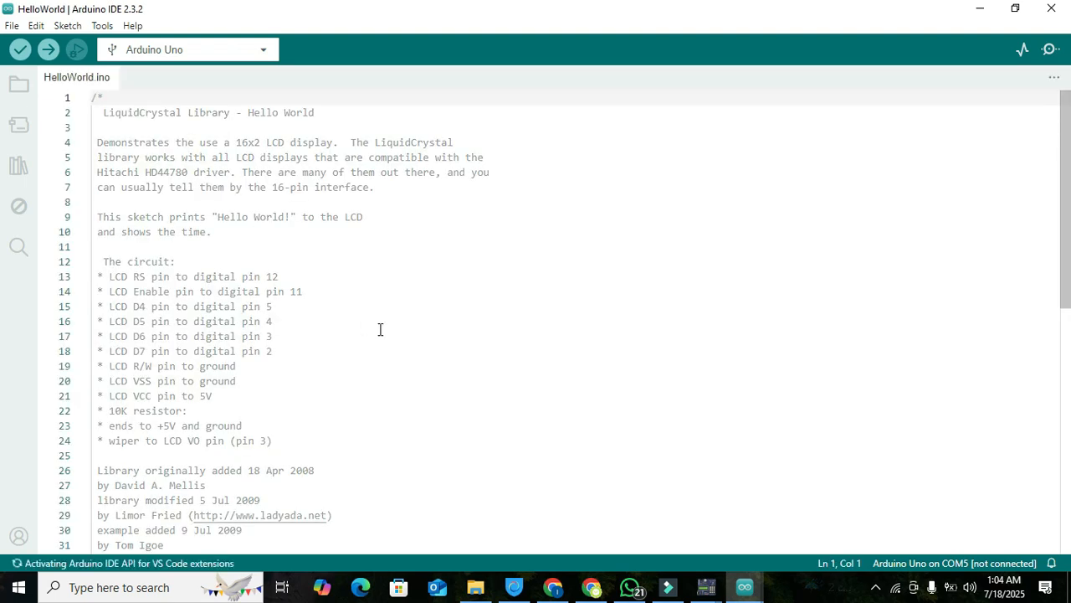
{"action": "left_click_drag", "start_coordinate": [1065, 159], "coordinate": [1068, 402]}
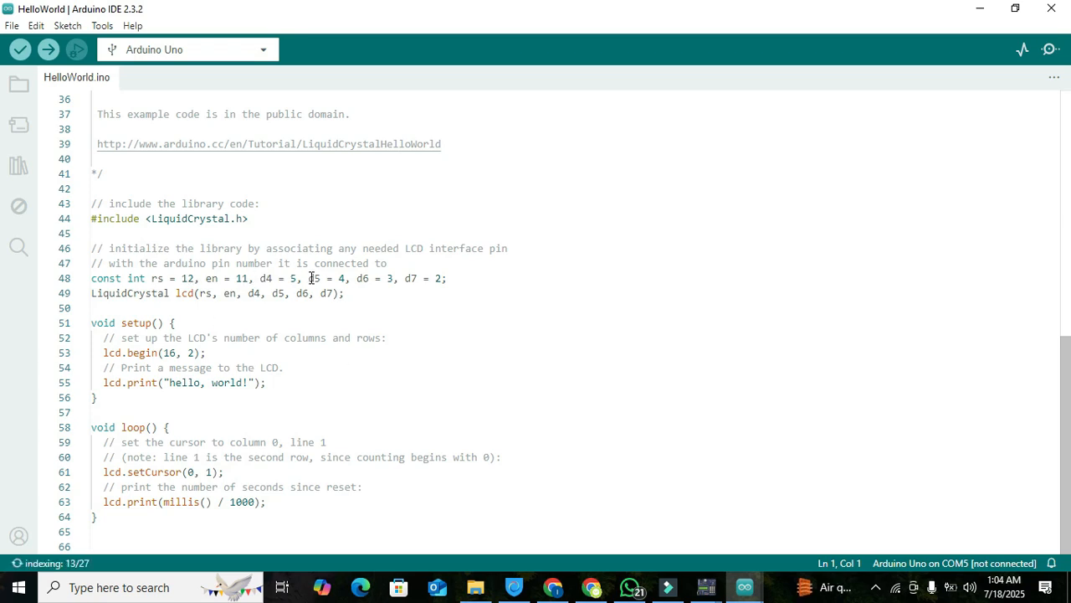
{"action": "left_click_drag", "start_coordinate": [474, 282], "coordinate": [68, 277]}
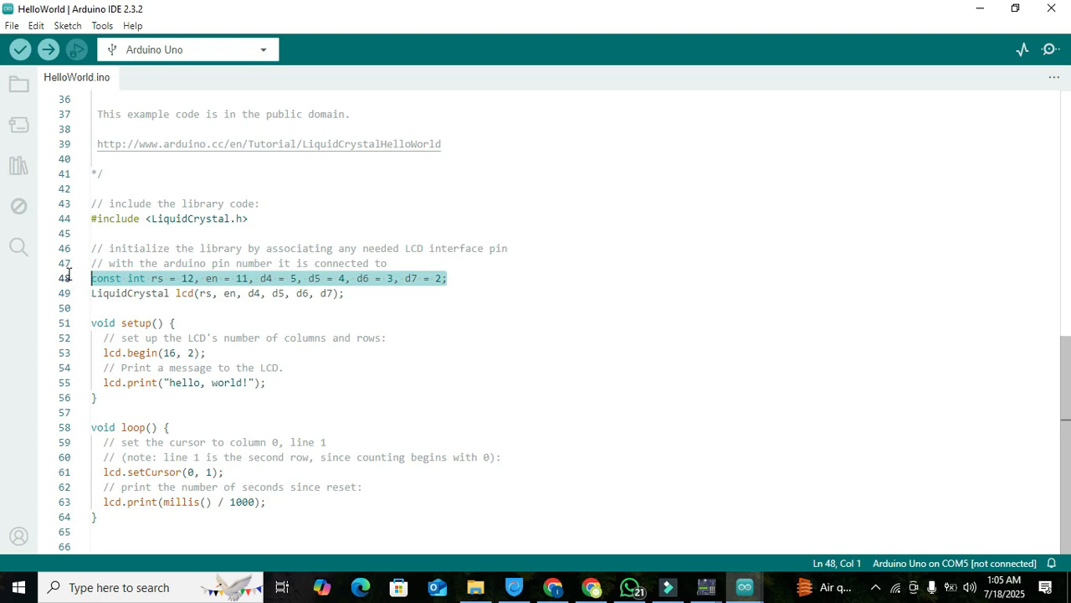
Step: Verify the HelloWorld sketch, enlarge the compiler output and select the build folder name in the HelloWorld.ino.hex path
{"action": "left_click", "coordinate": [21, 53]}
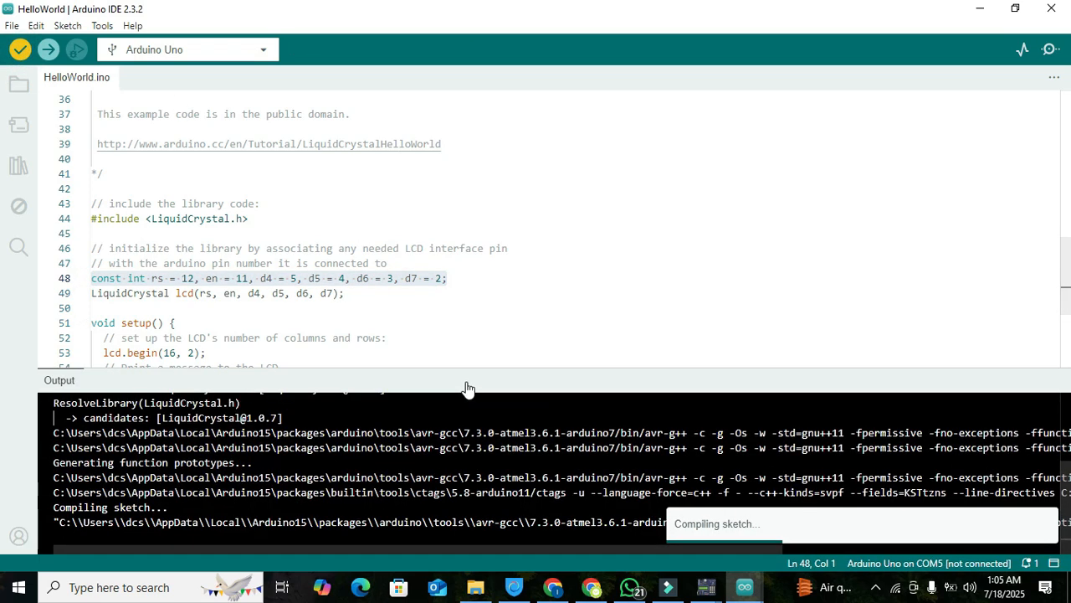
{"action": "left_click_drag", "start_coordinate": [462, 369], "coordinate": [454, 311]}
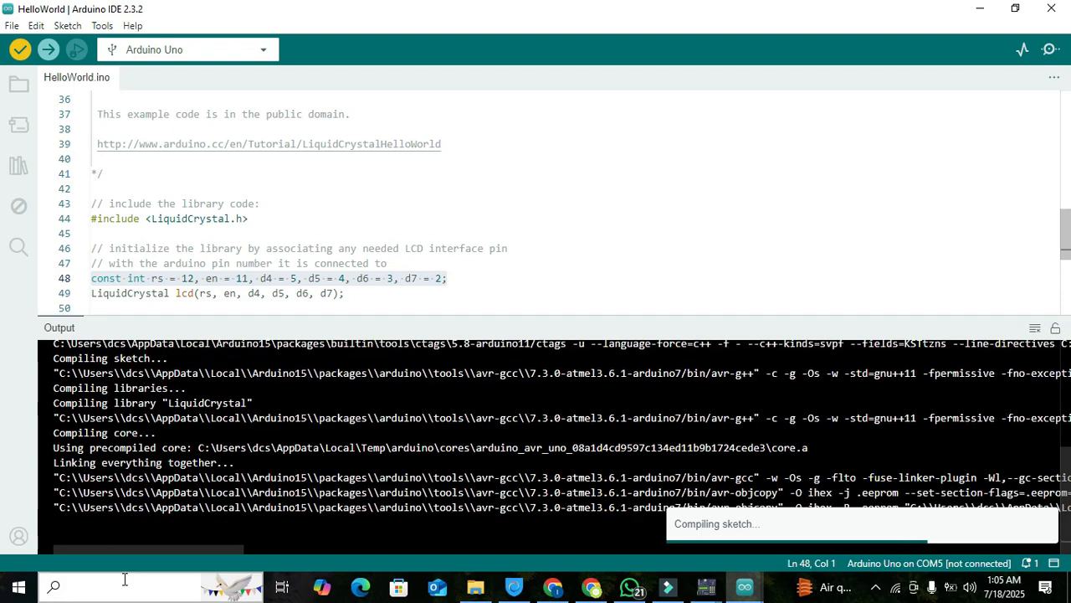
{"action": "left_click_drag", "start_coordinate": [129, 552], "coordinate": [377, 541]}
{"action": "left_click_drag", "start_coordinate": [793, 448], "coordinate": [599, 448]}
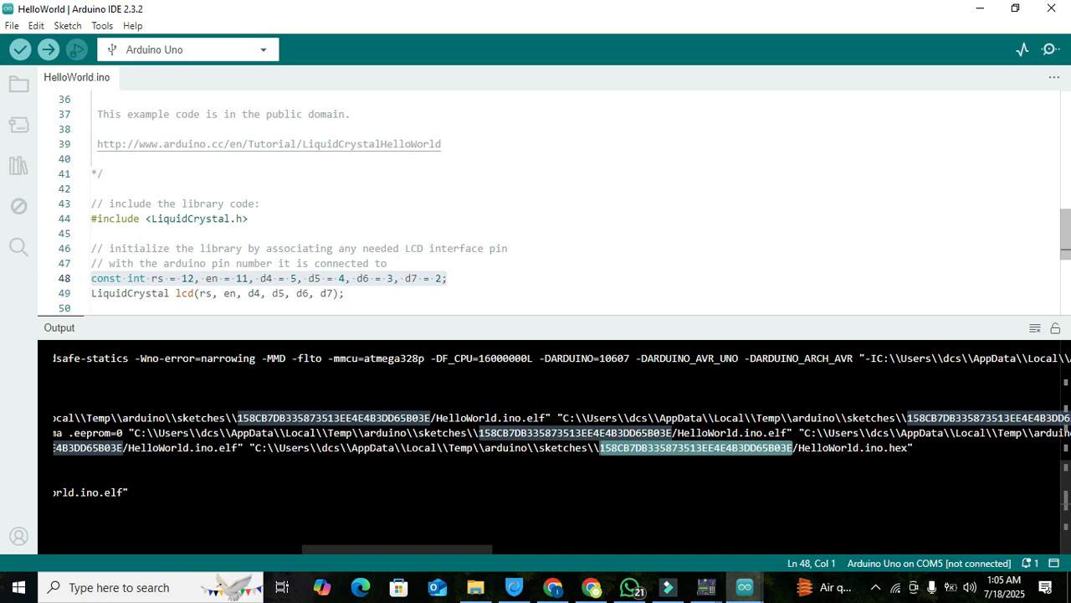
Step: Trace the HelloWorld.ino.hex path in the compiler output, folder by folder, to see where the file is stored
{"action": "left_click_drag", "start_coordinate": [253, 448], "coordinate": [913, 448]}
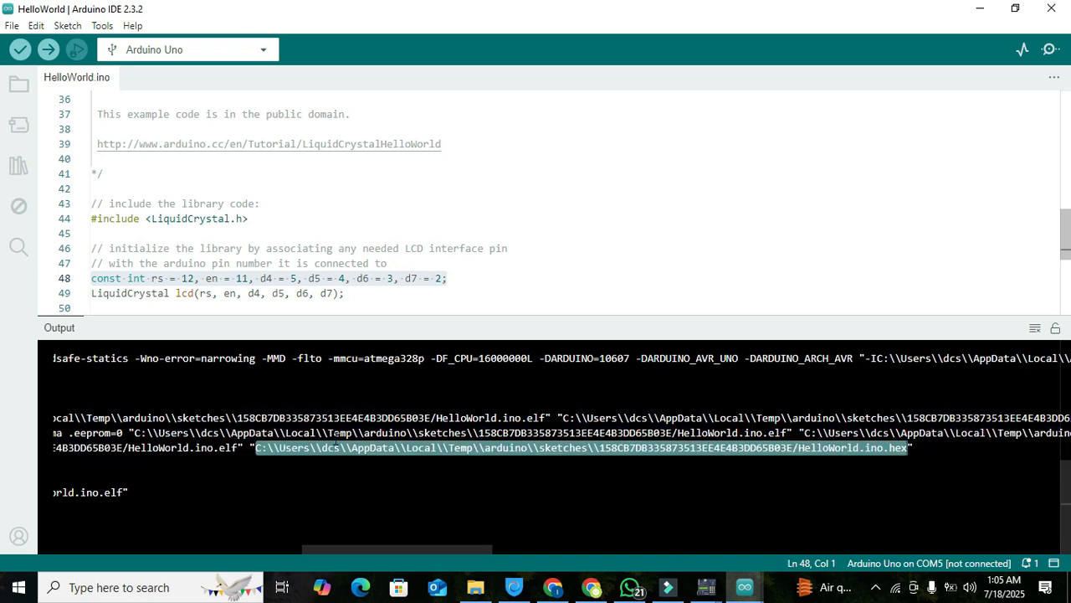
{"action": "left_click", "coordinate": [330, 450]}
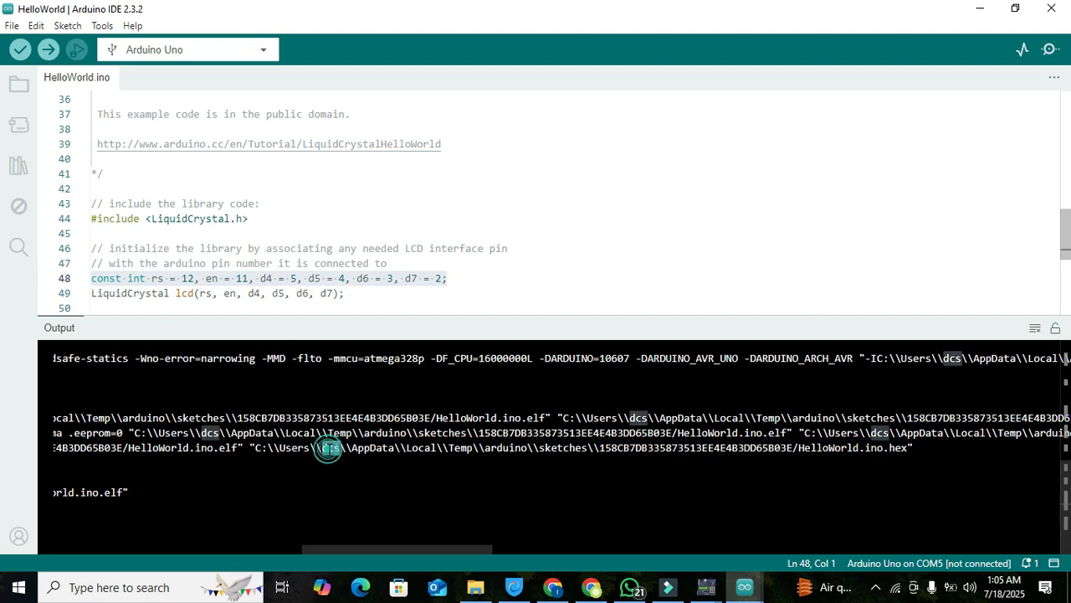
{"action": "left_click", "coordinate": [289, 450]}
{"action": "left_click", "coordinate": [316, 449]}
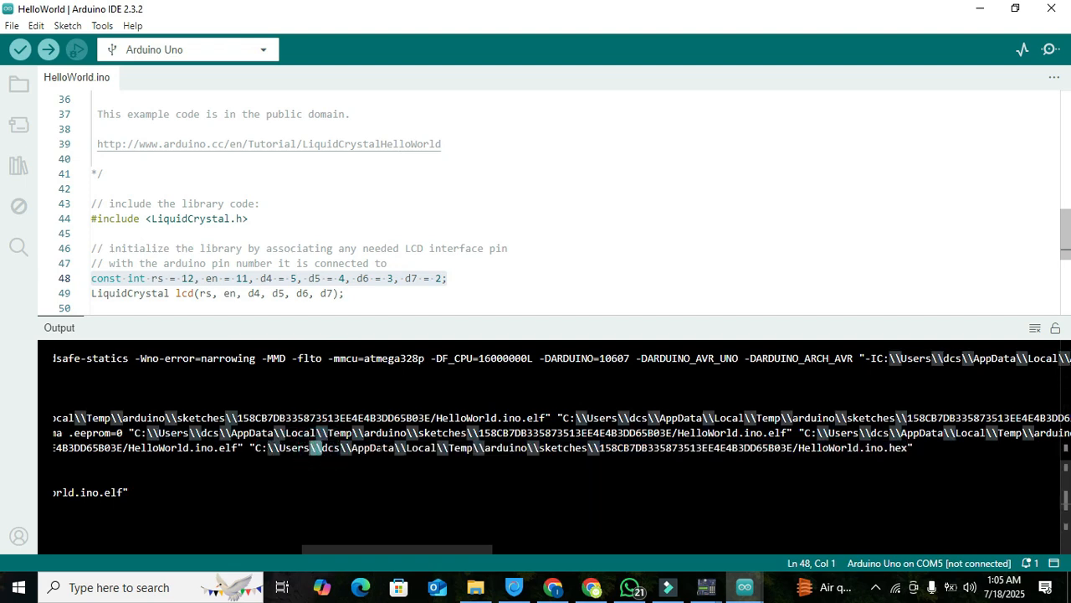
{"action": "left_click", "coordinate": [380, 450]}
{"action": "left_click", "coordinate": [527, 449]}
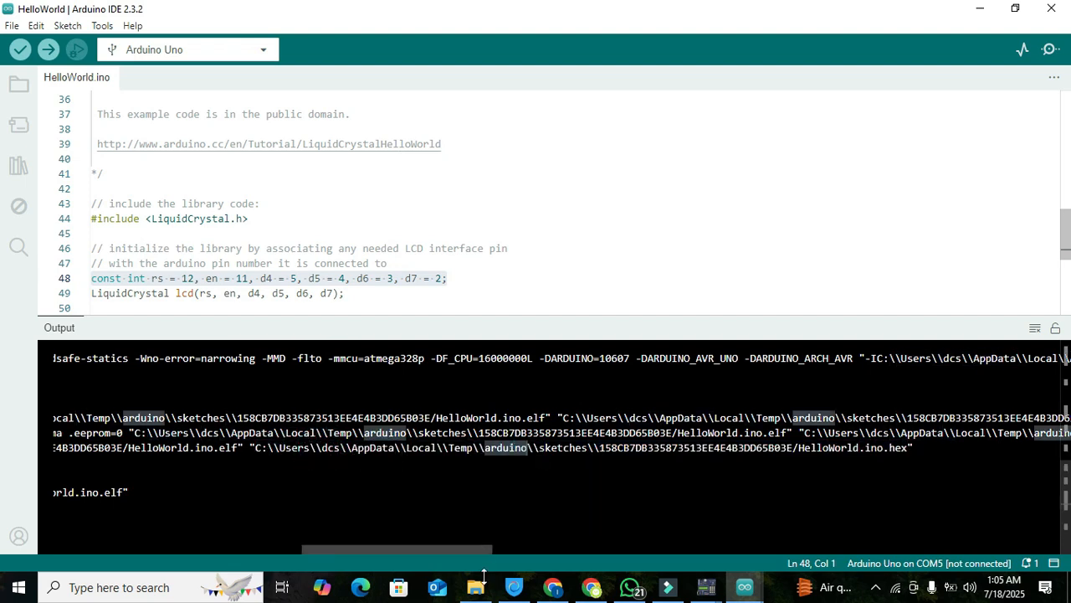
Step: Minimize the HelloWorld sketch and bring the PICSimLab board window forward, moving it higher on the screen
{"action": "mouse_move", "coordinate": [476, 587]}
{"action": "left_click", "coordinate": [516, 510]}
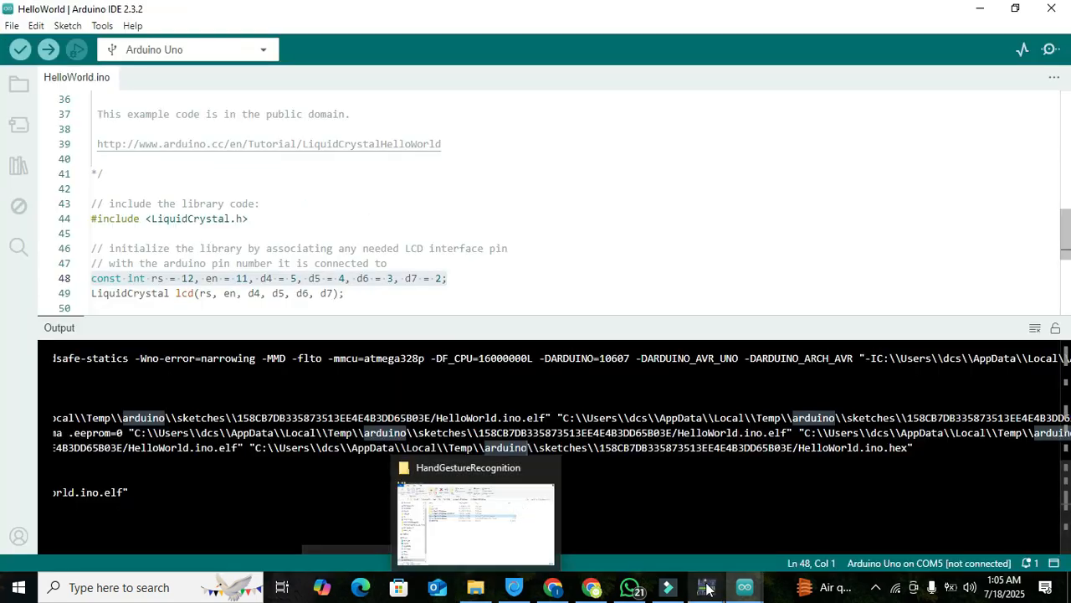
{"action": "mouse_move", "coordinate": [706, 587]}
{"action": "left_click", "coordinate": [659, 519]}
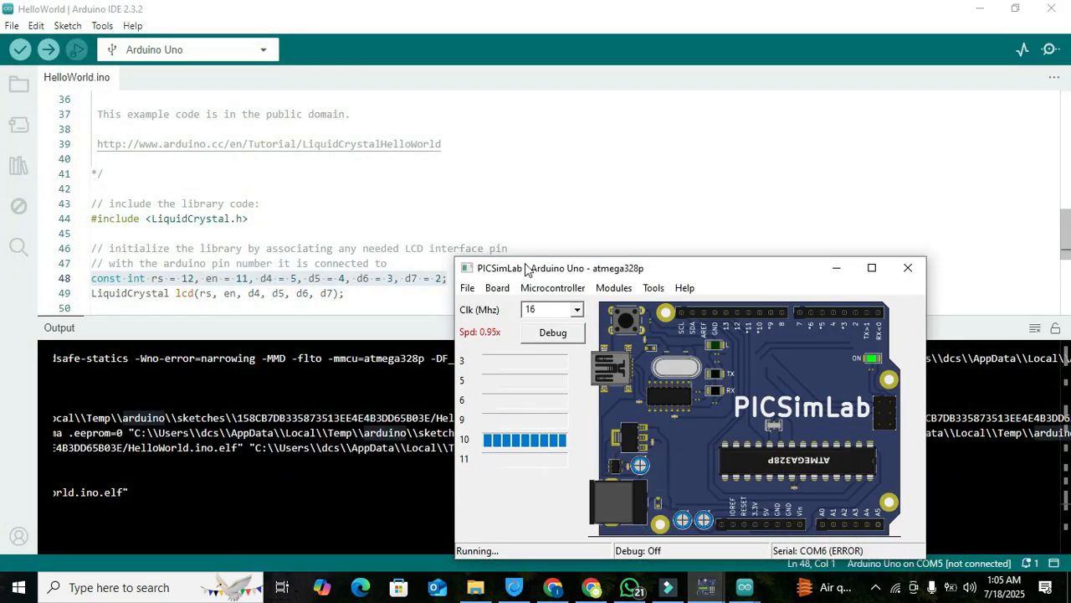
{"action": "left_click", "coordinate": [982, 8]}
{"action": "left_click_drag", "start_coordinate": [669, 269], "coordinate": [623, 157]}
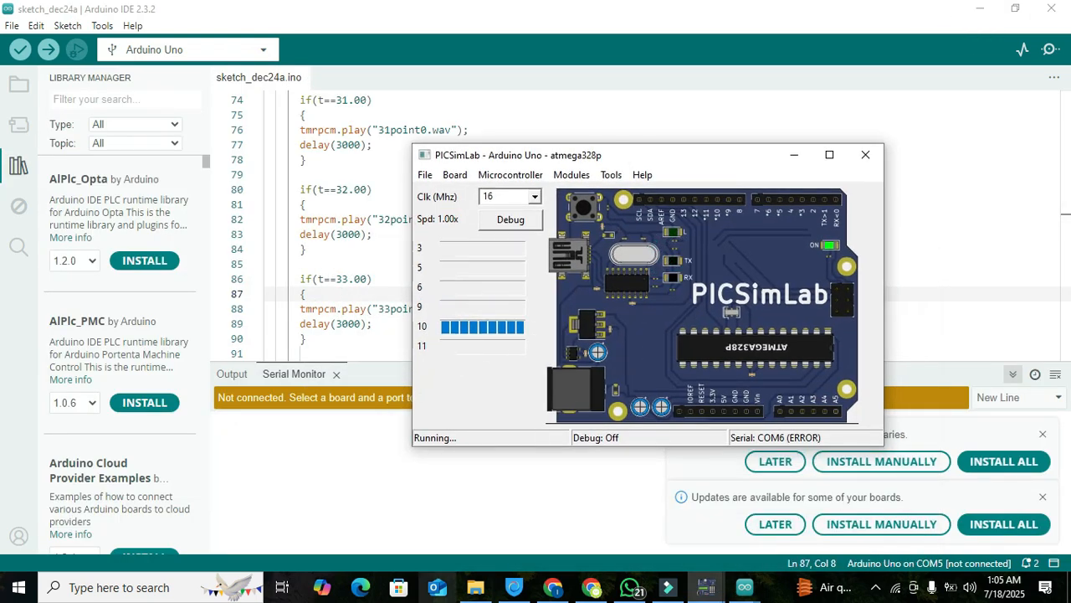
Step: Switch to File Explorer and open the AppData\Local\Temp folder of the user profile on Local Disk (C:)
{"action": "left_click", "coordinate": [478, 590]}
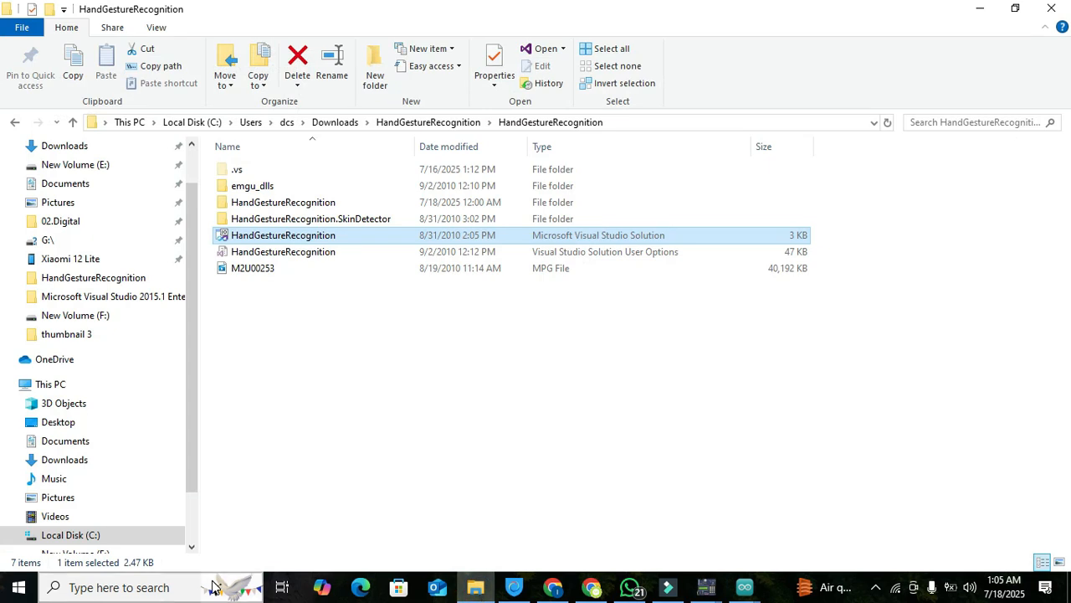
{"action": "left_click", "coordinate": [77, 534]}
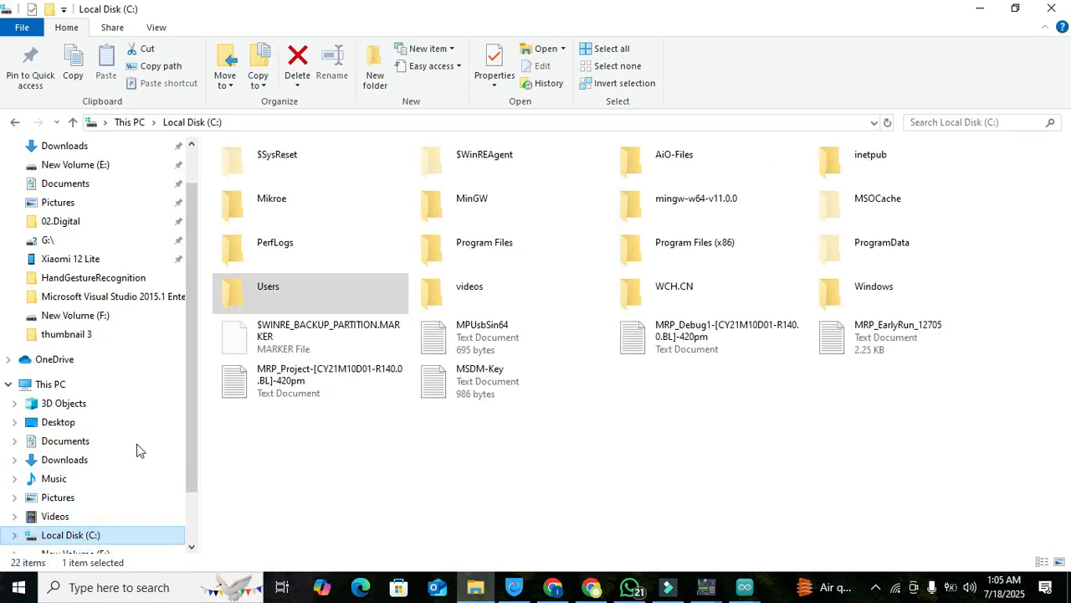
{"action": "double_click", "coordinate": [276, 289]}
{"action": "left_click", "coordinate": [239, 171]}
{"action": "double_click", "coordinate": [239, 171]}
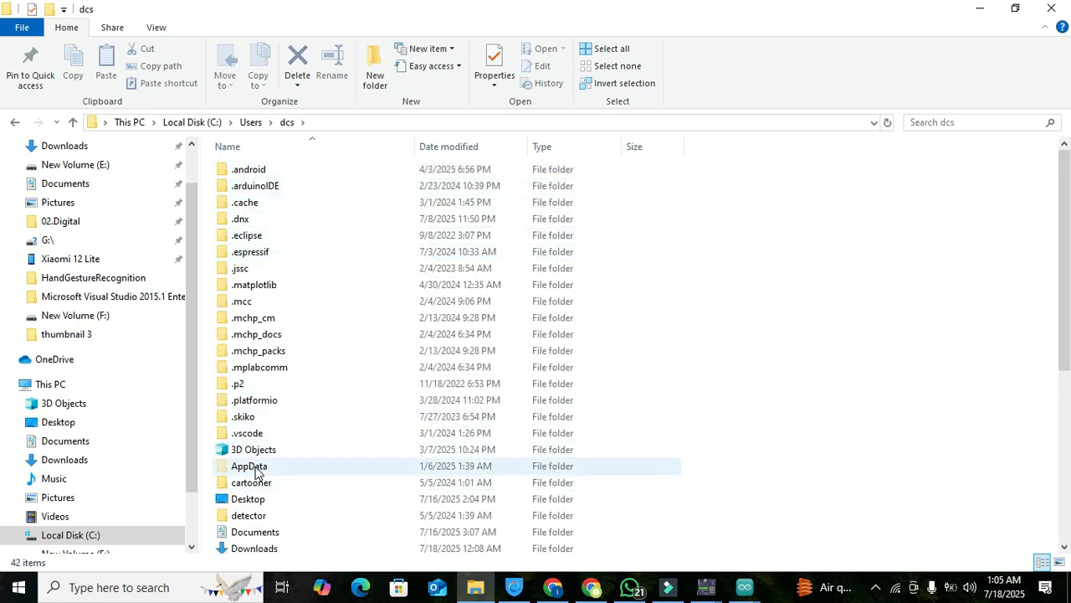
{"action": "double_click", "coordinate": [252, 466]}
{"action": "double_click", "coordinate": [242, 170]}
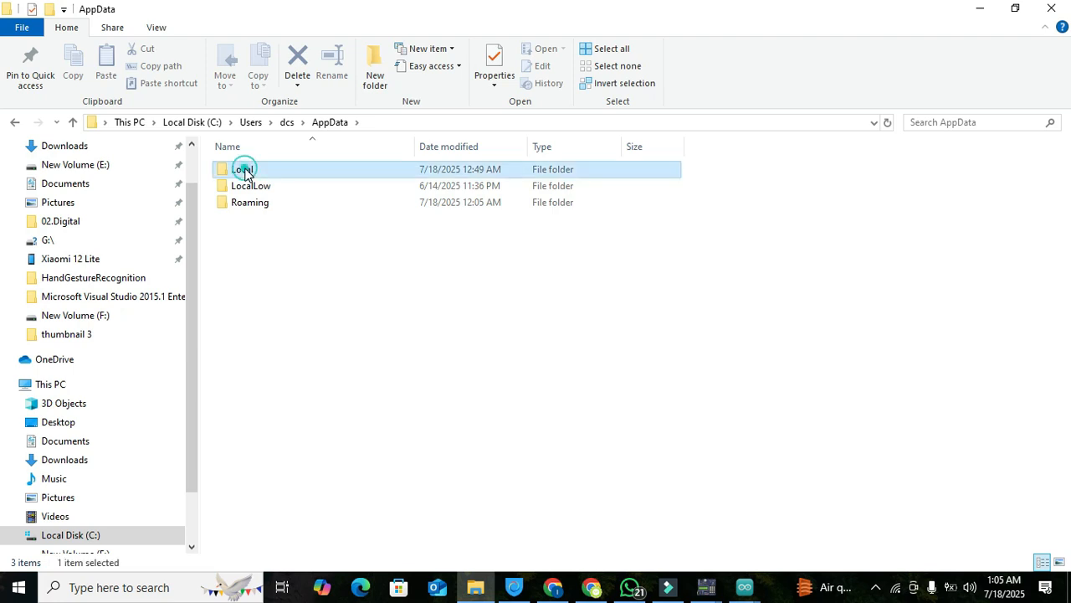
{"action": "left_click", "coordinate": [272, 202]}
{"action": "key", "text": "t"}
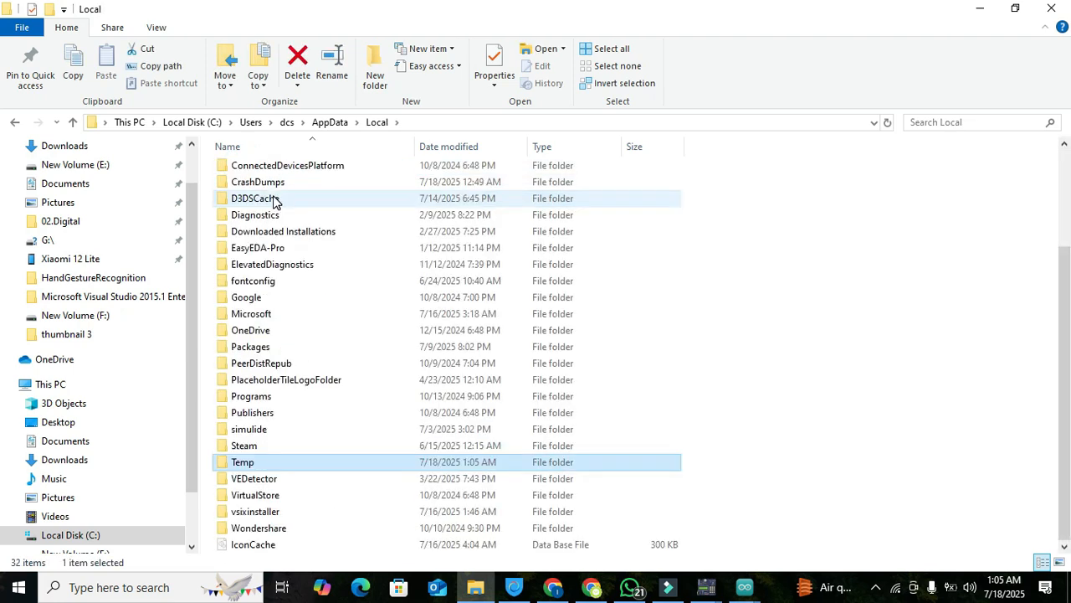
{"action": "key", "text": "Return"}
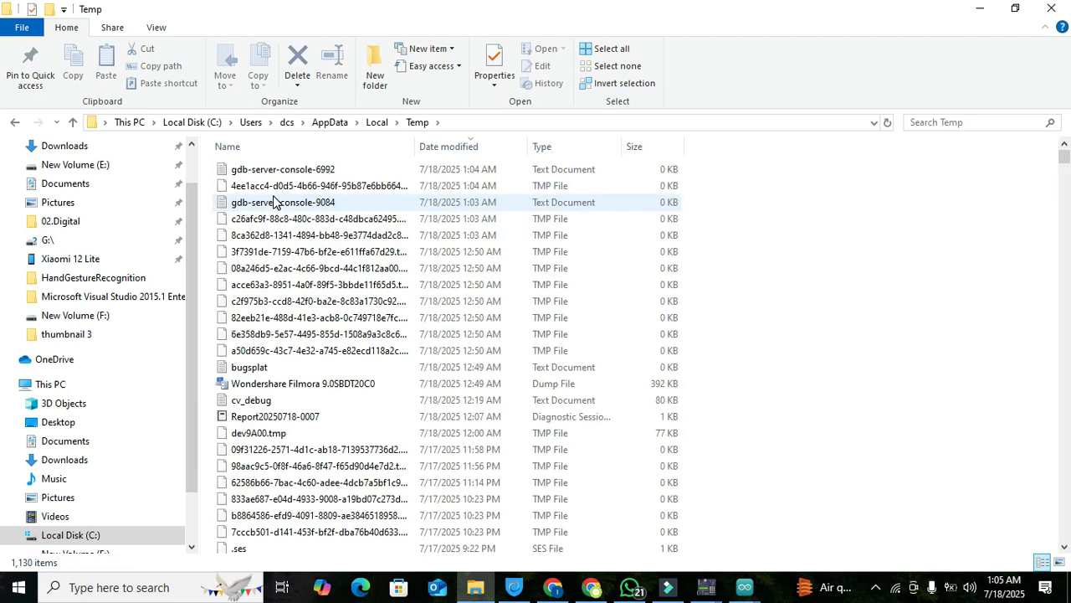
Step: Browse into Temp's arduino\sketches folder to look at the build folders, and return to Temp
{"action": "key", "text": "4"}
{"action": "key", "text": "7"}
{"action": "key", "text": "a"}
{"action": "key", "text": "r"}
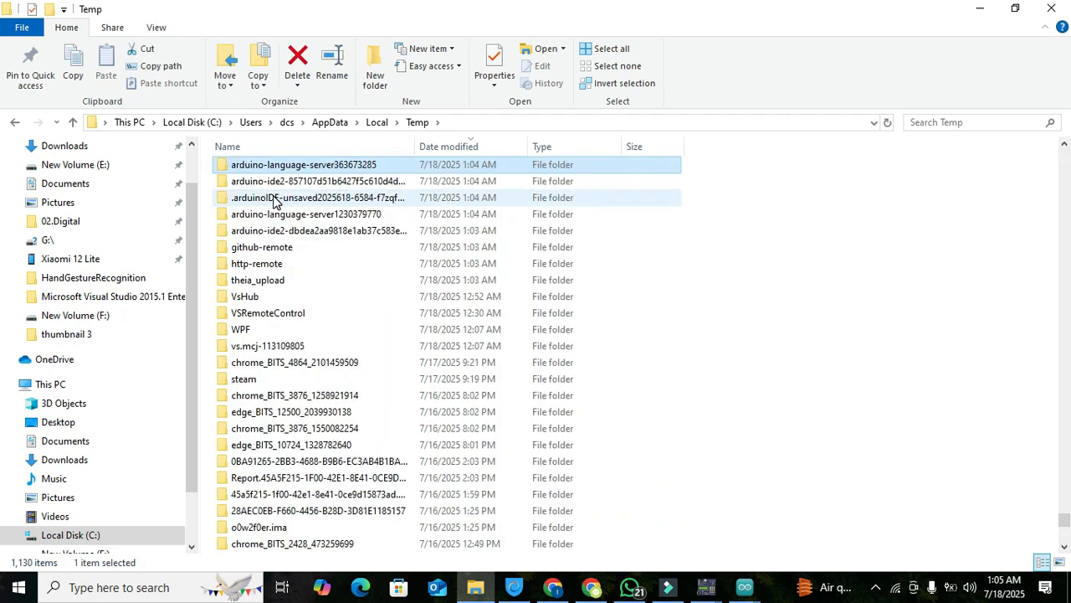
{"action": "key", "text": "Page_Down"}
{"action": "key", "text": "Page_Down"}
{"action": "key", "text": "Page_Down"}
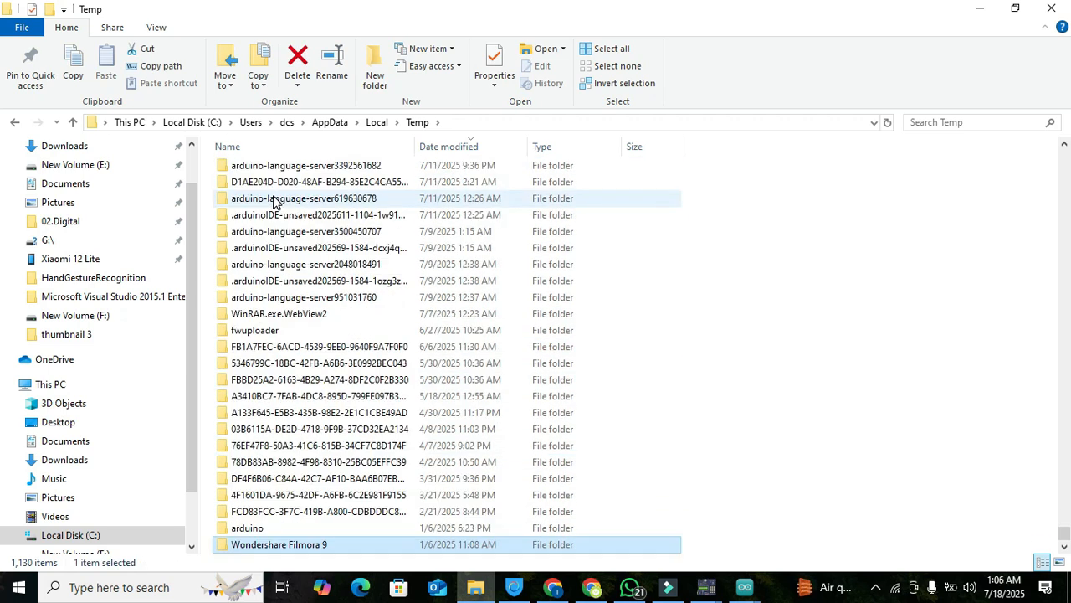
{"action": "key", "text": "Up"}
{"action": "key", "text": "Return"}
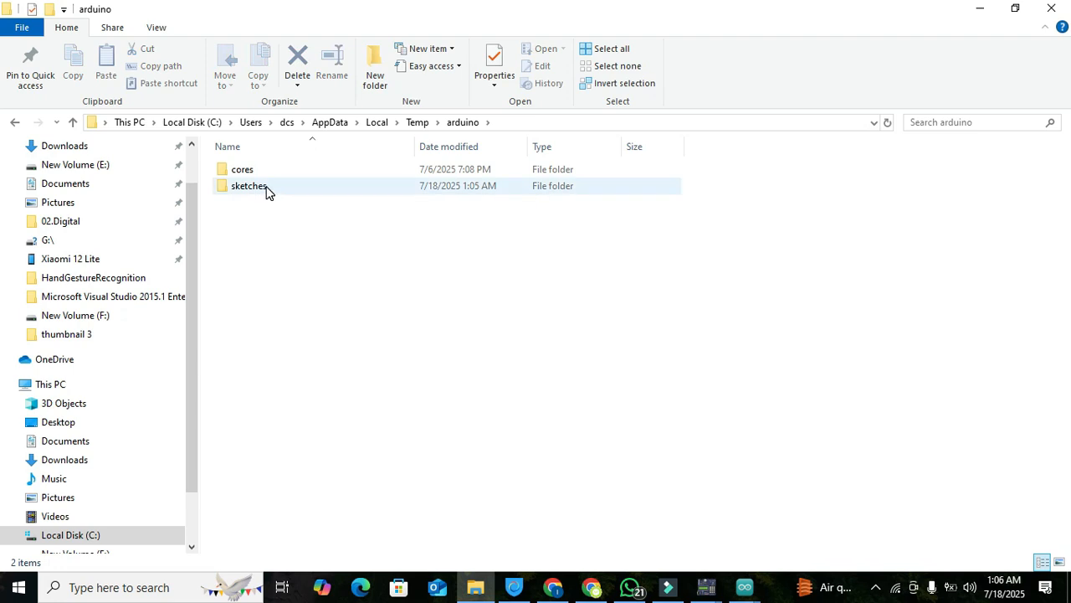
{"action": "double_click", "coordinate": [248, 186]}
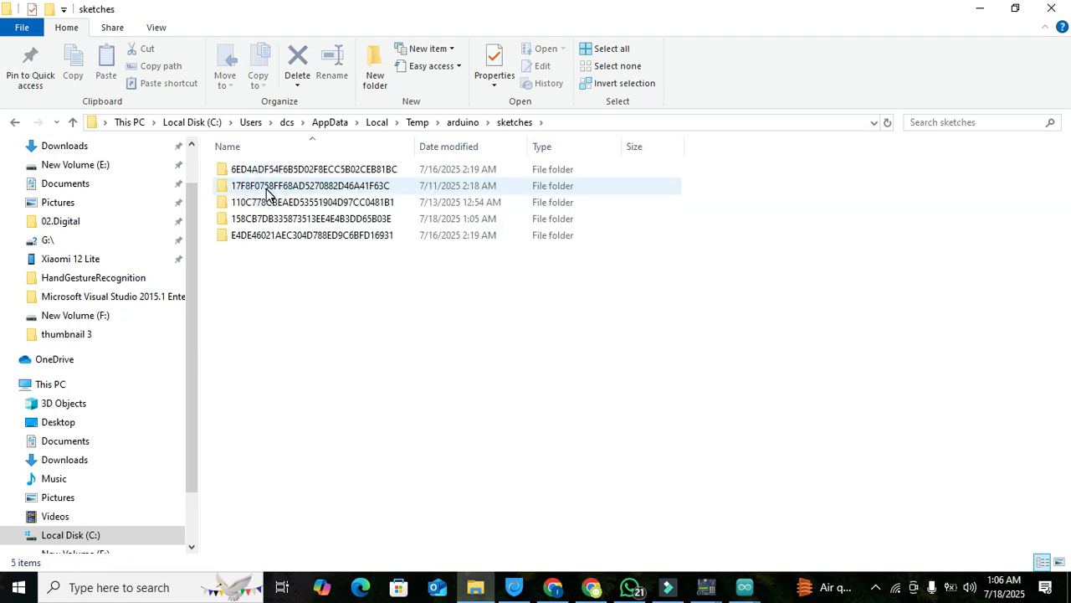
{"action": "left_click", "coordinate": [72, 123]}
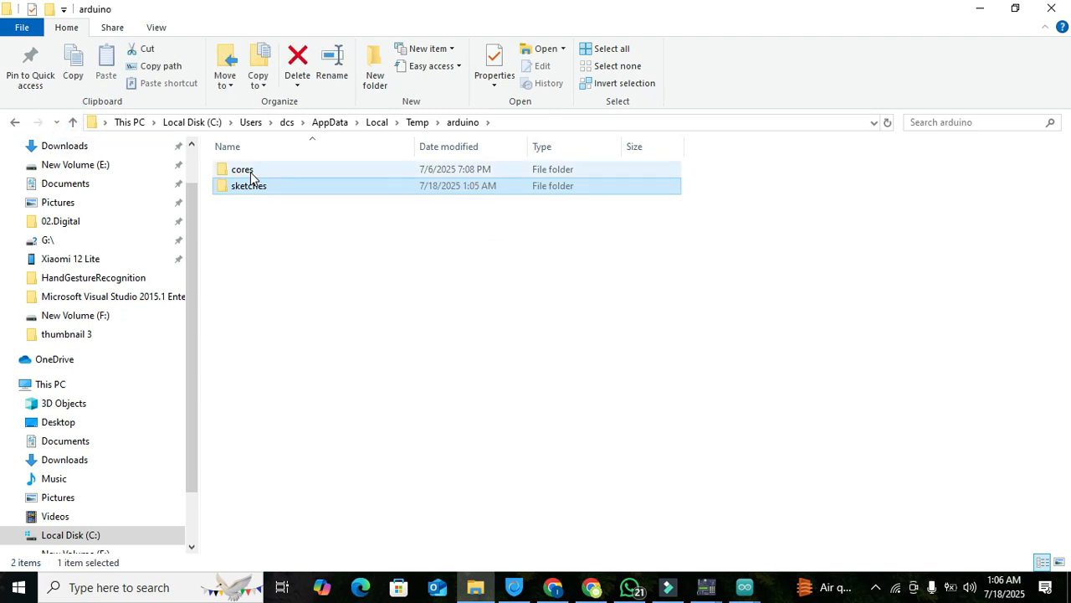
{"action": "left_click", "coordinate": [73, 123]}
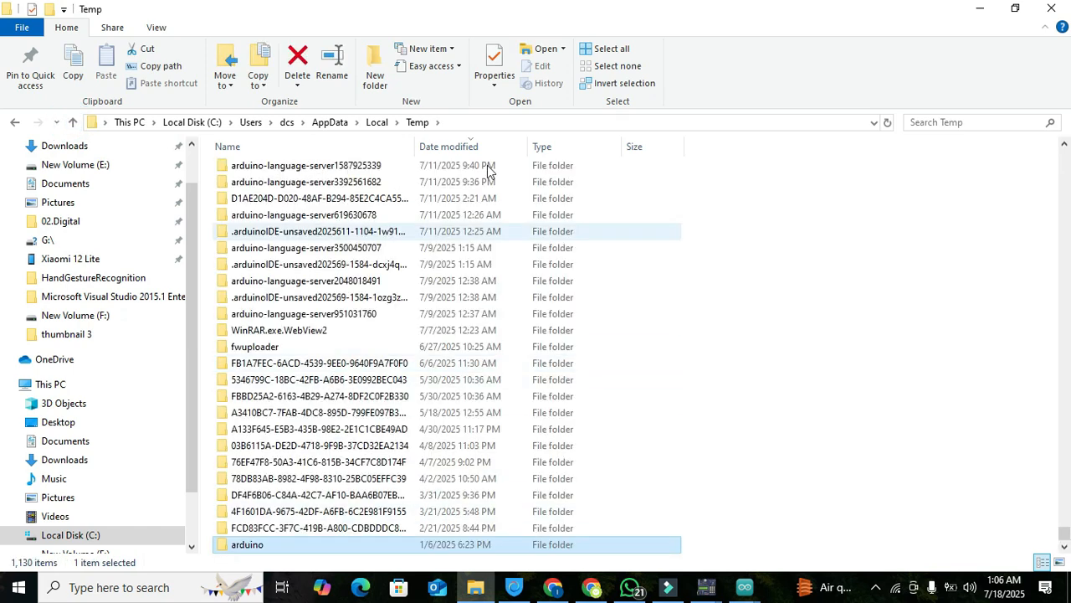
Step: Search Temp for the build folder 158CB7DB335873513EE4E4B3DD65B03E and open it
{"action": "left_click", "coordinate": [933, 124]}
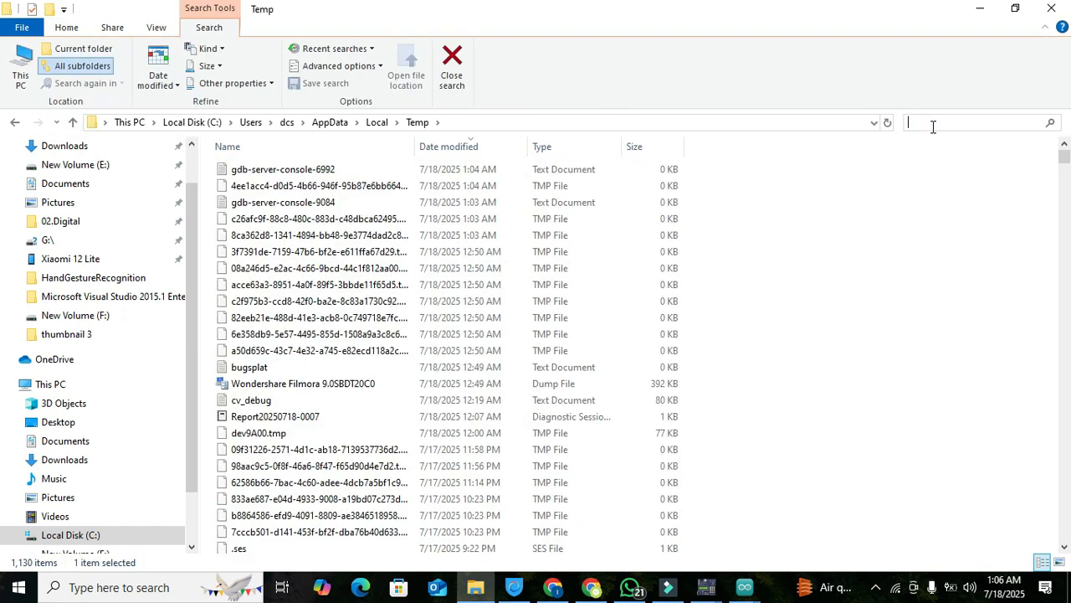
{"action": "type", "text": "158CB7DB335873513EE4E4B3DD65B03E"}
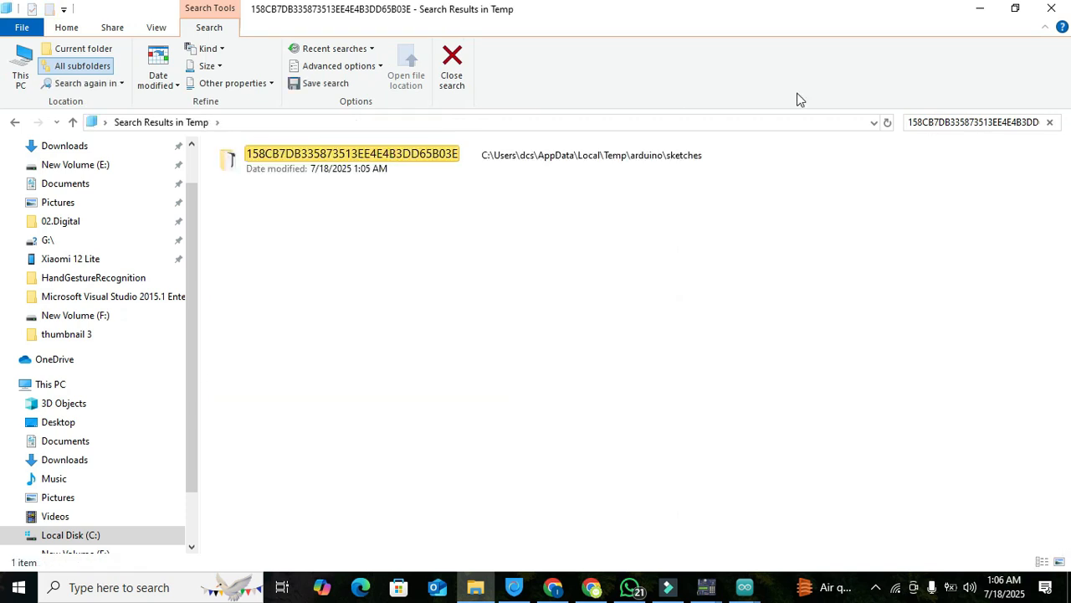
{"action": "right_click", "coordinate": [282, 157]}
{"action": "left_click", "coordinate": [310, 162]}
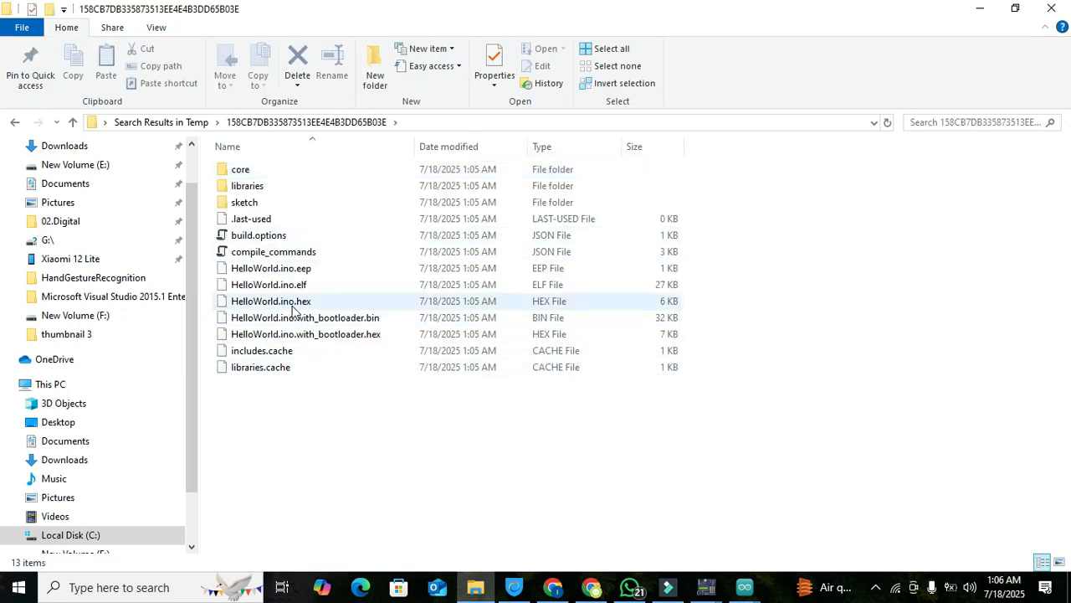
Step: Copy HelloWorld.ino.hex from the build folder to the desktop, replacing the existing file of that name
{"action": "right_click", "coordinate": [272, 308]}
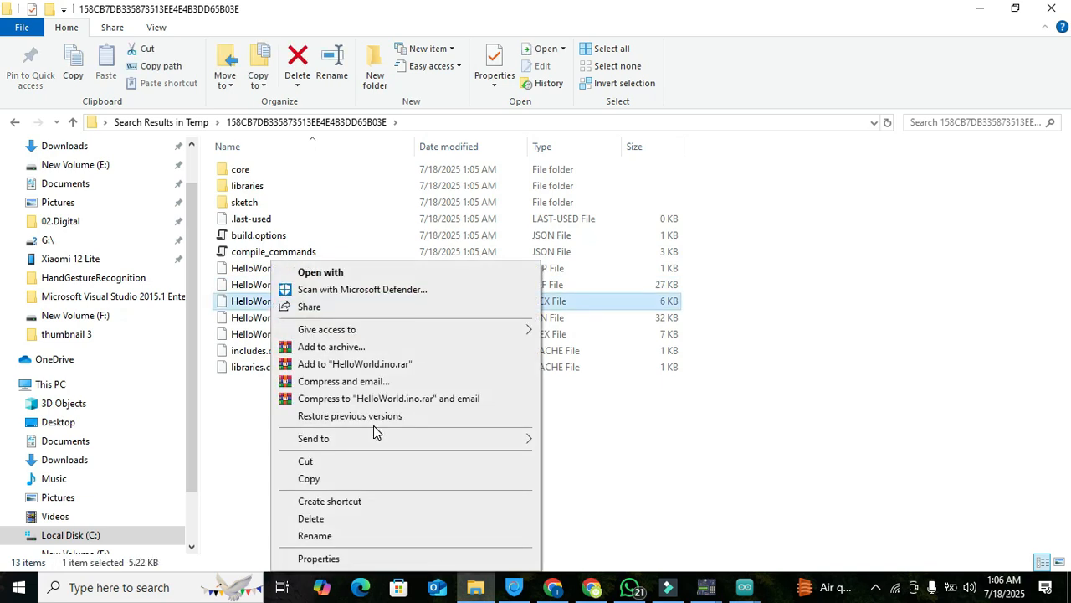
{"action": "left_click", "coordinate": [373, 483]}
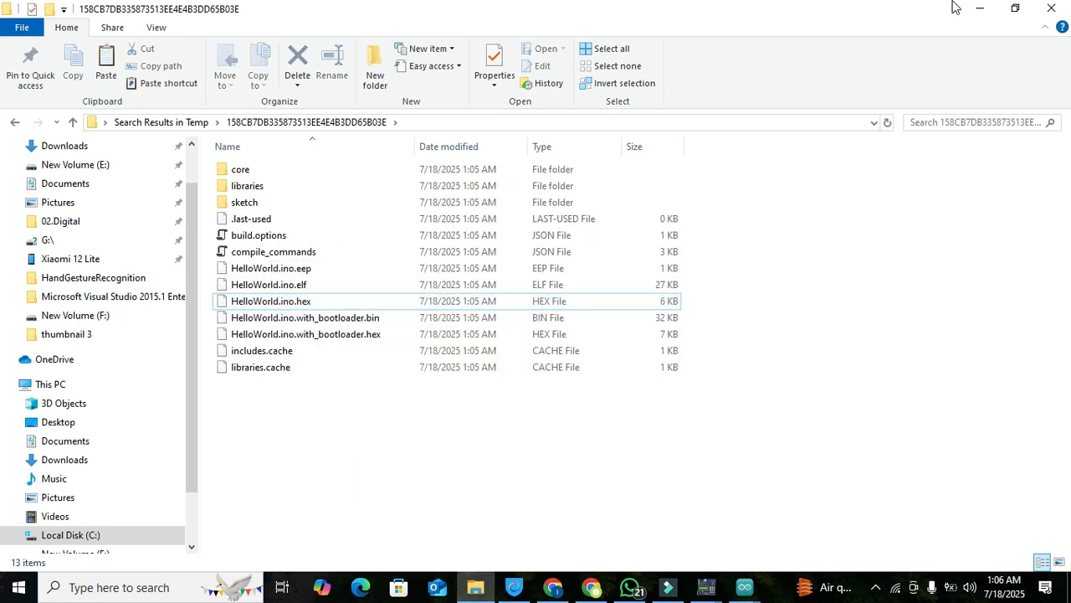
{"action": "left_click", "coordinate": [978, 7]}
{"action": "left_click", "coordinate": [978, 7]}
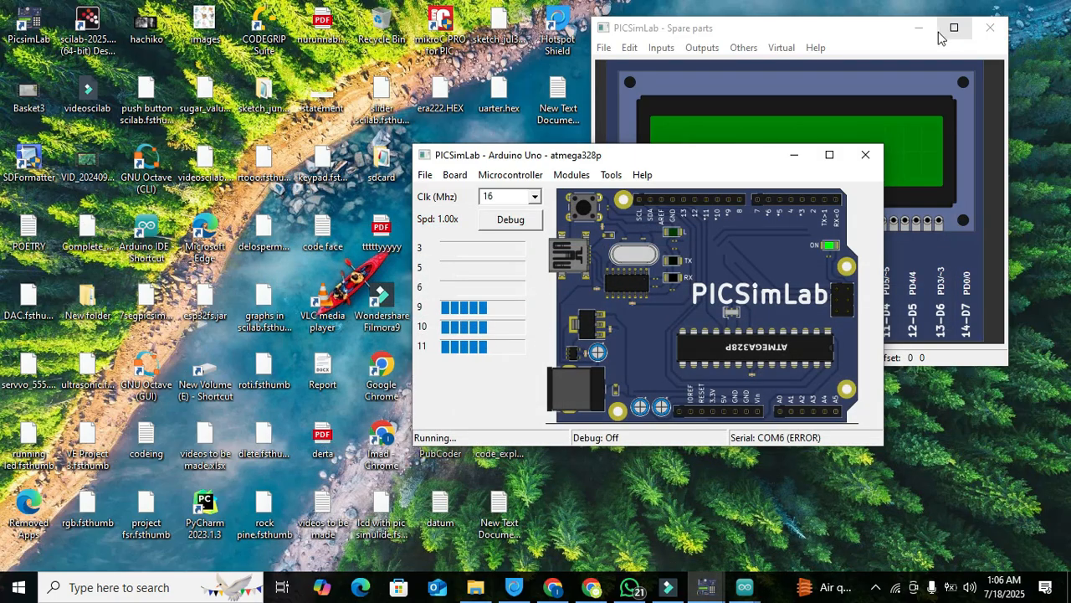
{"action": "left_click", "coordinate": [903, 23]}
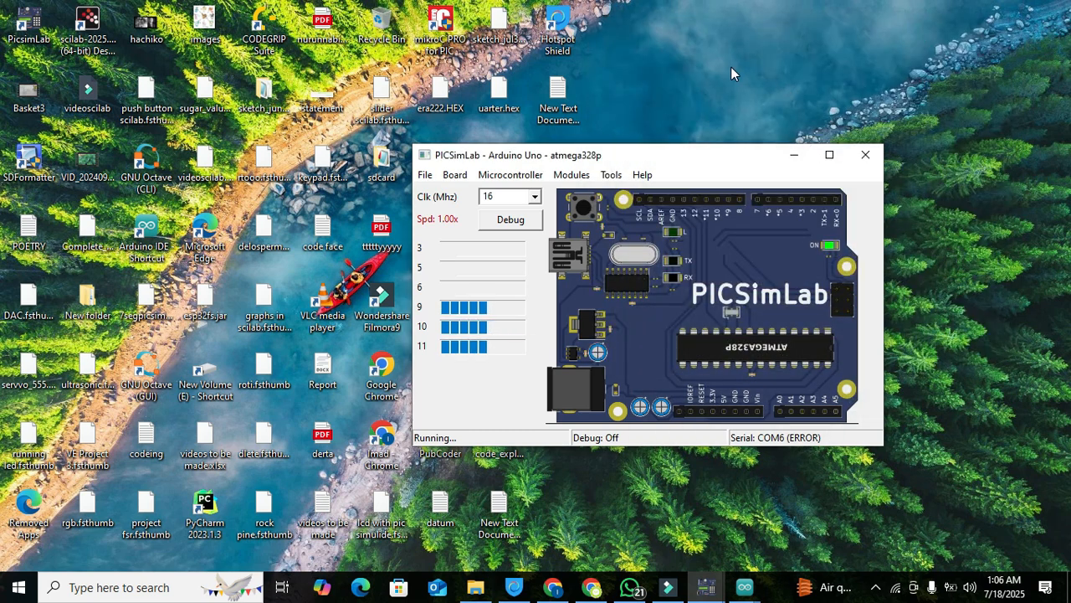
{"action": "right_click", "coordinate": [732, 67]}
{"action": "left_click", "coordinate": [788, 134]}
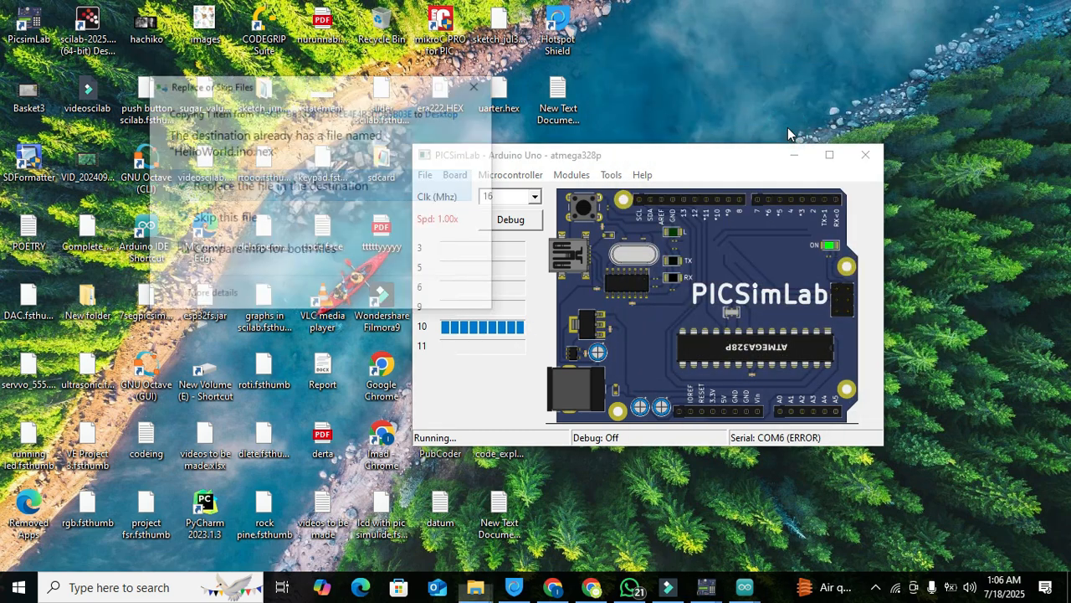
{"action": "left_click", "coordinate": [276, 188]}
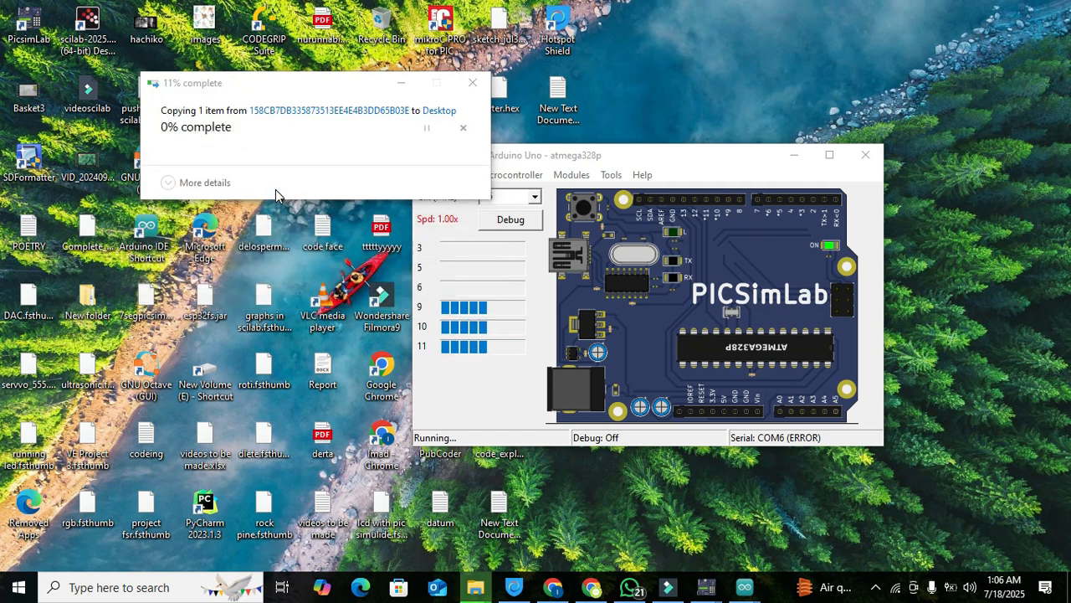
Step: Turn on debugging for the simulated Arduino Uno in PICSimLab
{"action": "left_click", "coordinate": [511, 218]}
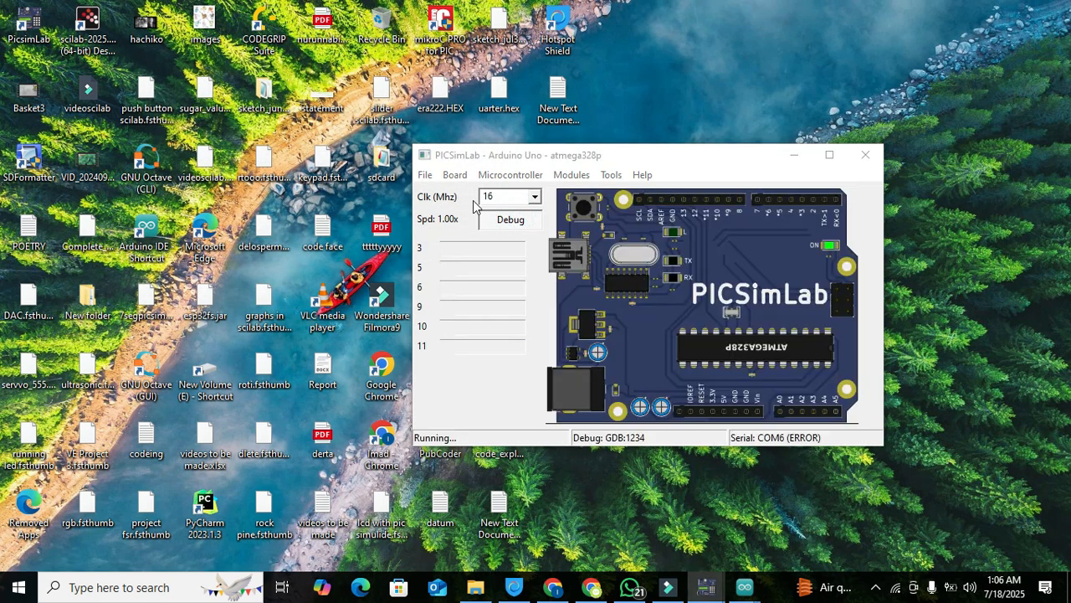
Step: Load HelloWorld.ino.hex from the desktop into the simulated Arduino Uno
{"action": "left_click", "coordinate": [425, 175]}
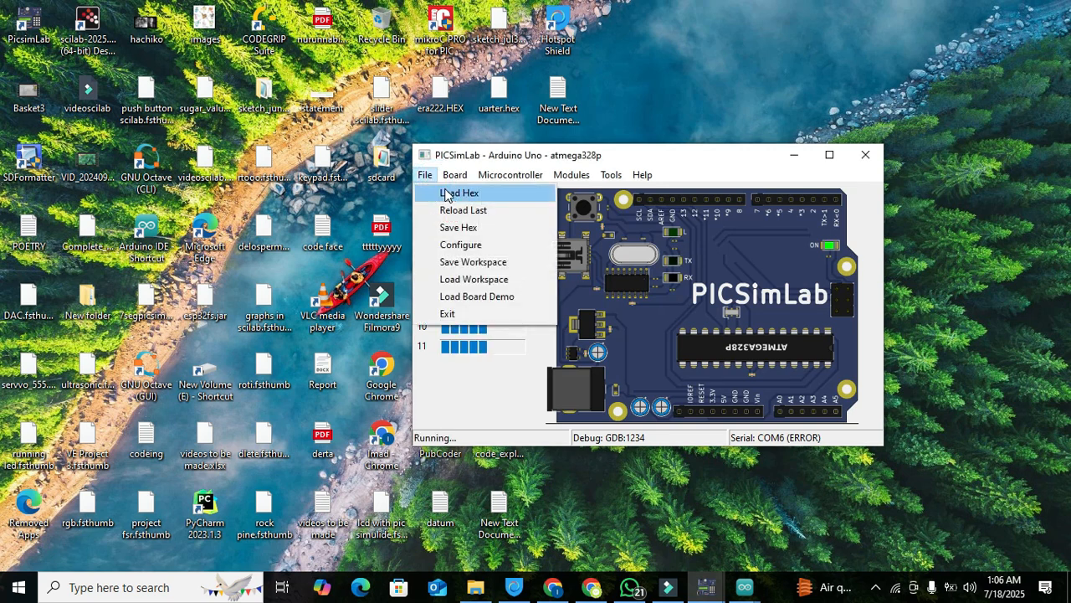
{"action": "left_click", "coordinate": [445, 194]}
{"action": "left_click_drag", "start_coordinate": [707, 182], "coordinate": [536, 109]}
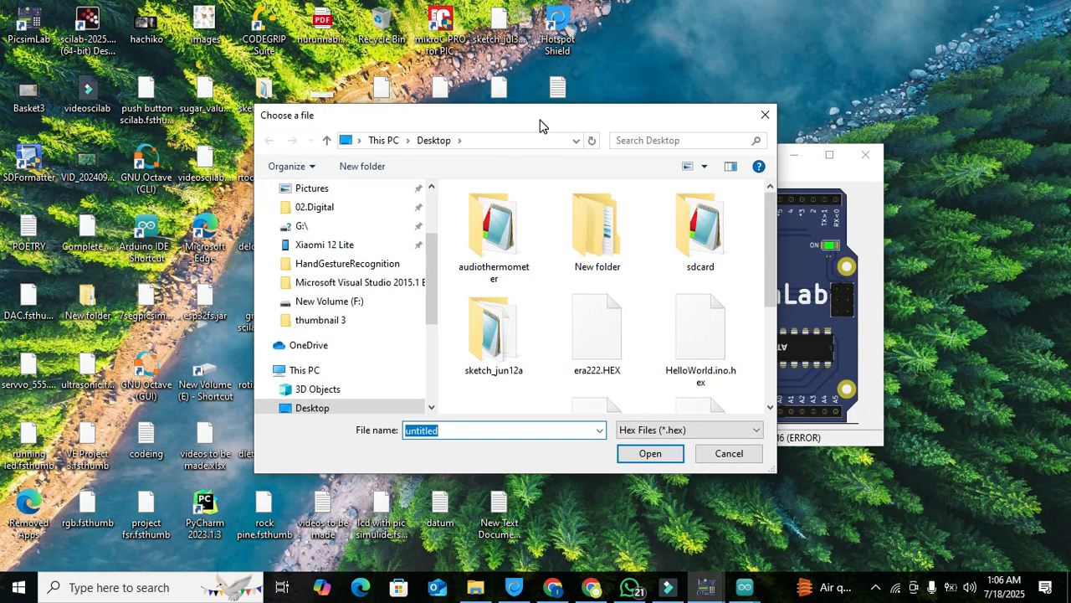
{"action": "left_click", "coordinate": [720, 355]}
{"action": "left_click", "coordinate": [654, 460]}
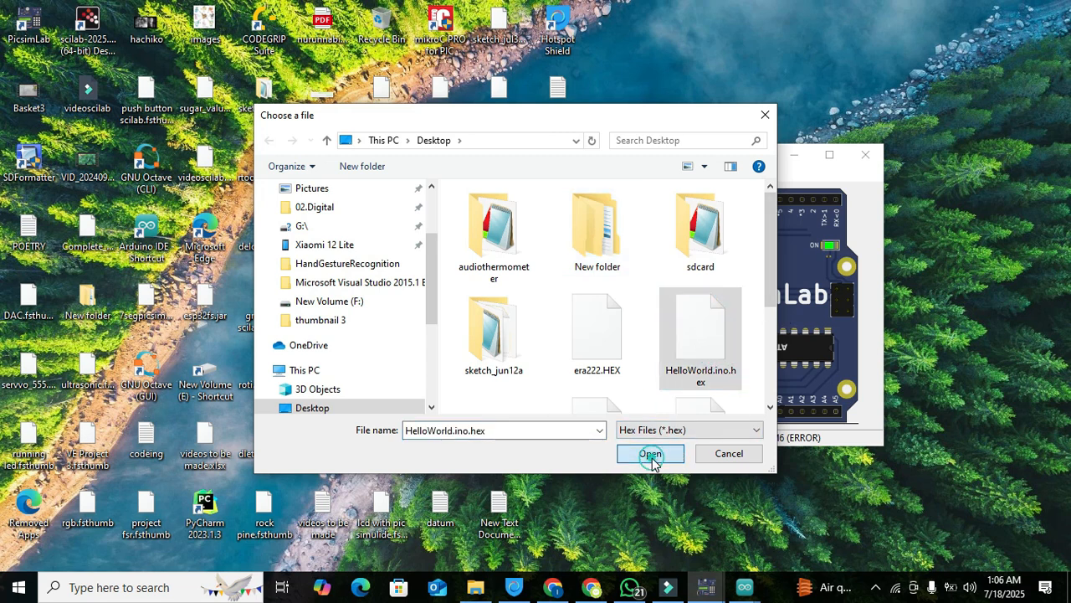
Step: Bring up the Spare parts window and arrange it side by side with the Arduino Uno board window
{"action": "mouse_move", "coordinate": [708, 581]}
{"action": "left_click", "coordinate": [787, 520]}
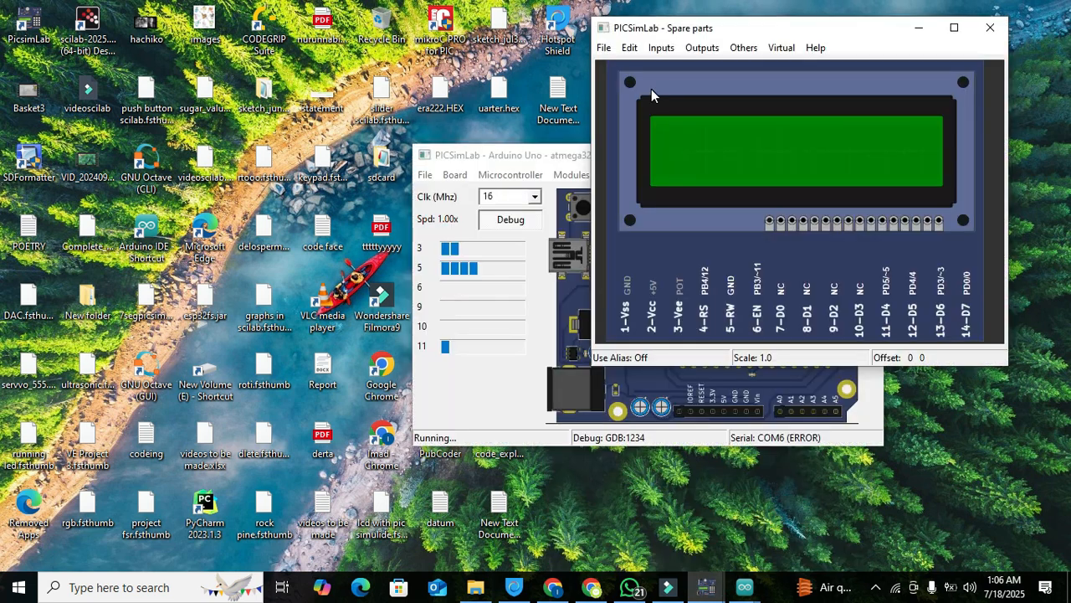
{"action": "left_click_drag", "start_coordinate": [473, 161], "coordinate": [127, 51]}
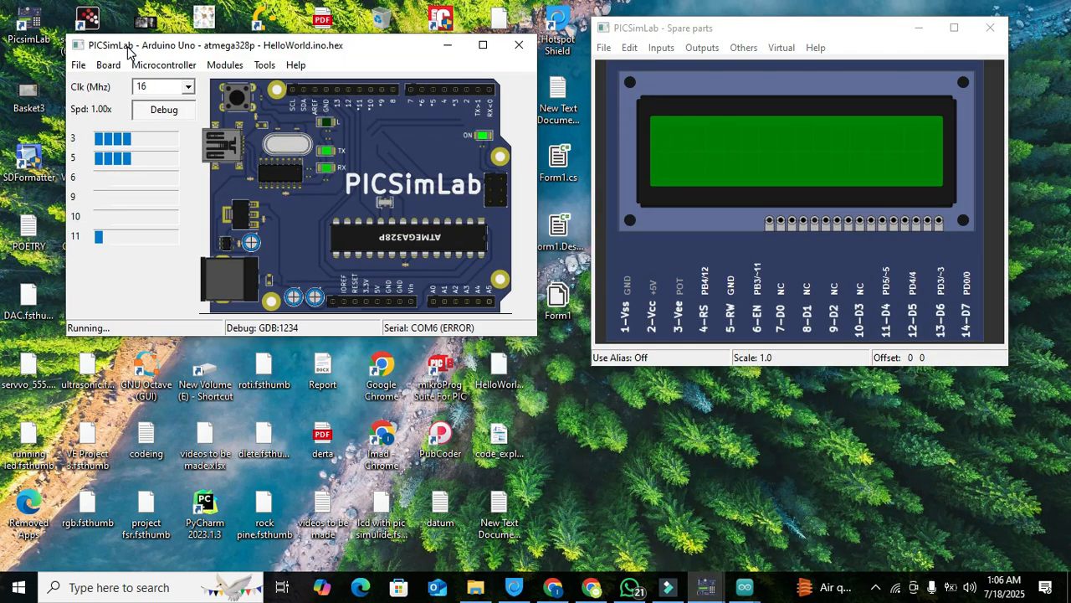
{"action": "mouse_move", "coordinate": [649, 23]}
{"action": "left_mouse_down"}
{"action": "mouse_move", "coordinate": [650, 53]}
{"action": "mouse_move", "coordinate": [643, 40]}
{"action": "left_mouse_up"}
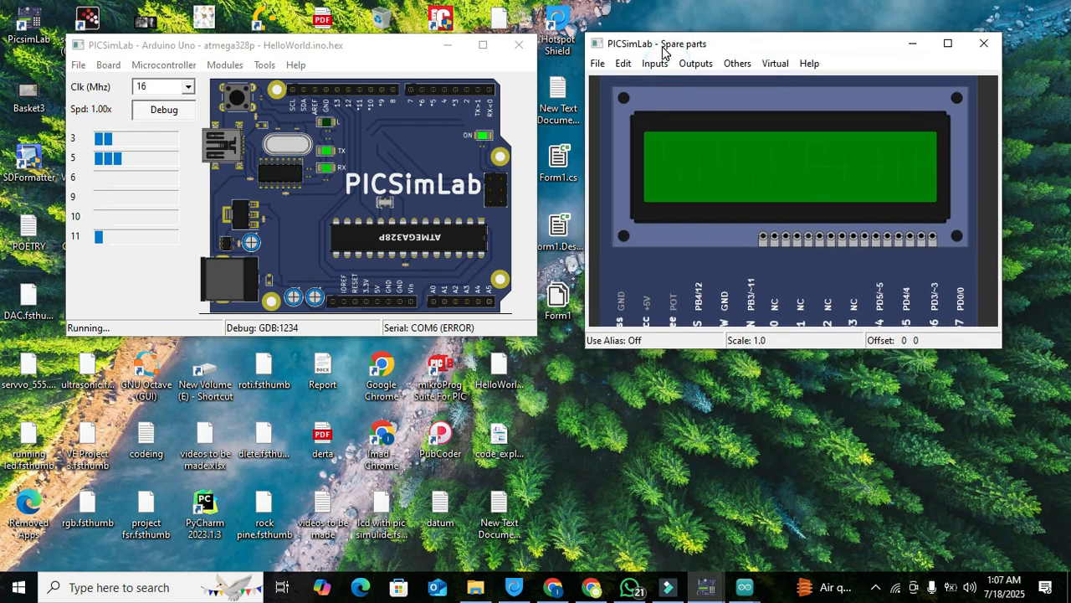
Step: Toggle debugging for the simulated Arduino Uno, leaving it switched off
{"action": "left_click", "coordinate": [174, 114]}
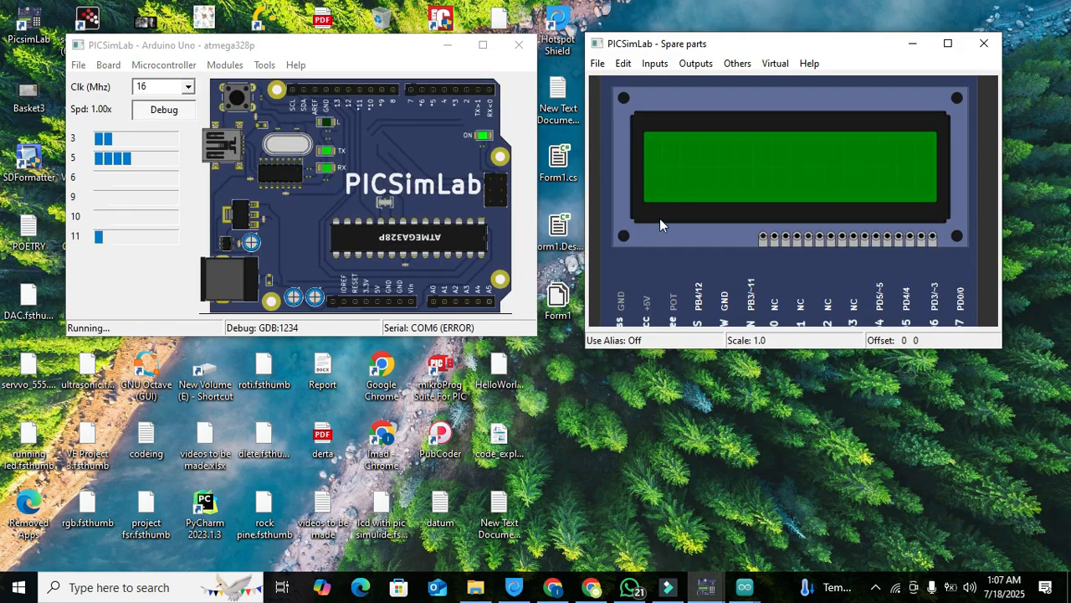
{"action": "left_click", "coordinate": [731, 229]}
{"action": "left_click", "coordinate": [199, 115]}
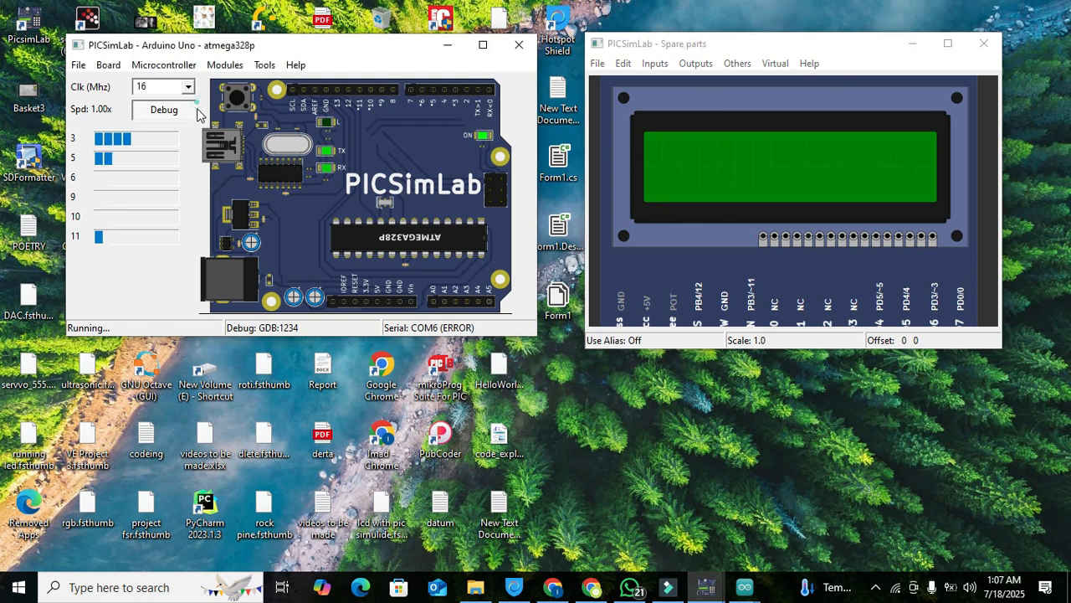
{"action": "left_click", "coordinate": [183, 108]}
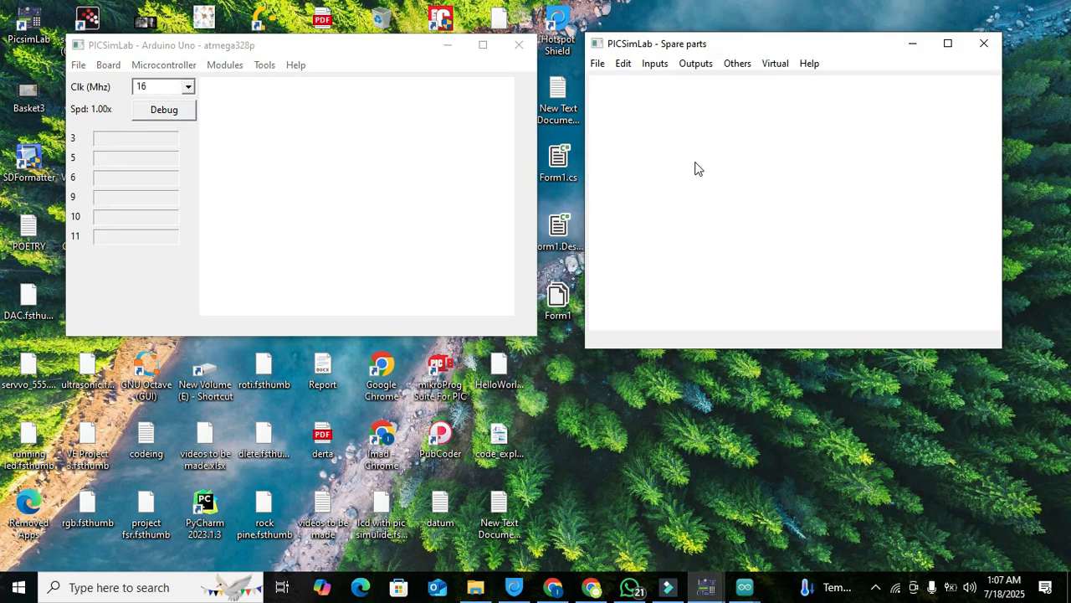
Step: Reassign the hd44780 LCD's 14-D7 pin to 4 PD2/2 and turn the simulated board's debugging back on
{"action": "right_click", "coordinate": [697, 170]}
{"action": "left_click", "coordinate": [716, 178]}
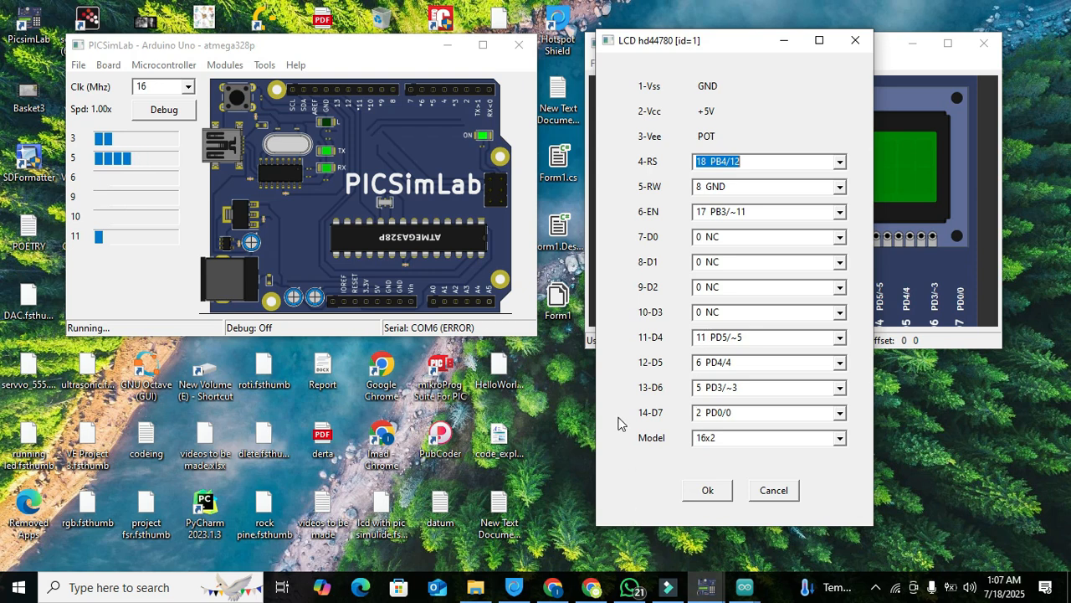
{"action": "left_click", "coordinate": [734, 385]}
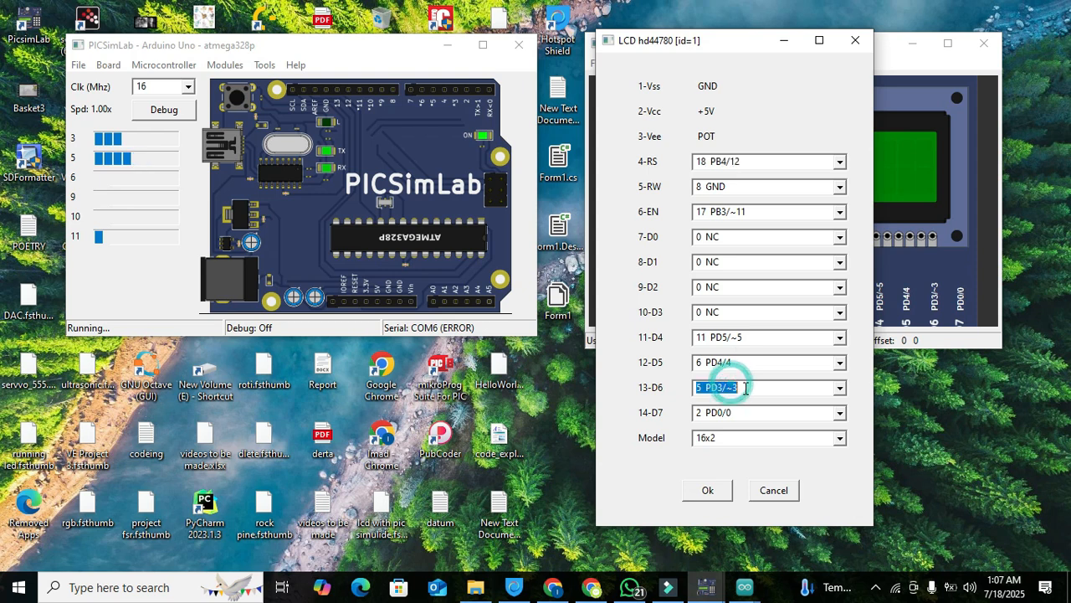
{"action": "left_click", "coordinate": [737, 413]}
{"action": "left_click", "coordinate": [741, 416]}
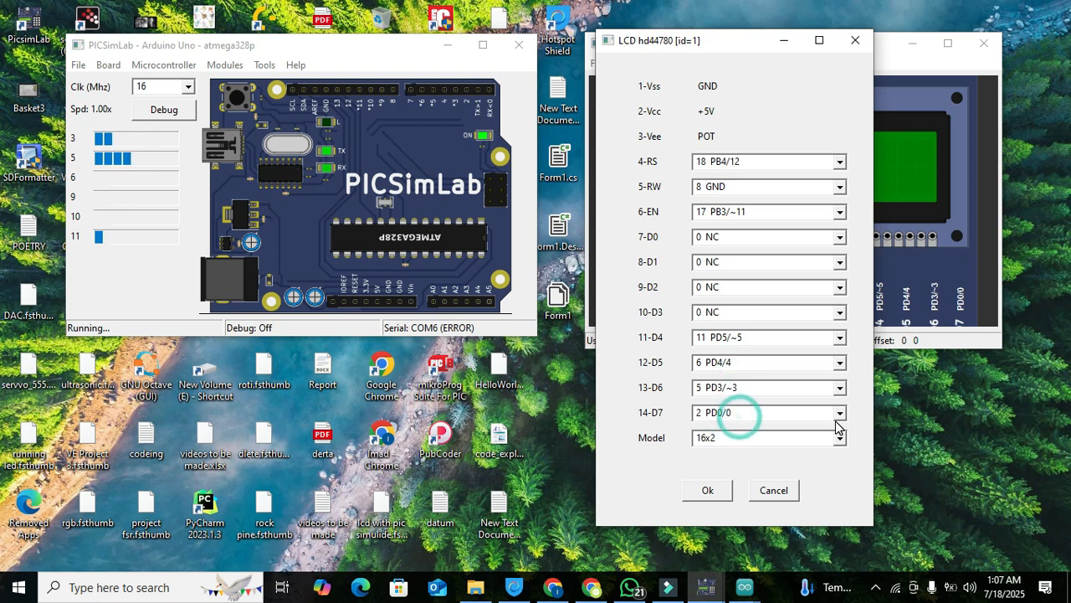
{"action": "left_click", "coordinate": [839, 413]}
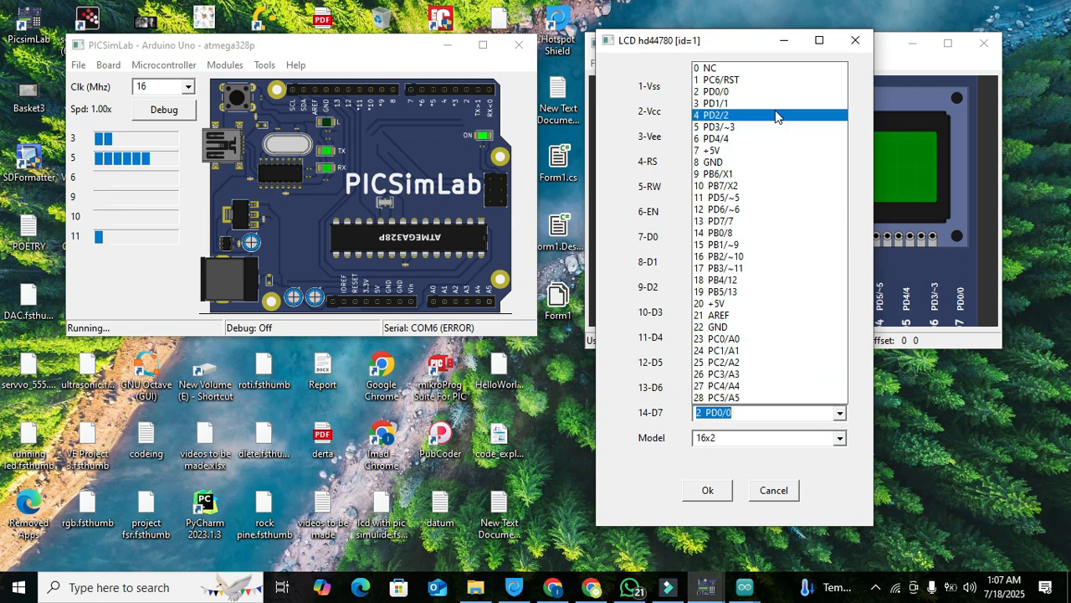
{"action": "left_click", "coordinate": [775, 115]}
{"action": "left_click", "coordinate": [706, 490]}
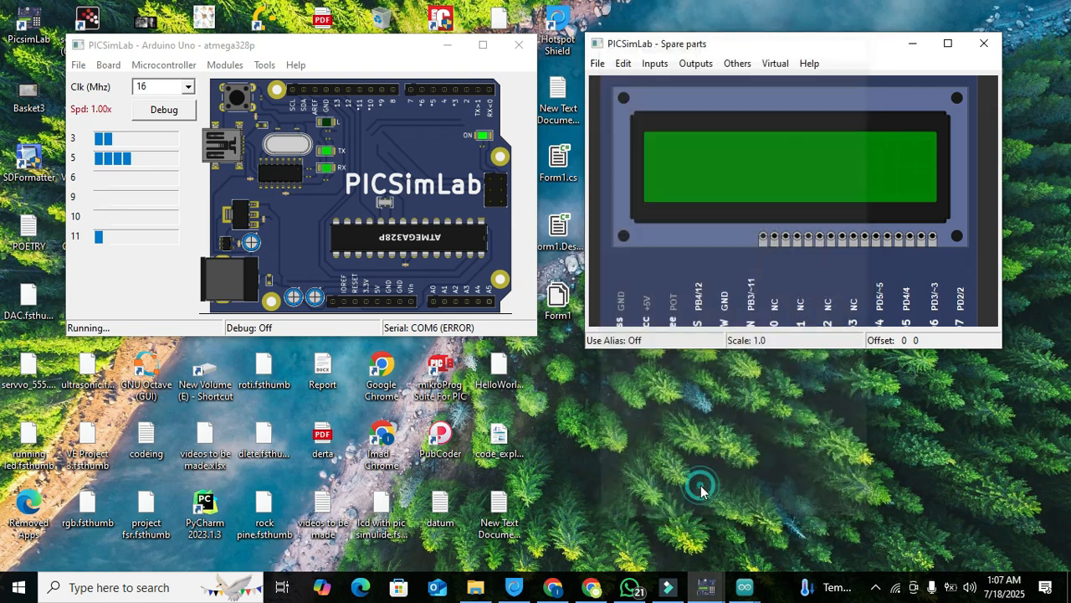
{"action": "left_click", "coordinate": [169, 109]}
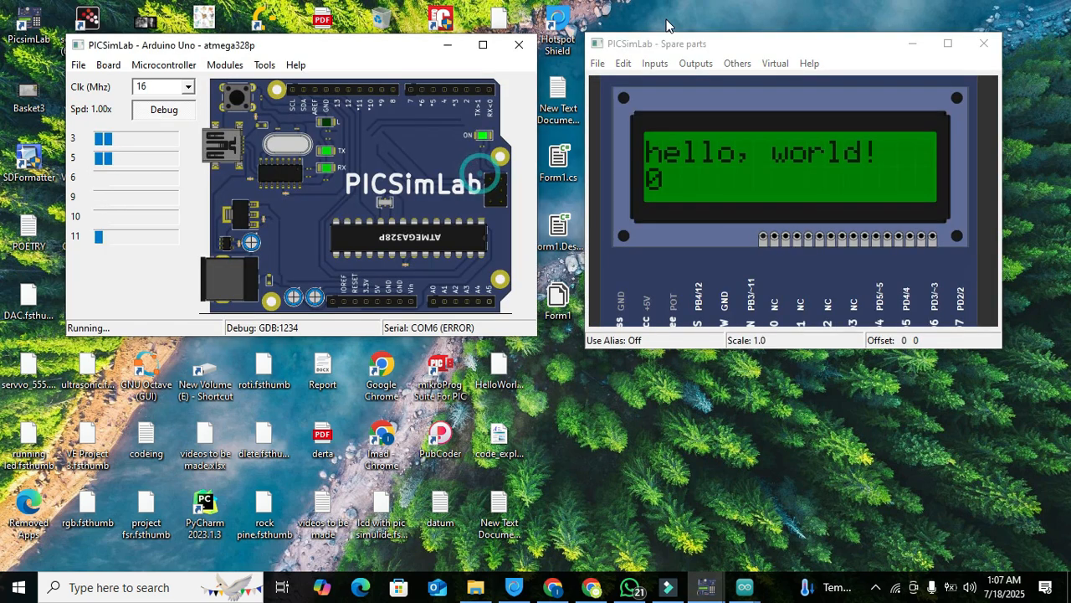
{"action": "left_click_drag", "start_coordinate": [674, 42], "coordinate": [673, 36]}
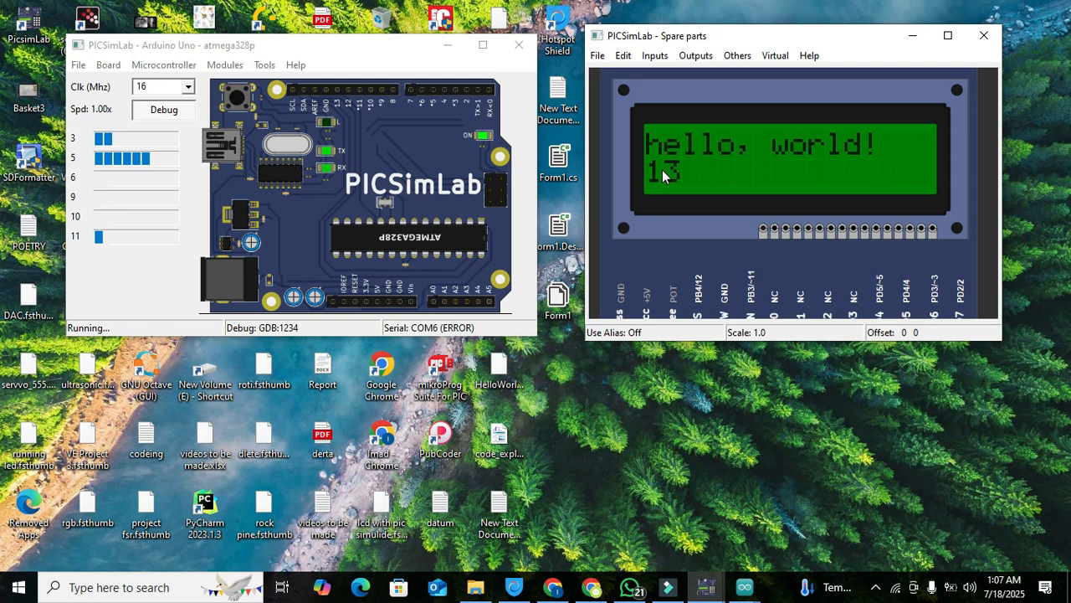
Step: Switch to the HelloWorld sketch in Arduino IDE and examine the LiquidCrystal.h include and the LCD pin constants
{"action": "mouse_move", "coordinate": [745, 586]}
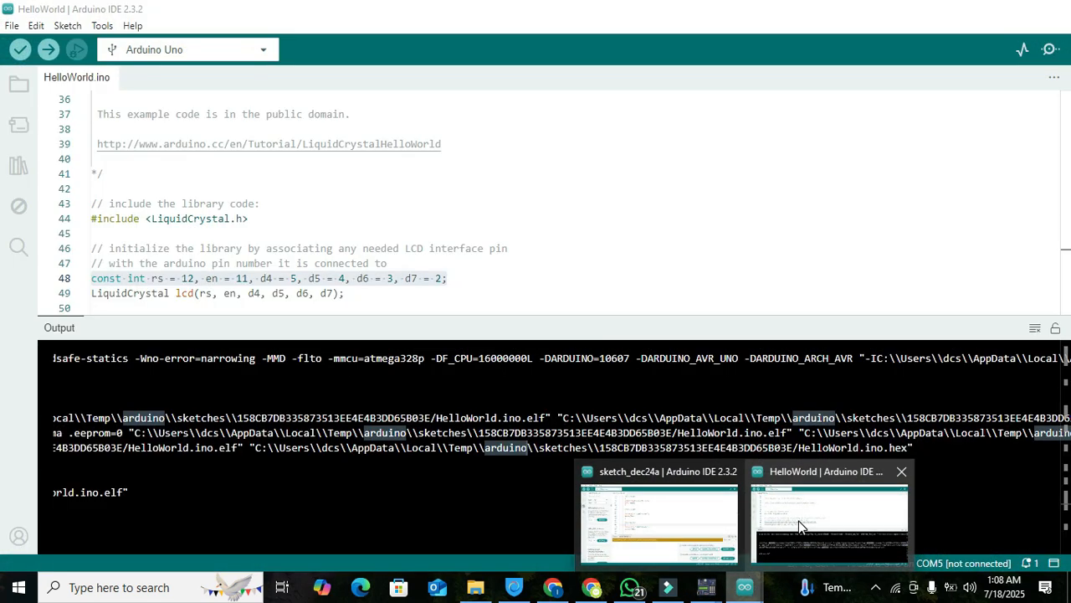
{"action": "left_click", "coordinate": [799, 520]}
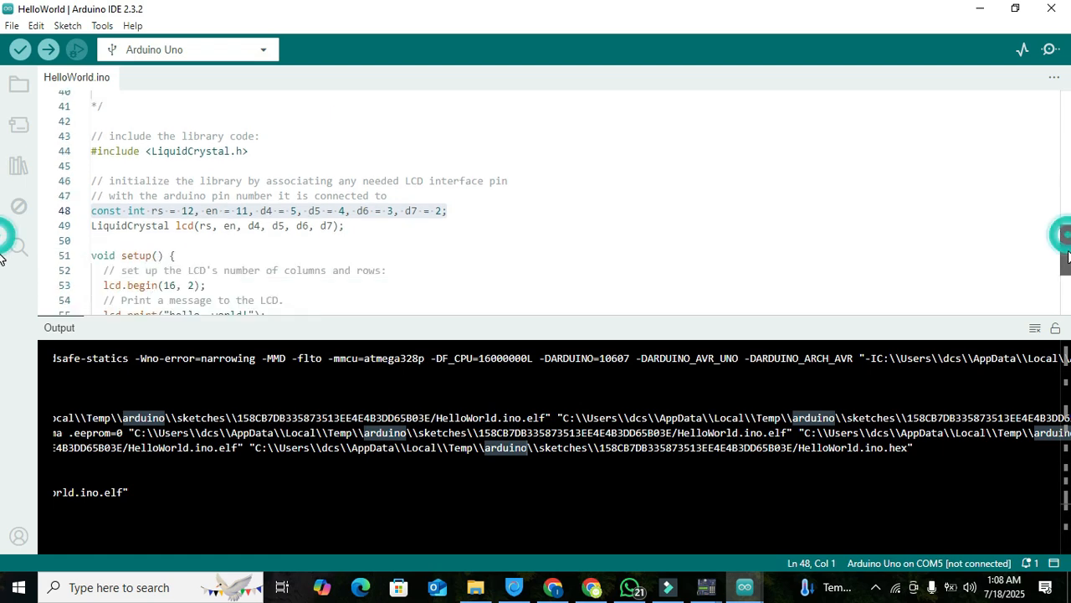
{"action": "left_click_drag", "start_coordinate": [276, 134], "coordinate": [76, 132]}
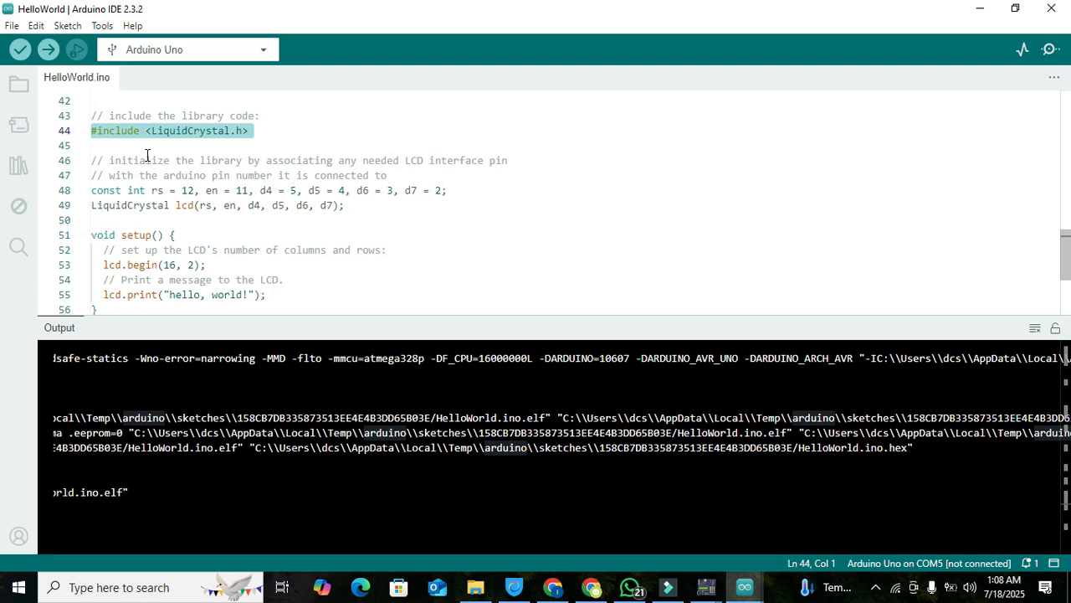
{"action": "double_click", "coordinate": [127, 191]}
{"action": "double_click", "coordinate": [125, 205]}
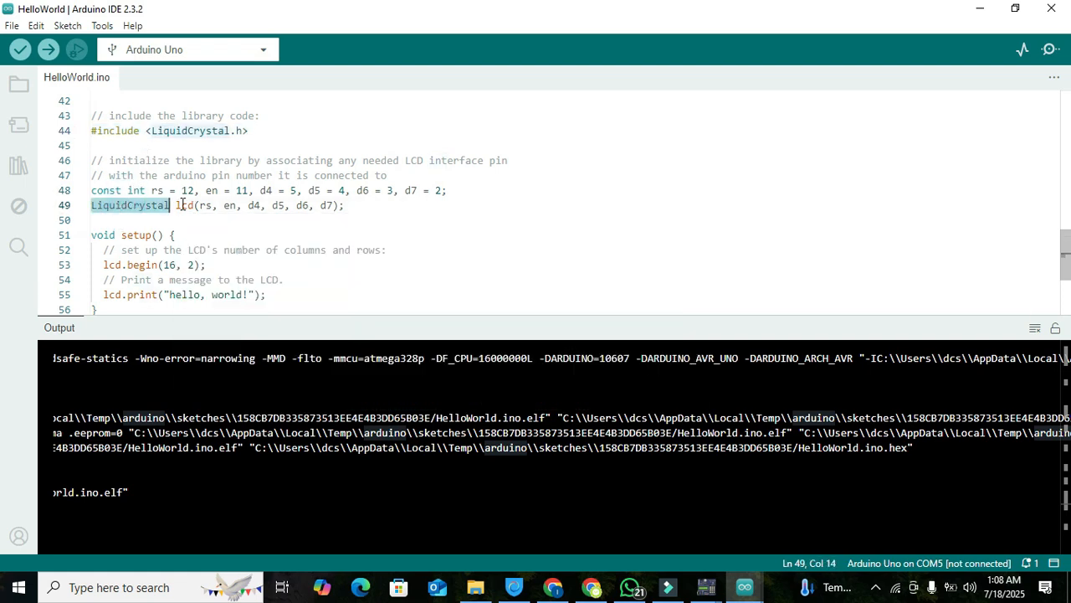
{"action": "double_click", "coordinate": [188, 132]}
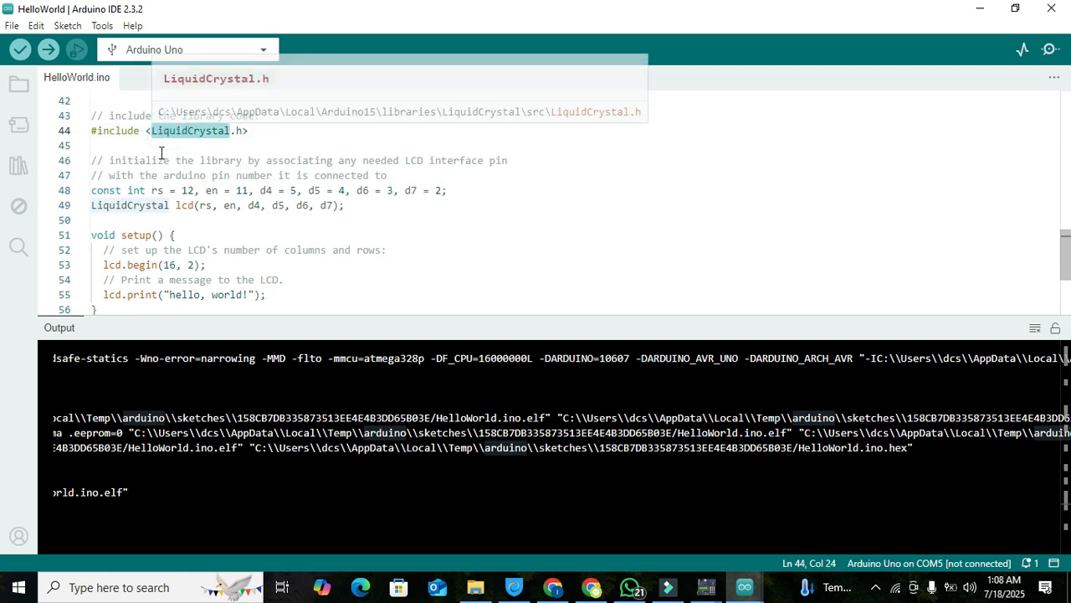
{"action": "double_click", "coordinate": [132, 190]}
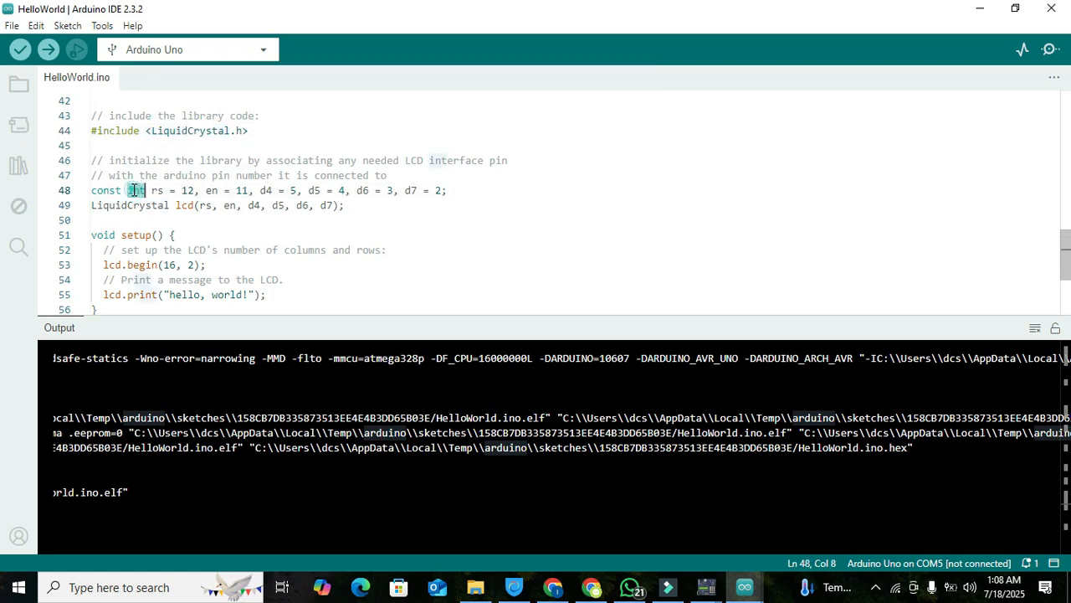
{"action": "double_click", "coordinate": [201, 206]}
{"action": "double_click", "coordinate": [157, 191]}
{"action": "left_click", "coordinate": [164, 191]}
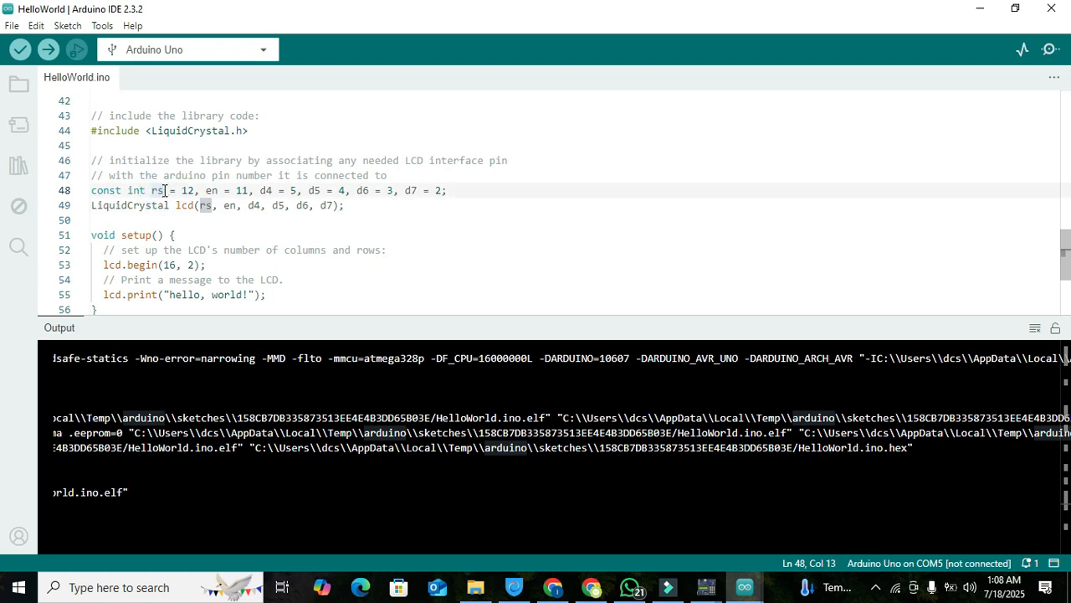
{"action": "double_click", "coordinate": [210, 191]}
{"action": "double_click", "coordinate": [265, 191]}
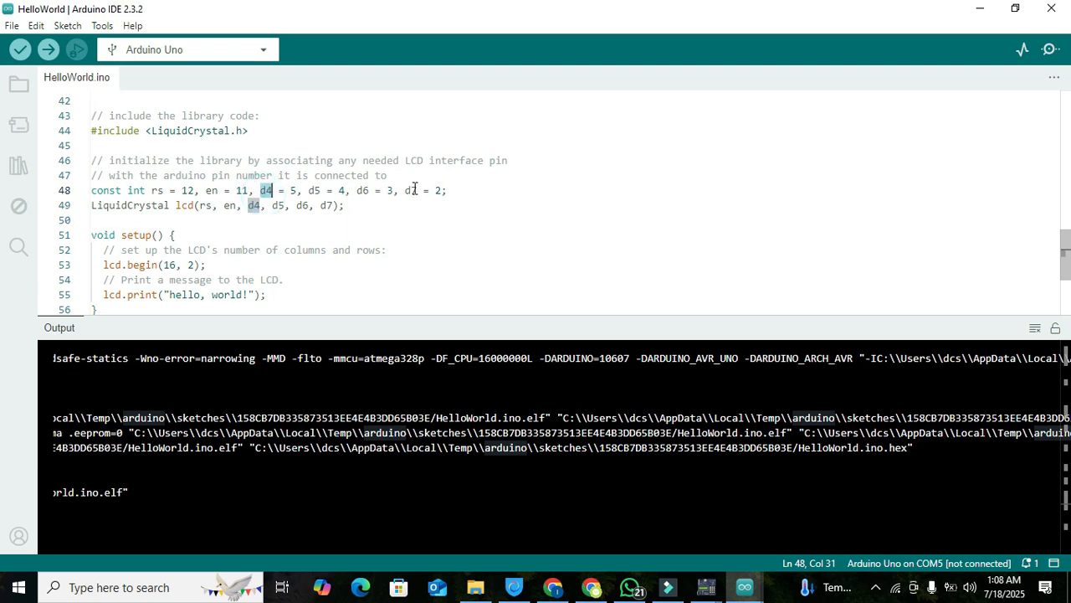
Step: Examine the pin arguments of the LiquidCrystal lcd object and the lcd.begin and lcd.print calls in setup()
{"action": "left_click_drag", "start_coordinate": [333, 206], "coordinate": [204, 206]}
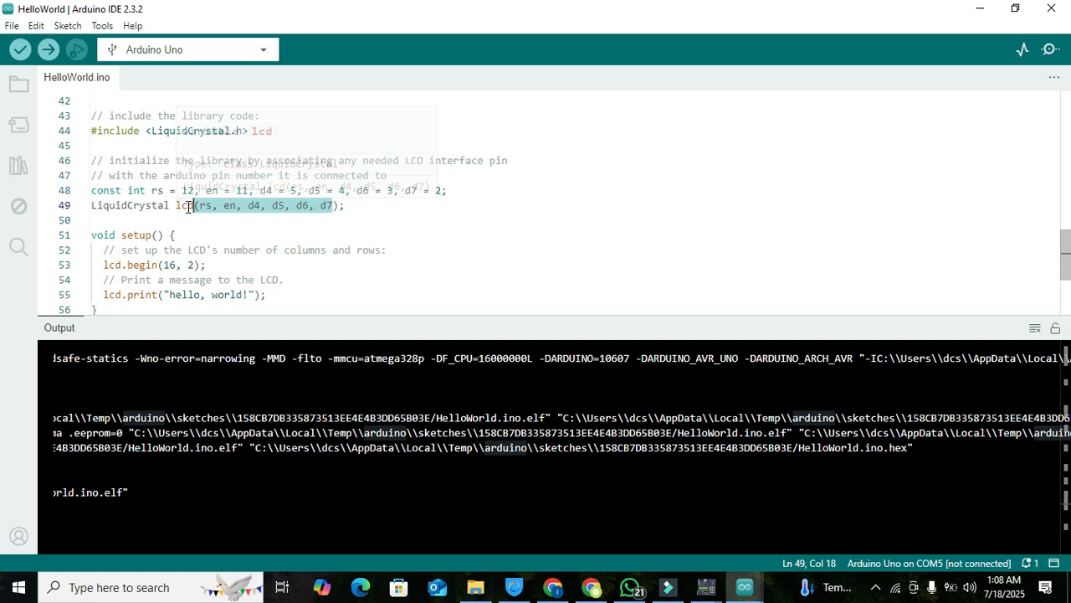
{"action": "left_click", "coordinate": [192, 207]}
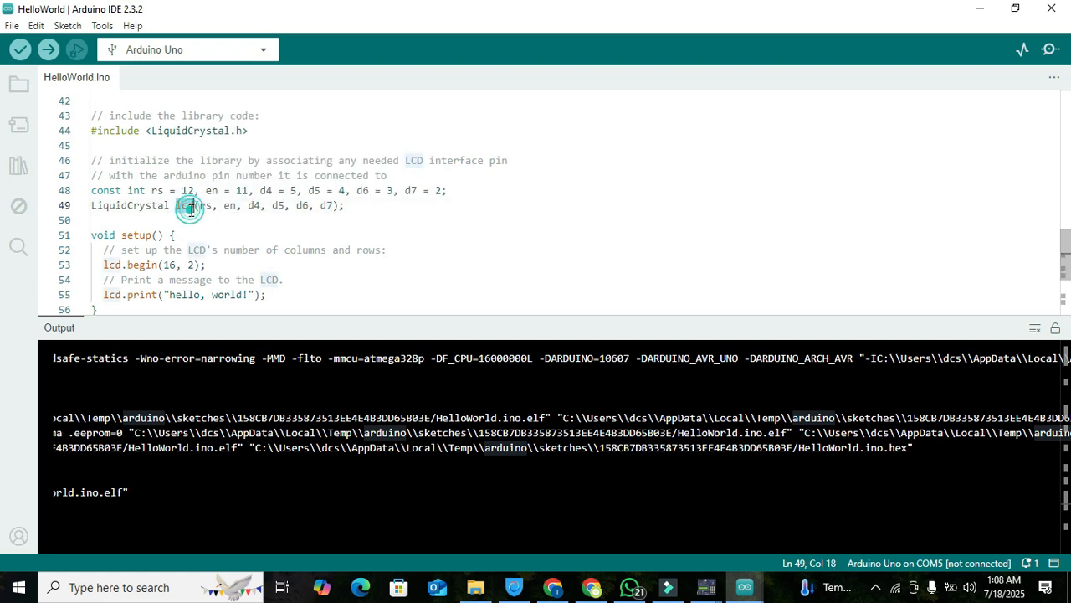
{"action": "left_click", "coordinate": [200, 206]}
{"action": "left_click_drag", "start_coordinate": [199, 206], "coordinate": [333, 205]}
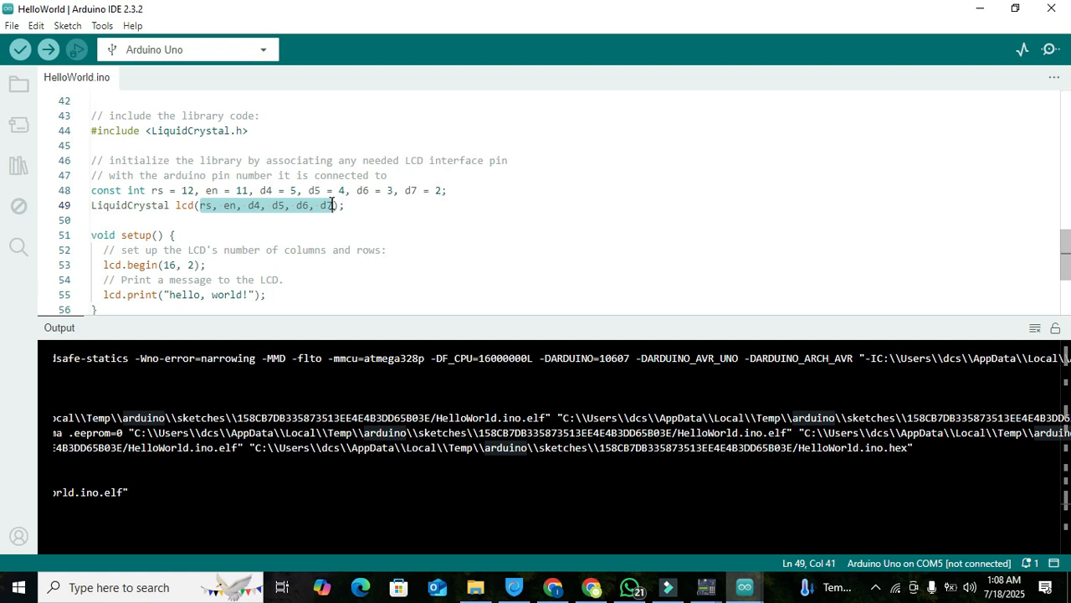
{"action": "left_click", "coordinate": [188, 207]}
{"action": "double_click", "coordinate": [143, 207]}
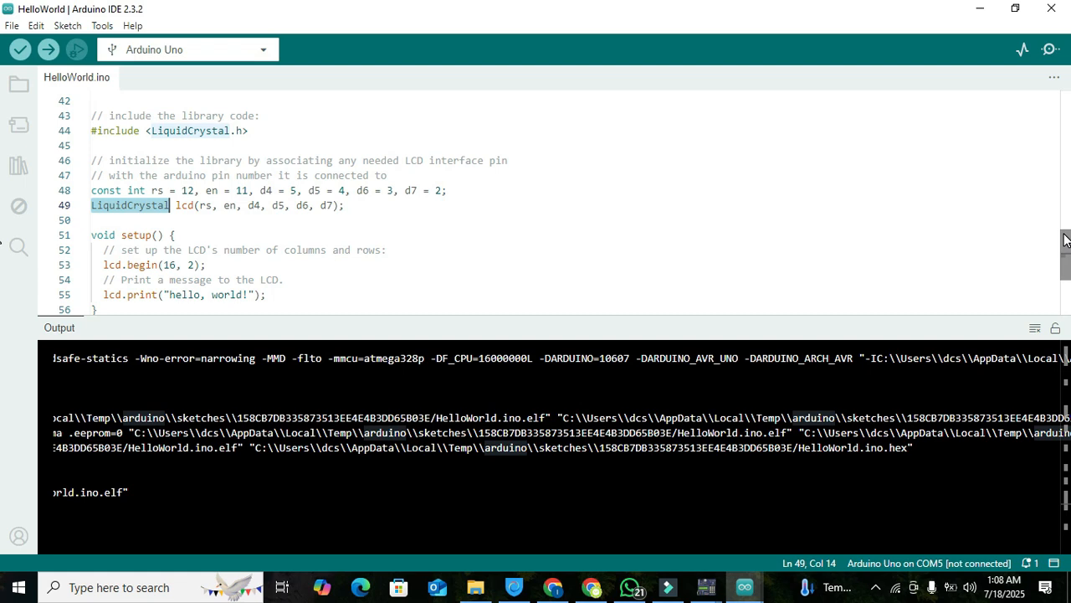
{"action": "scroll", "coordinate": [1057, 227], "scroll_direction": "down", "scroll_amount": 2}
{"action": "left_click_drag", "start_coordinate": [206, 192], "coordinate": [103, 193]}
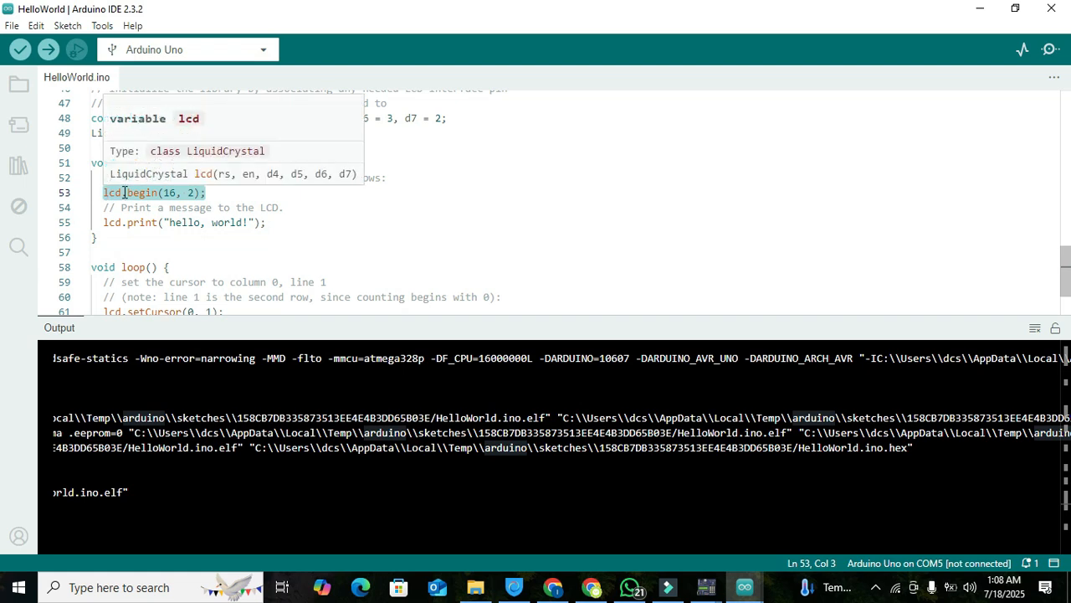
{"action": "double_click", "coordinate": [178, 223]}
{"action": "double_click", "coordinate": [232, 222]}
{"action": "left_click", "coordinate": [182, 222]}
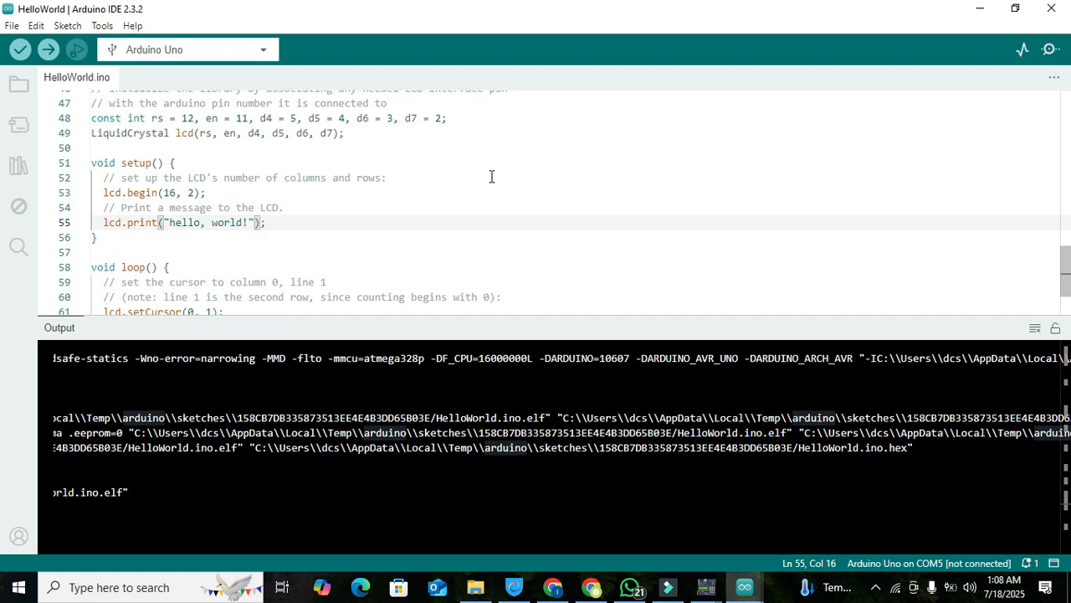
Step: Examine the column and row arguments of lcd.setCursor in the sketch's loop() function
{"action": "scroll", "coordinate": [226, 235], "scroll_direction": "down", "scroll_amount": 2}
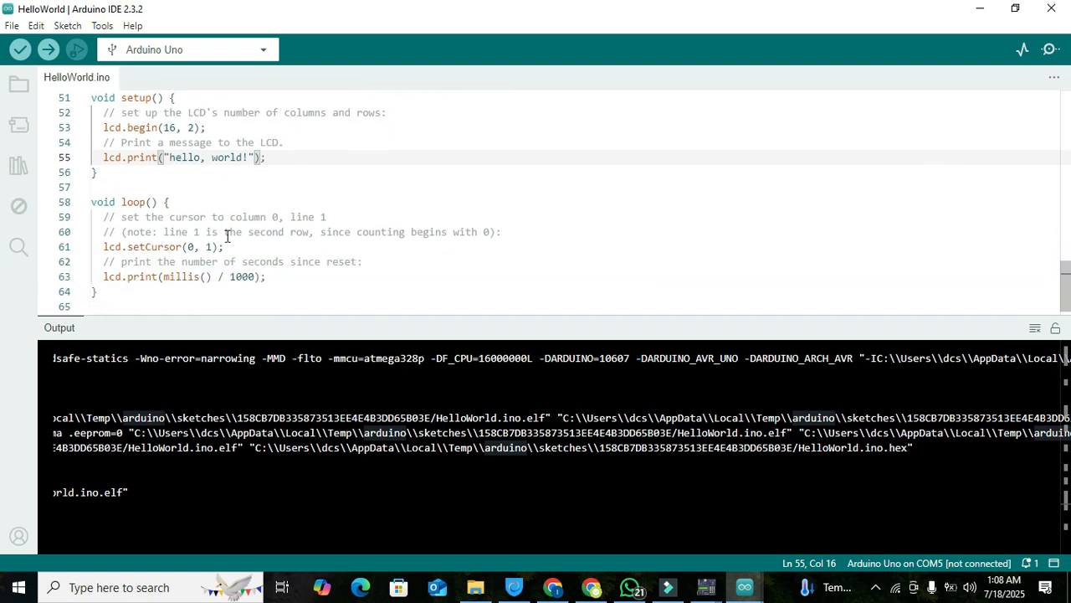
{"action": "left_click", "coordinate": [191, 246]}
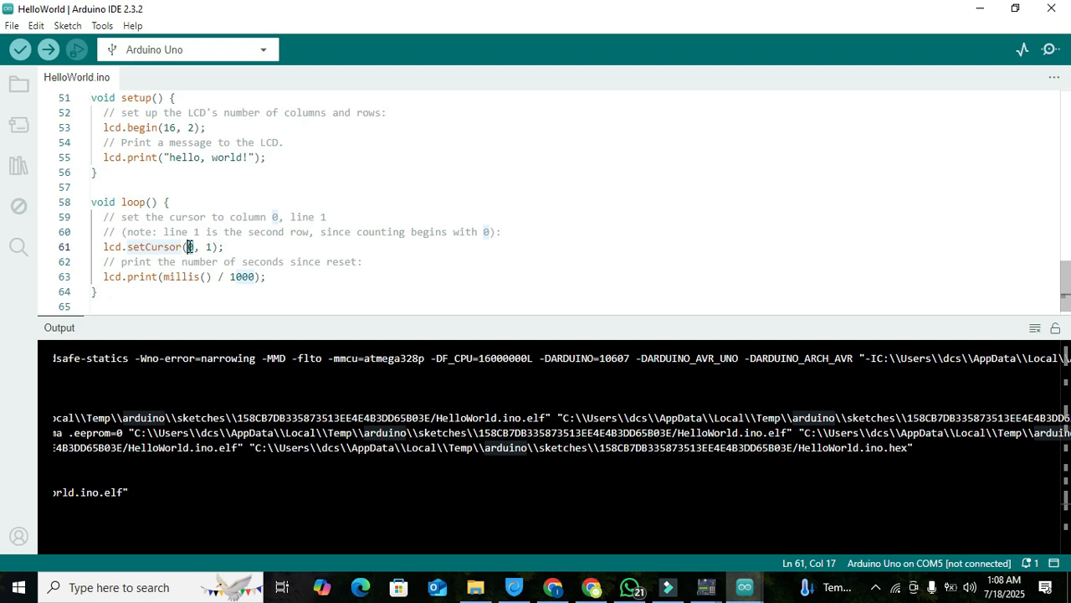
{"action": "left_click", "coordinate": [207, 246]}
{"action": "left_click", "coordinate": [214, 243]}
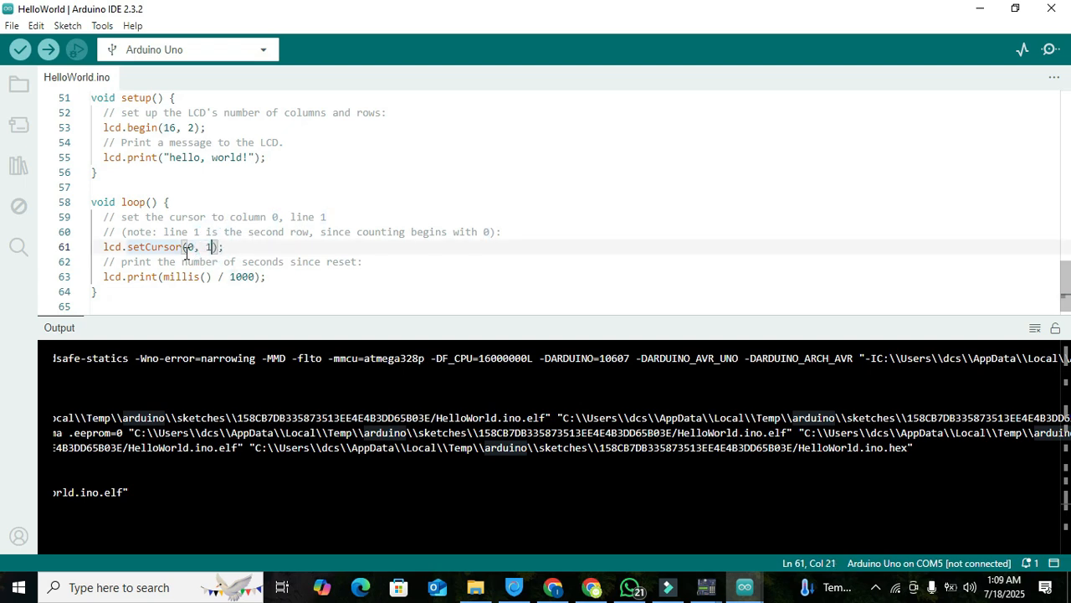
{"action": "left_click_drag", "start_coordinate": [186, 251], "coordinate": [193, 251]}
{"action": "left_click", "coordinate": [209, 246]}
{"action": "left_click", "coordinate": [188, 246]}
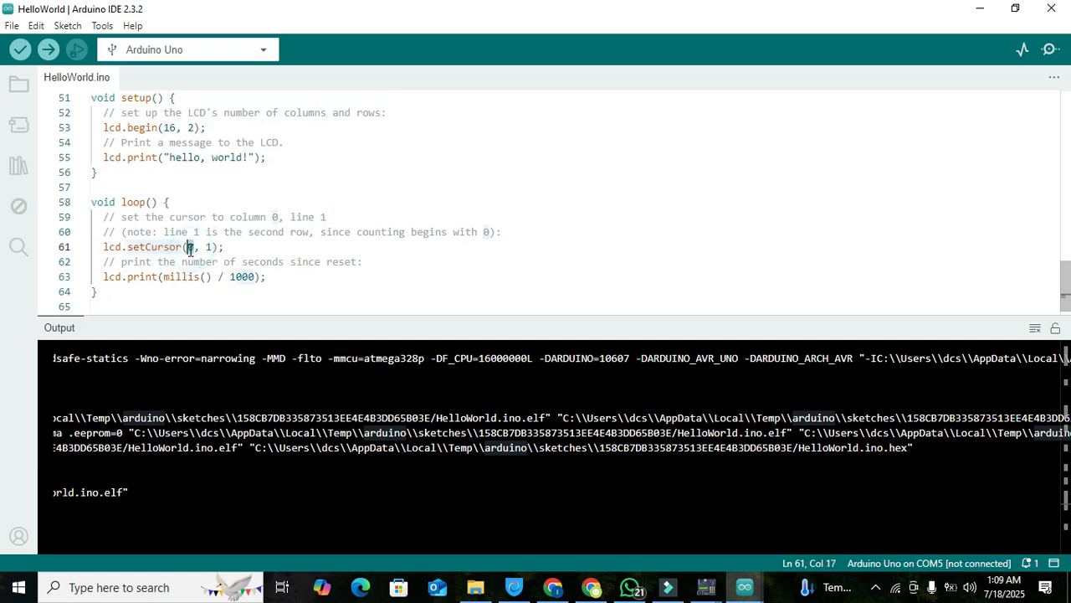
{"action": "left_click_drag", "start_coordinate": [189, 247], "coordinate": [187, 261]}
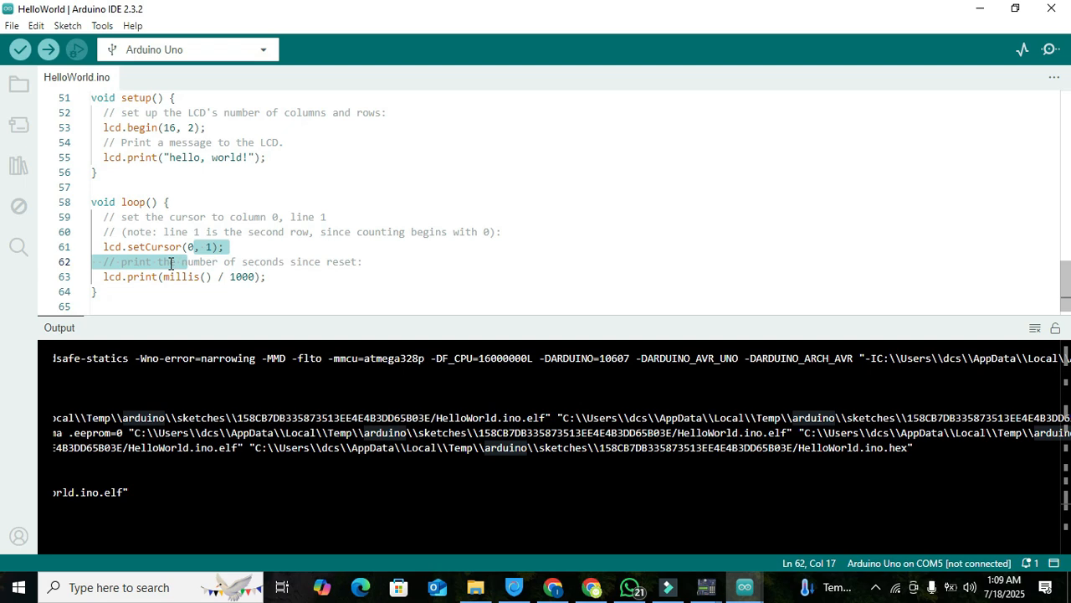
Step: Examine the lcd.print(millis() / 1000) call in loop(), including the millis function's definition and the divisor 1000
{"action": "double_click", "coordinate": [167, 277]}
{"action": "double_click", "coordinate": [242, 276]}
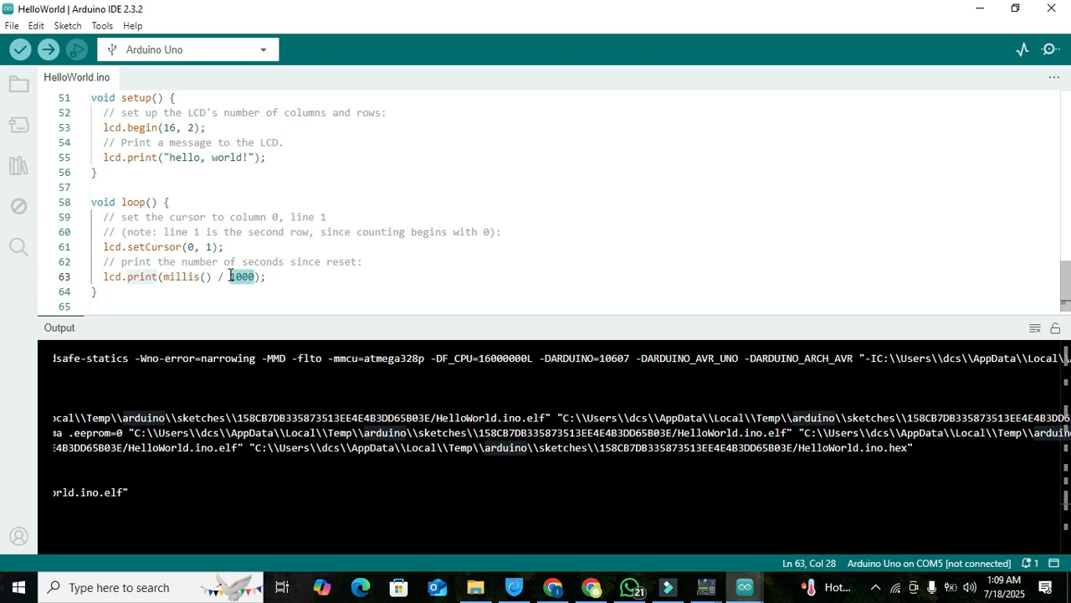
{"action": "double_click", "coordinate": [145, 277]}
{"action": "double_click", "coordinate": [189, 276]}
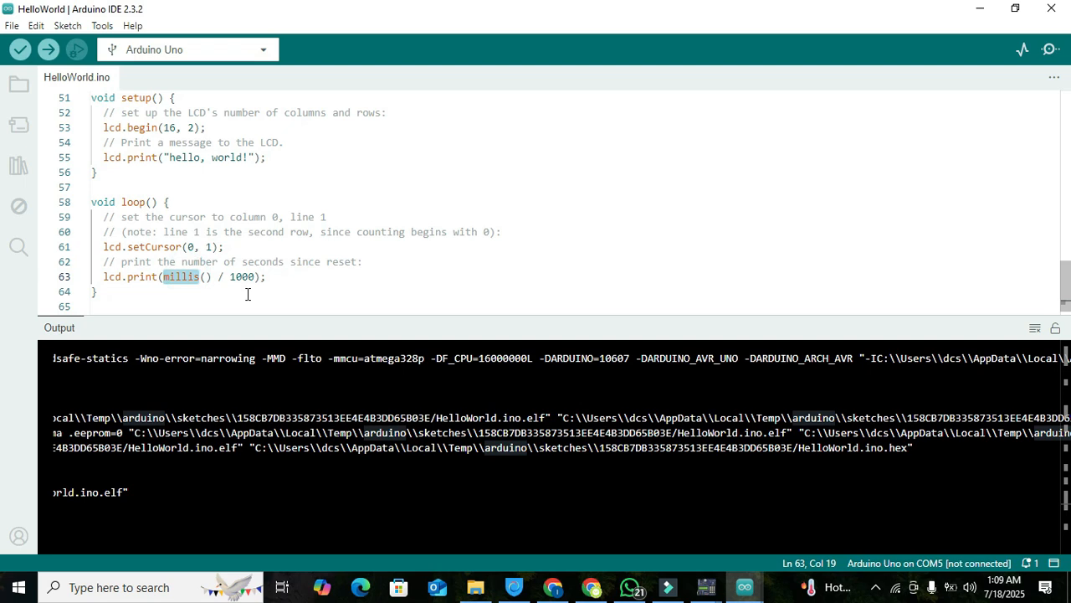
{"action": "mouse_move", "coordinate": [177, 276]}
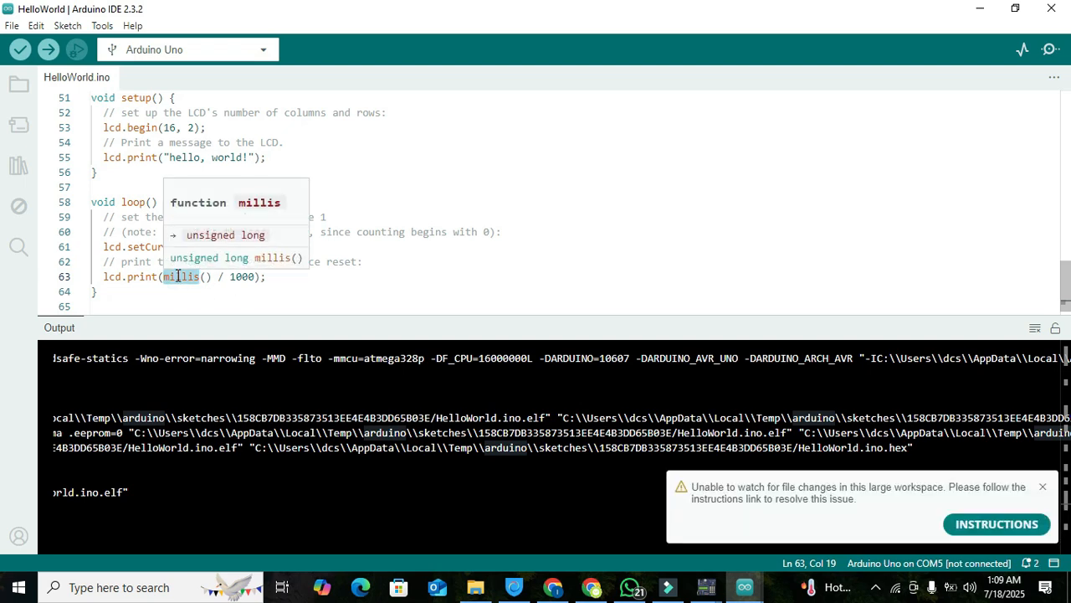
{"action": "double_click", "coordinate": [248, 278]}
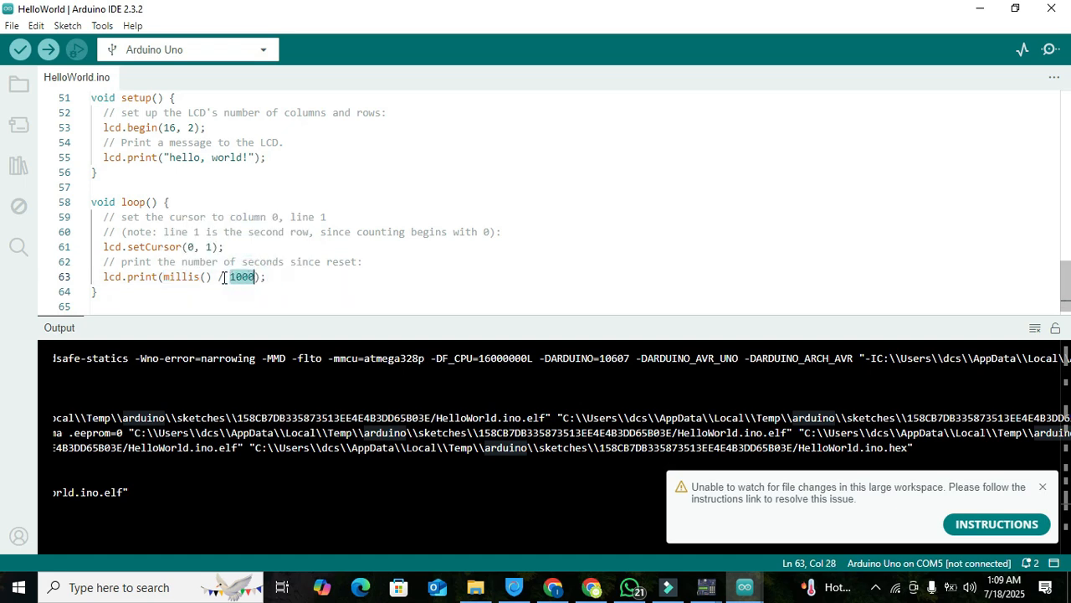
{"action": "left_click_drag", "start_coordinate": [157, 276], "coordinate": [106, 279]}
{"action": "double_click", "coordinate": [180, 276]}
{"action": "double_click", "coordinate": [243, 276]}
{"action": "mouse_move", "coordinate": [184, 282]}
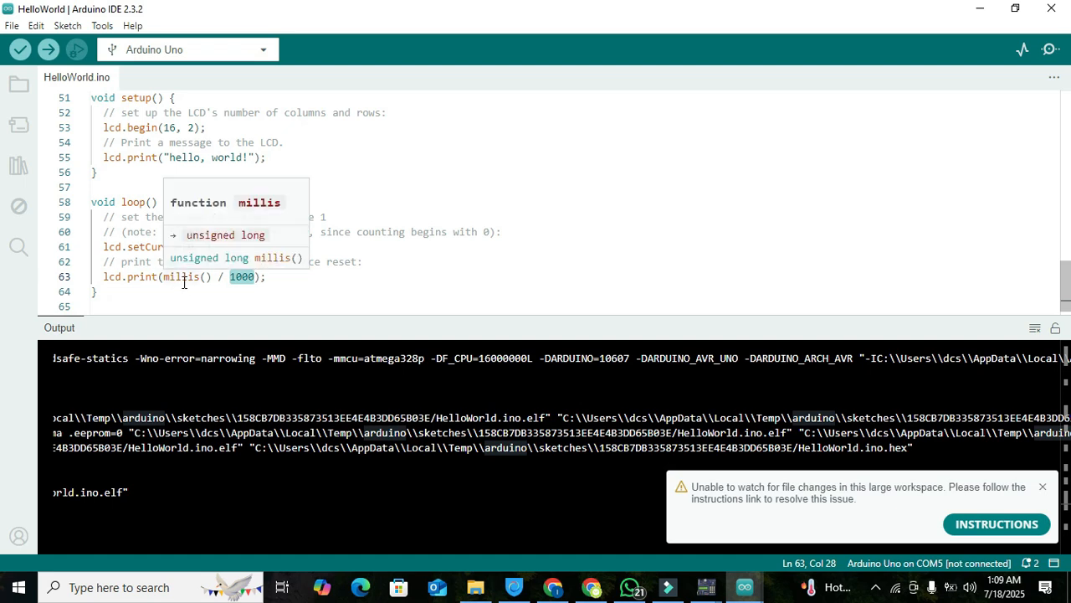
{"action": "left_click_drag", "start_coordinate": [157, 276], "coordinate": [103, 282]}
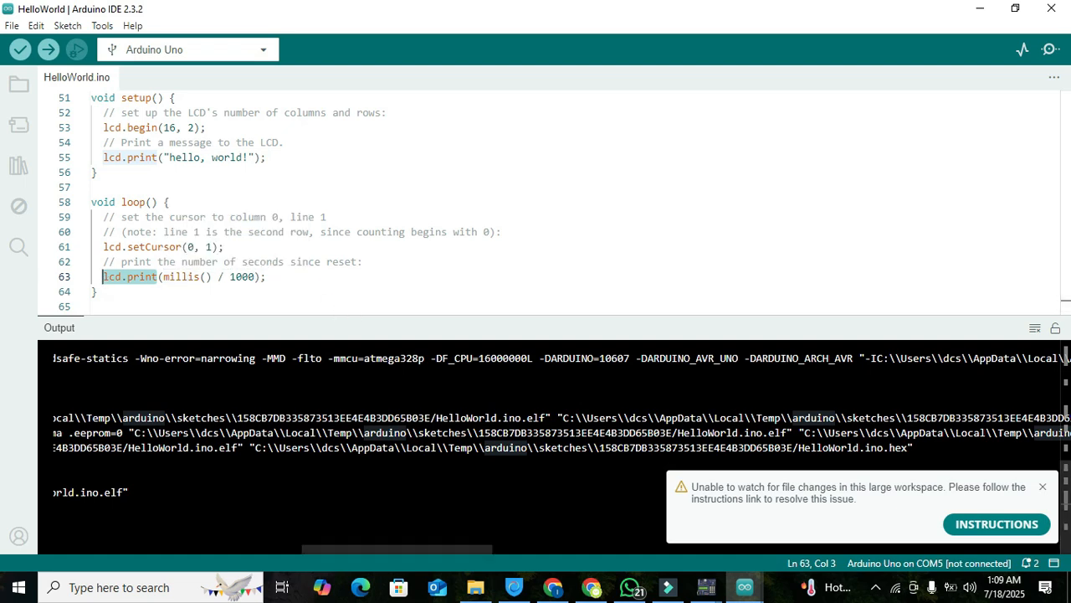
Step: Switch to PICSimLab and bring up both the Arduino Uno board and the Spare parts window to view the LCD
{"action": "left_click", "coordinate": [712, 586]}
{"action": "mouse_move", "coordinate": [708, 537]}
{"action": "left_click", "coordinate": [708, 543]}
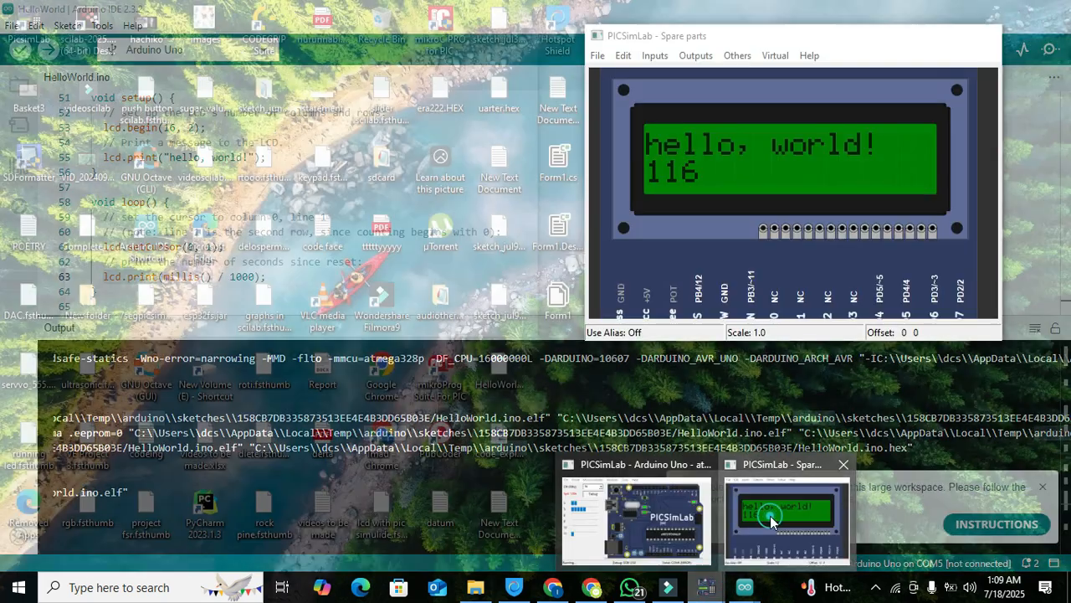
{"action": "left_click", "coordinate": [747, 543]}
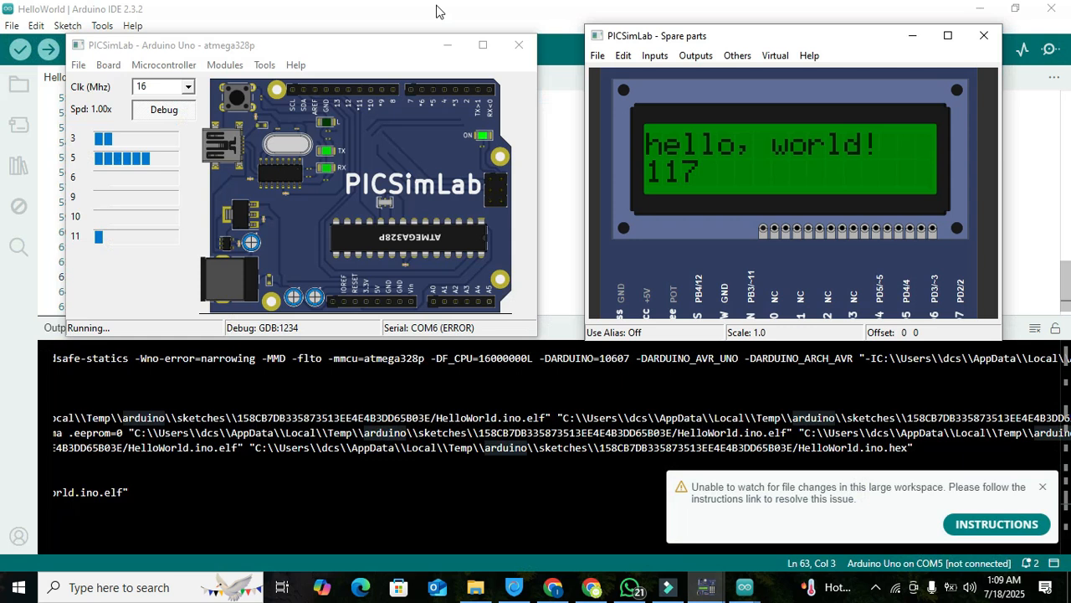